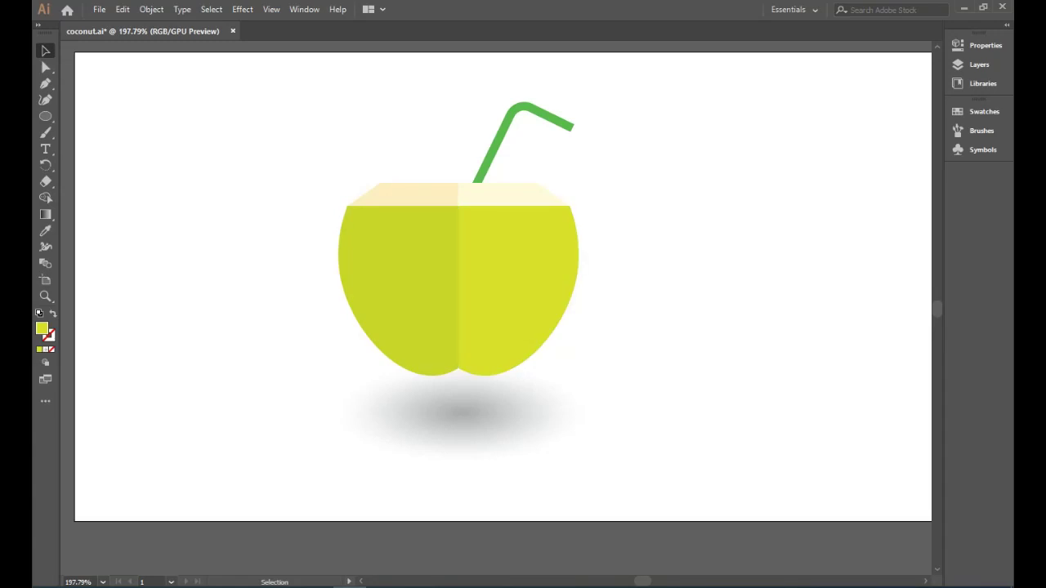
# Step: Create a new blank document, Untitled-1, beside the coconut artwork
pyautogui.hotkey('ctrl', 'n')
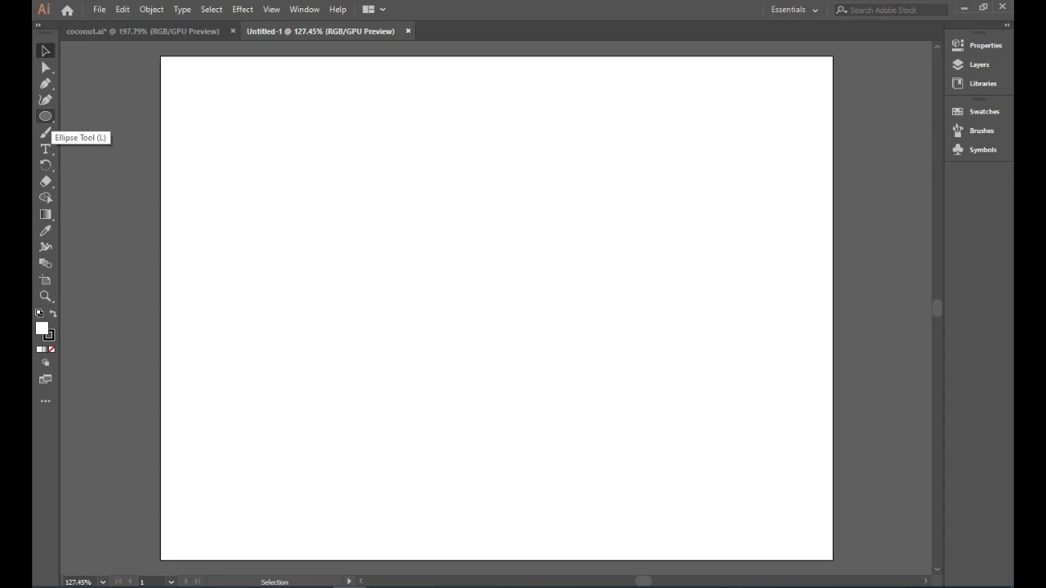
# Step: Draw the vertical left side and the horizontal top line with the Line Segment Tool
pyautogui.moveTo(46, 116); pyautogui.dragTo(90, 181)
pyautogui.moveTo(493, 311)
pyautogui.mouseDown()
pyautogui.moveTo(493, 167)
pyautogui.moveTo(486, 417)
pyautogui.mouseUp()
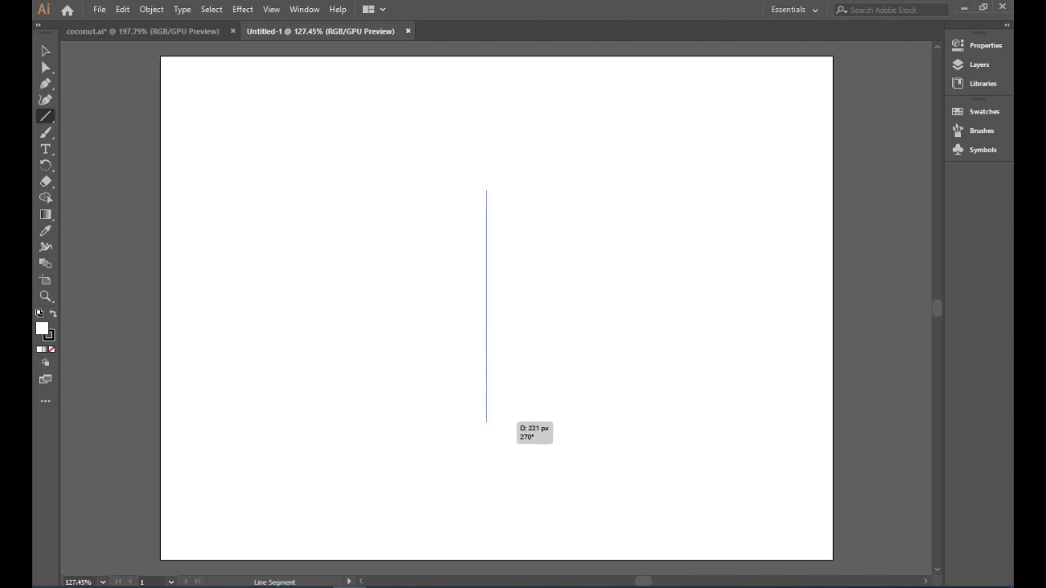
pyautogui.moveTo(486, 417); pyautogui.dragTo(486, 421)
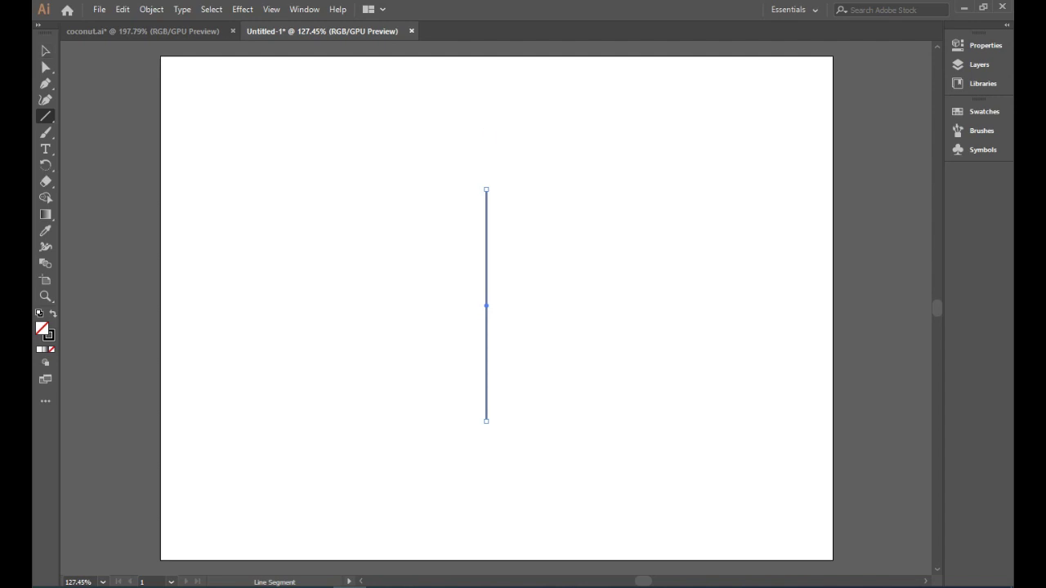
pyautogui.moveTo(486, 190); pyautogui.dragTo(598, 189)
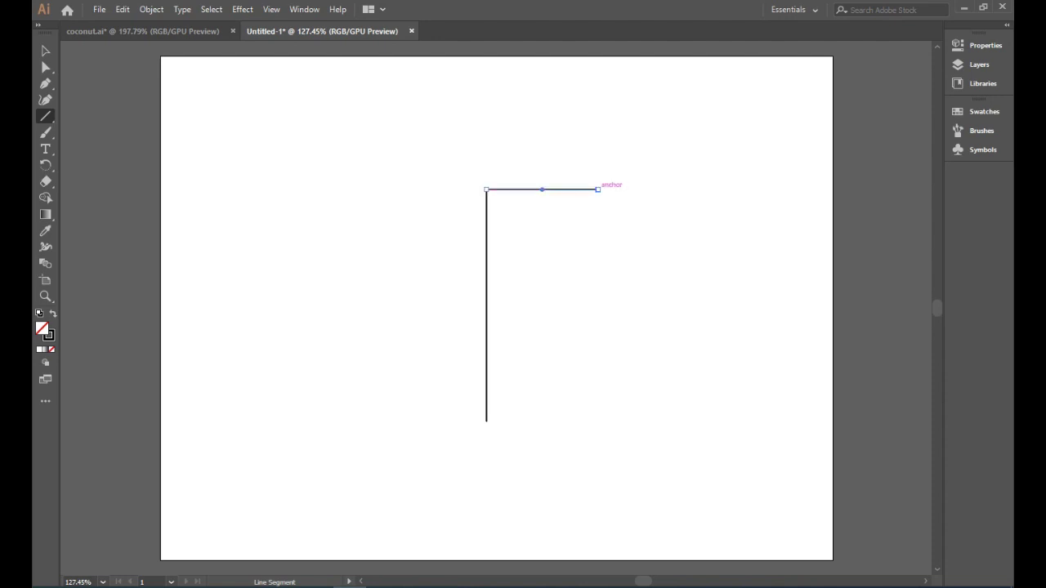
pyautogui.press('v')
pyautogui.hotkey('ctrl', 'shift', 'a')
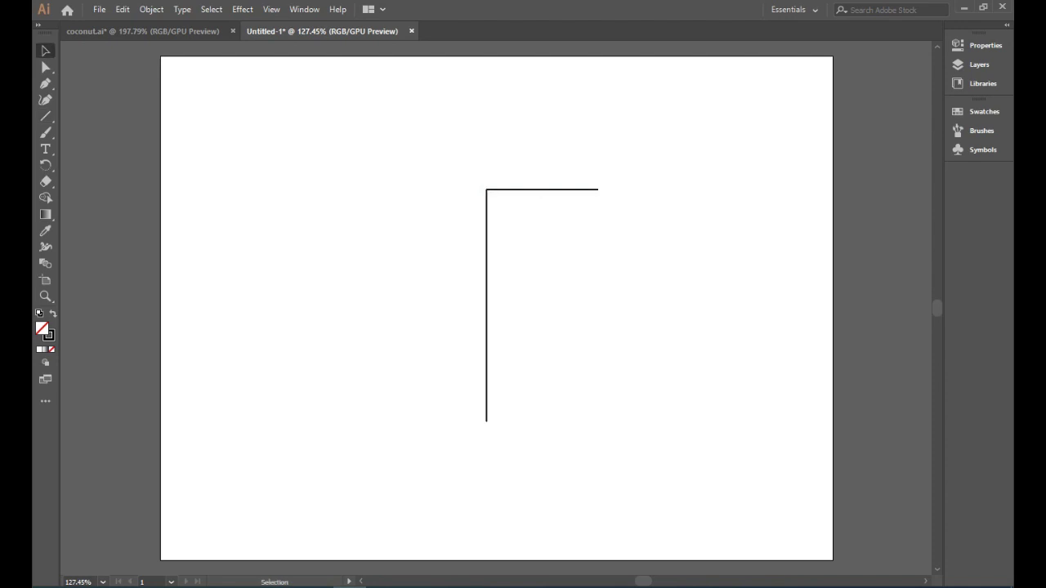
# Step: Add a short diagonal corner and a long diagonal back to the bottom, closing the outline
pyautogui.press('\\')
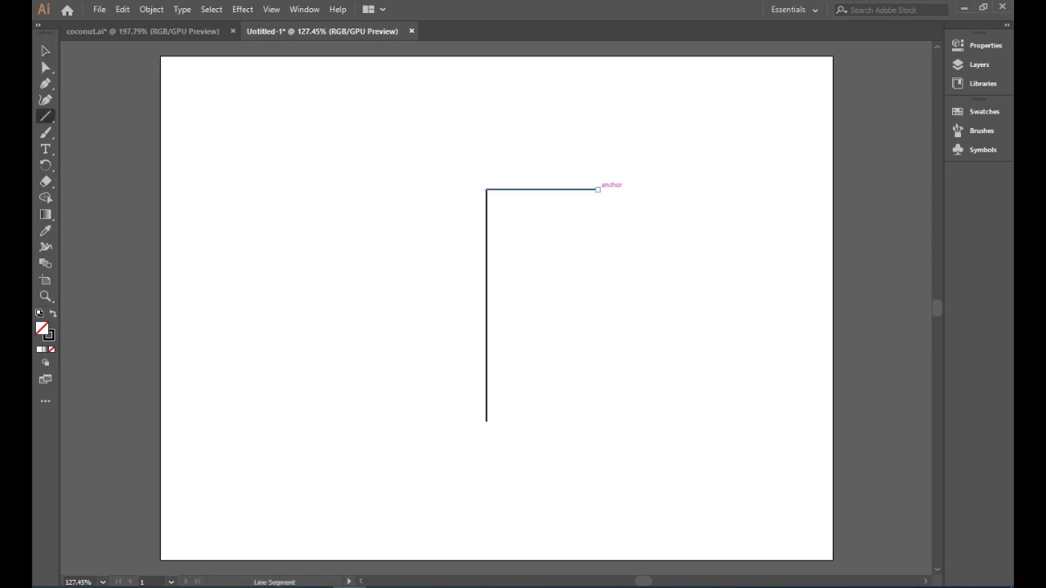
pyautogui.moveTo(599, 190); pyautogui.dragTo(634, 225)
pyautogui.press('v')
pyautogui.hotkey('ctrl', 'shift', 'a')
pyautogui.press('\\')
pyautogui.moveTo(632, 223); pyautogui.dragTo(486, 421)
# Step: Bend the long diagonal into a rounded outward belly with the Curvature Tool
pyautogui.press('v')
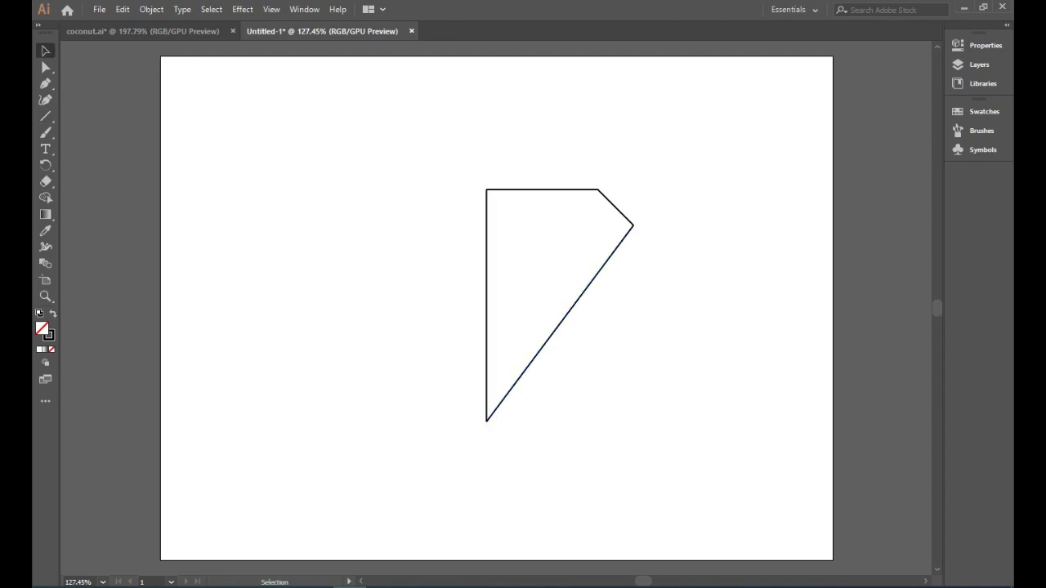
pyautogui.click(45, 99)
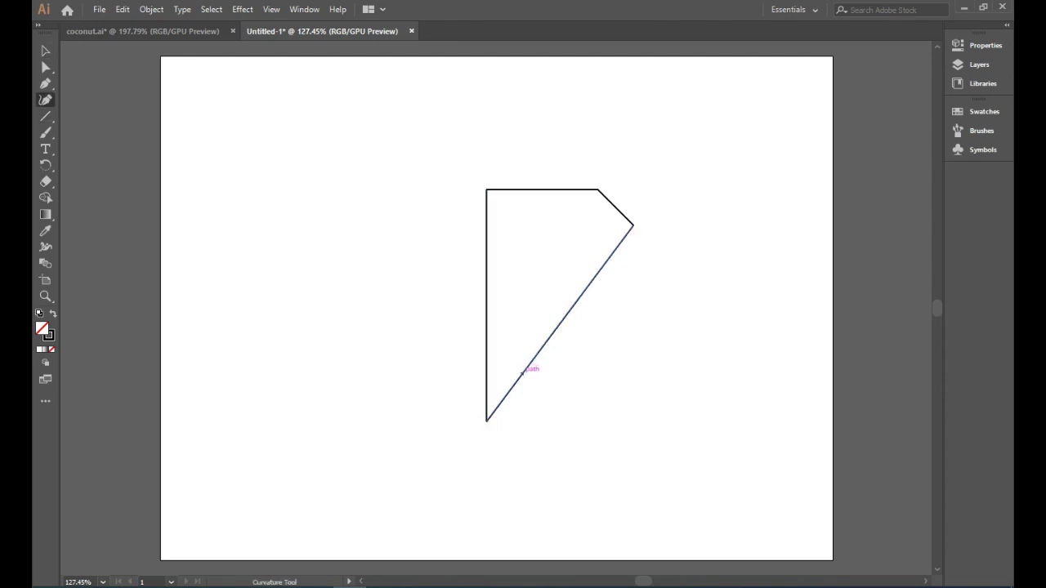
pyautogui.click(531, 364)
pyautogui.moveTo(531, 364)
pyautogui.mouseDown()
pyautogui.moveTo(536, 408)
pyautogui.moveTo(495, 424)
pyautogui.mouseUp()
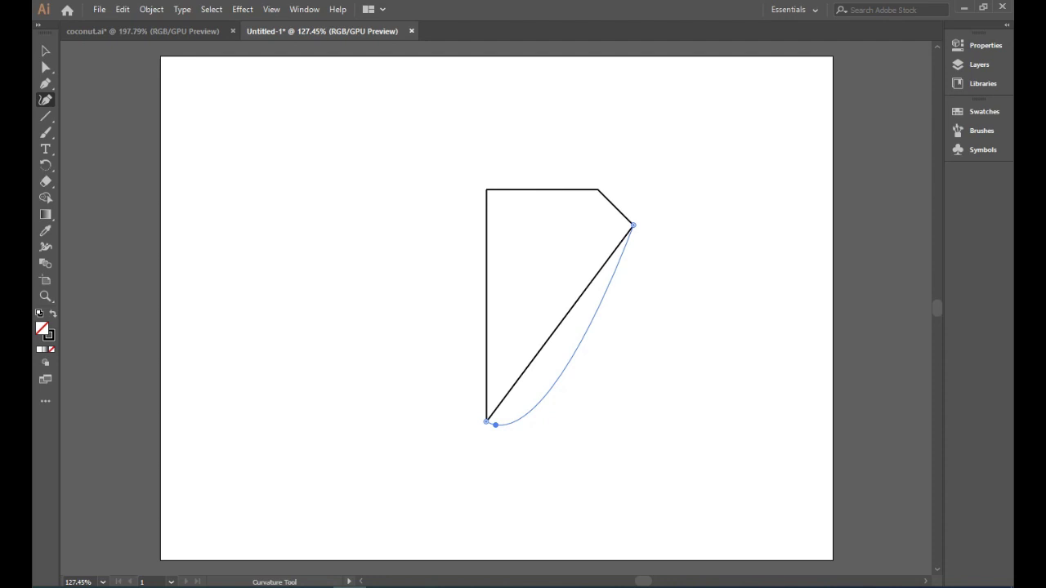
pyautogui.moveTo(495, 425); pyautogui.dragTo(502, 427)
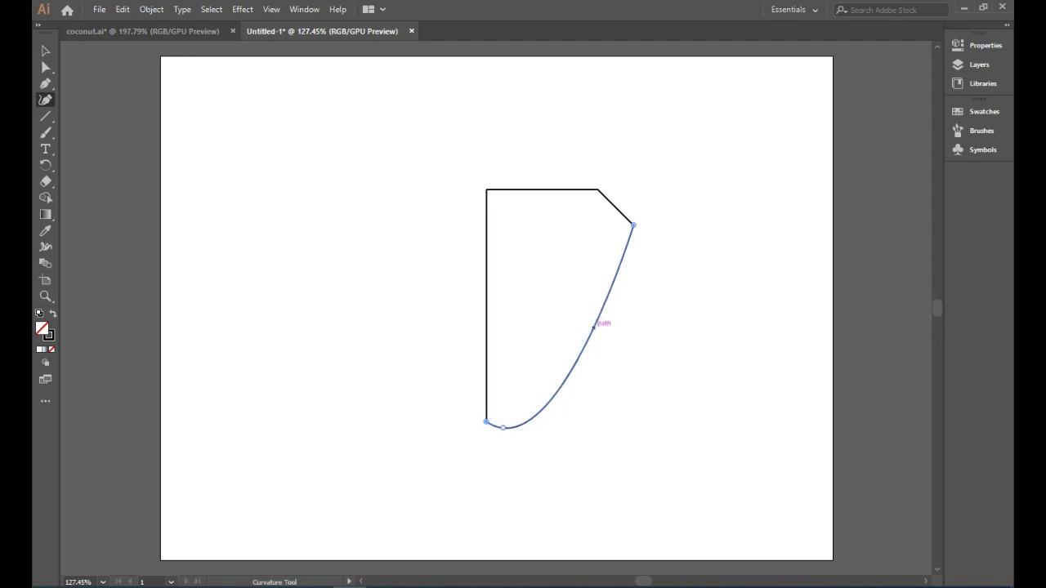
pyautogui.click(595, 331)
pyautogui.moveTo(595, 331); pyautogui.dragTo(623, 304)
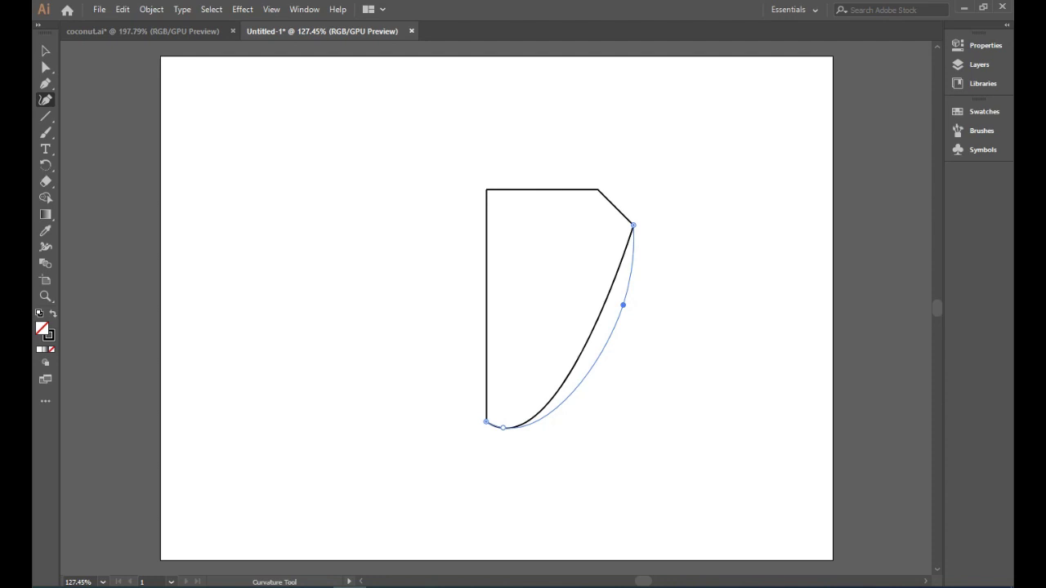
pyautogui.moveTo(622, 305); pyautogui.dragTo(629, 292)
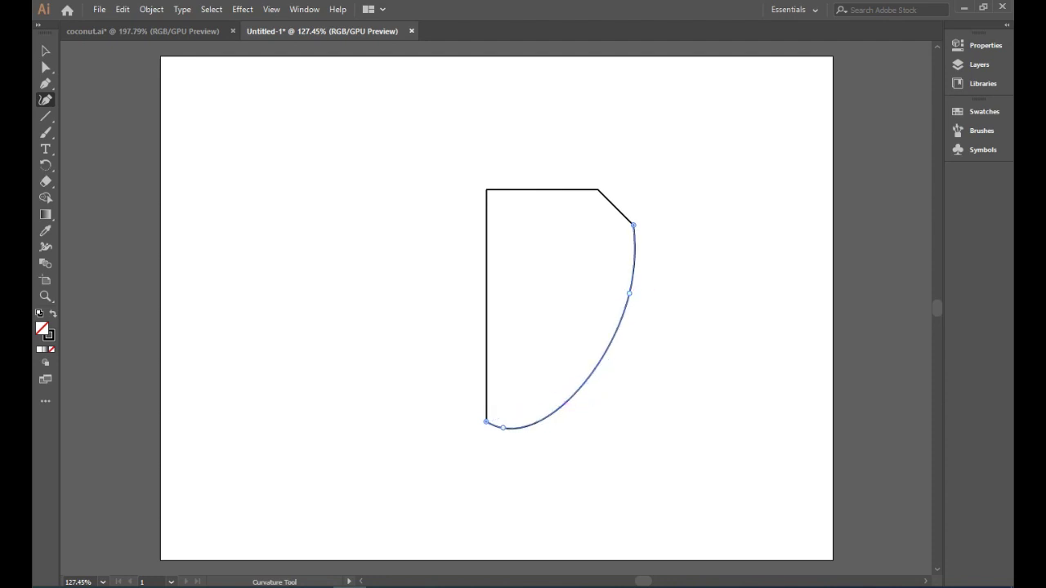
pyautogui.click(45, 116)
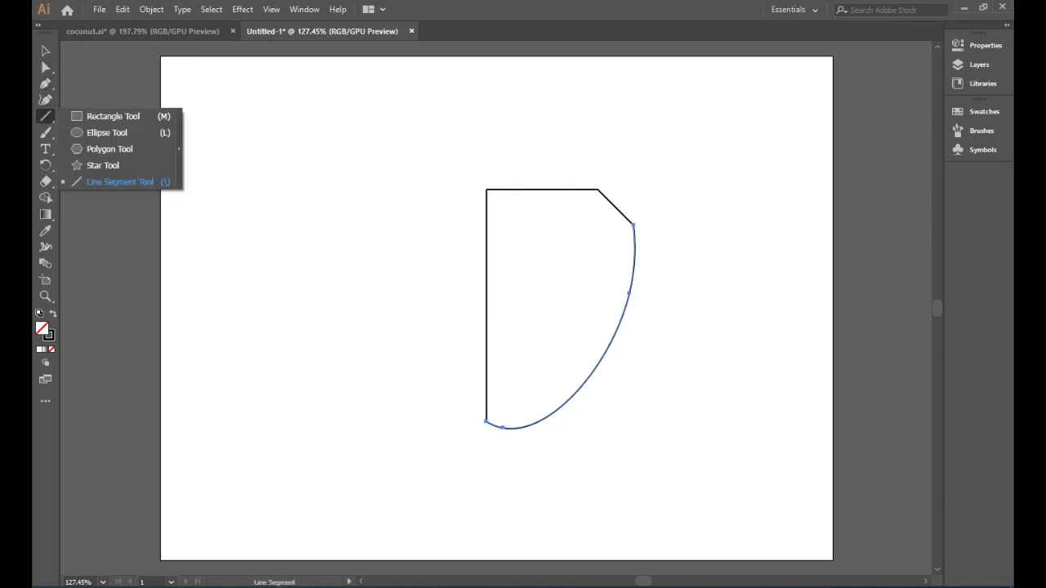
pyautogui.click(120, 182)
# Step: Draw a horizontal line across the outline just below its top
pyautogui.moveTo(634, 224); pyautogui.dragTo(486, 224)
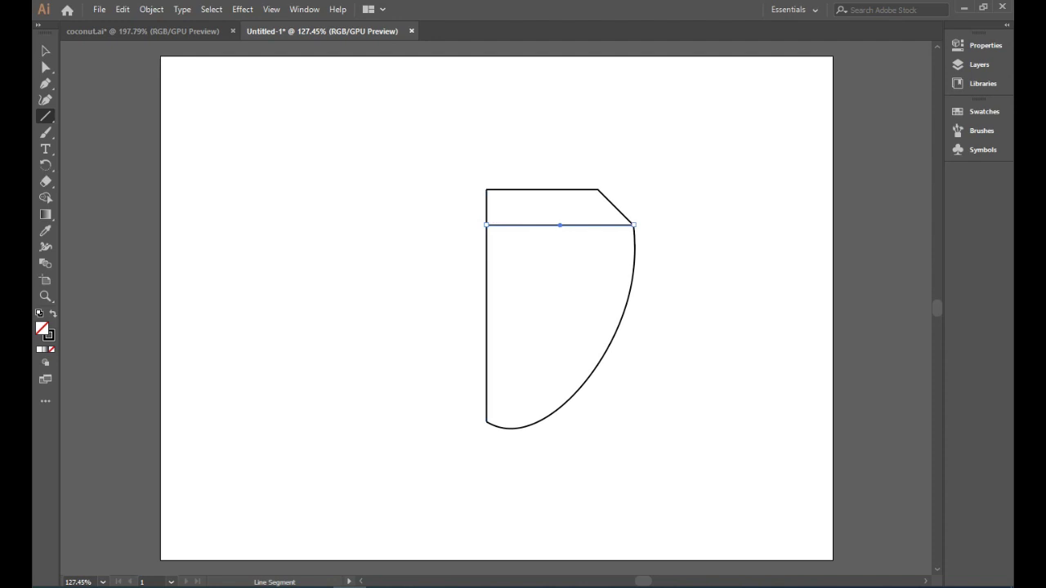
pyautogui.press('v')
pyautogui.hotkey('ctrl', 'shift', 'a')
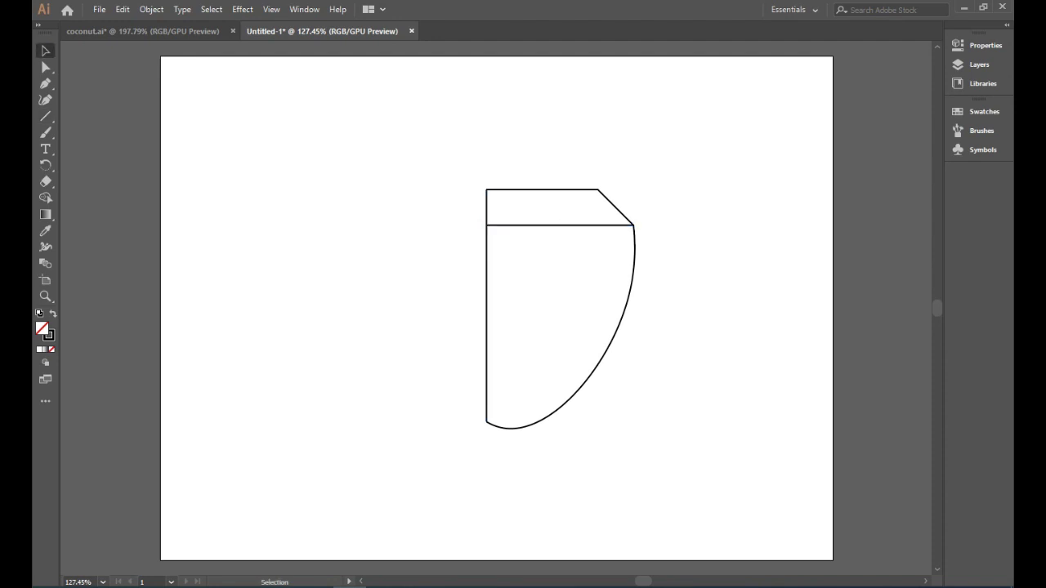
# Step: Select the whole outline and split it into top cap and body with Shape Builder
pyautogui.click(46, 197)
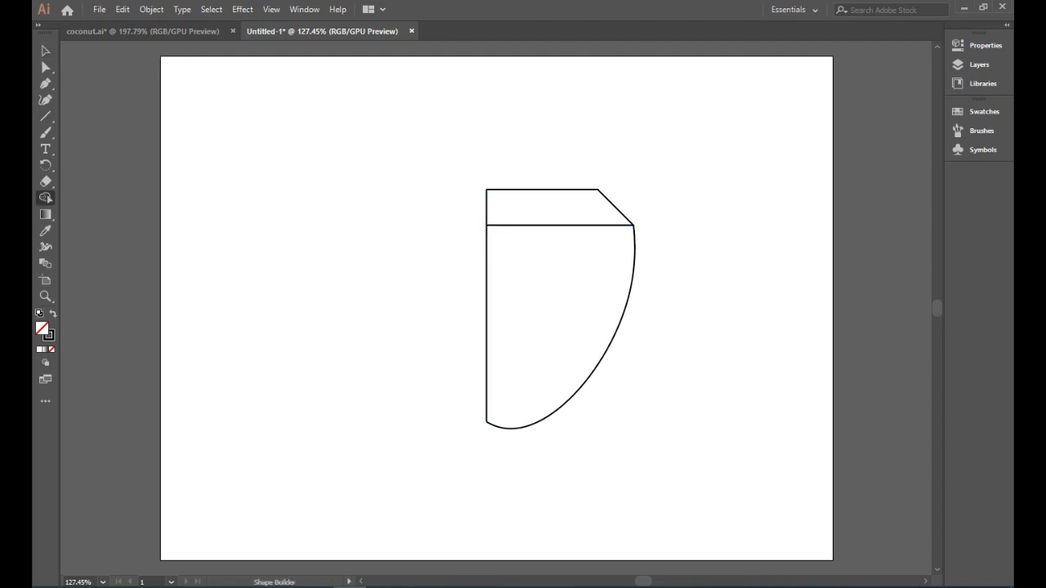
pyautogui.press('v')
pyautogui.moveTo(392, 125); pyautogui.dragTo(684, 442)
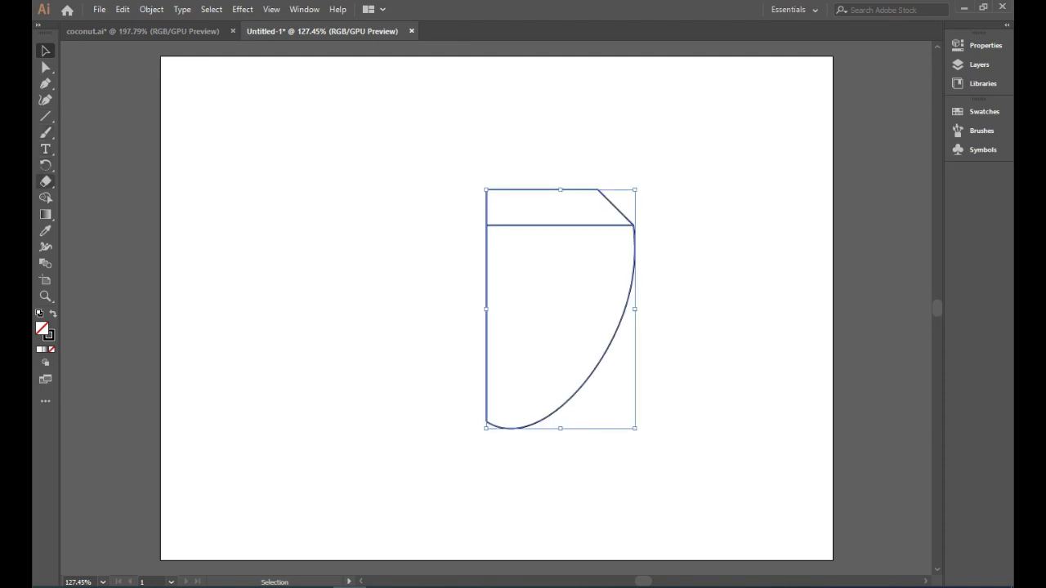
pyautogui.click(45, 198)
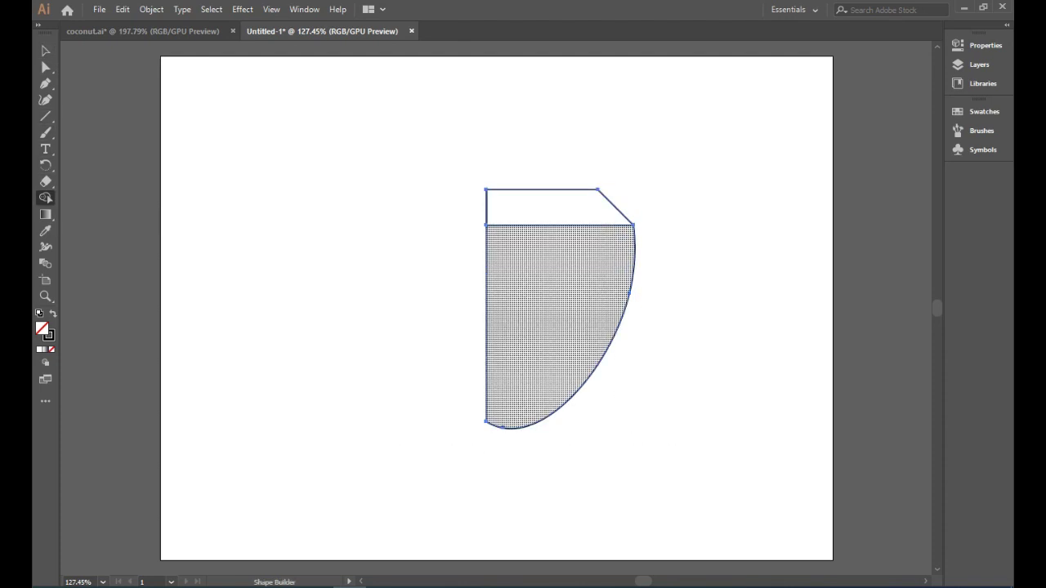
pyautogui.click(46, 51)
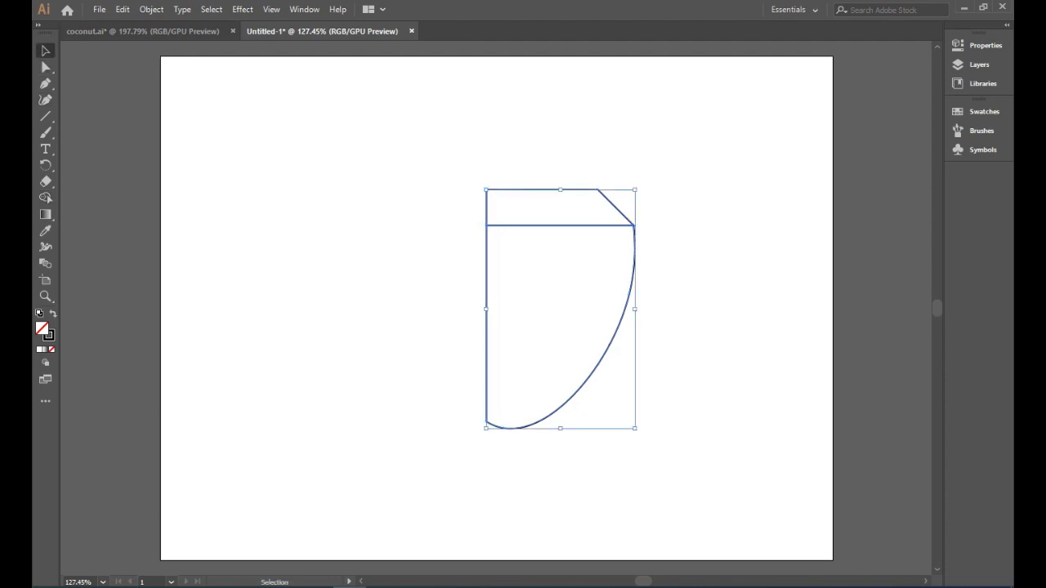
# Step: Fill the isolated lower body with green (R140 G198 B63)
pyautogui.doubleClick(627, 222)
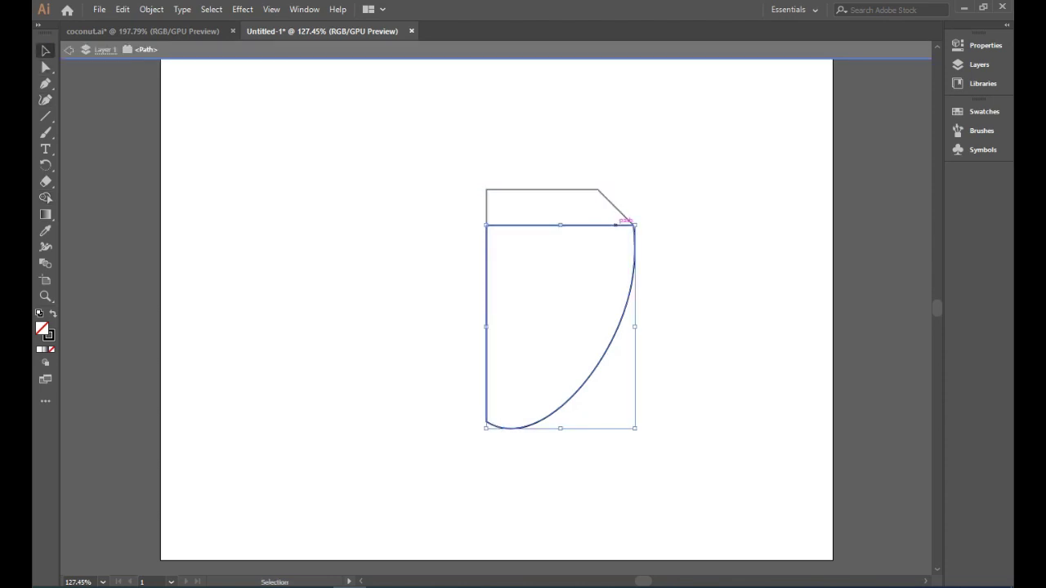
pyautogui.click(983, 45)
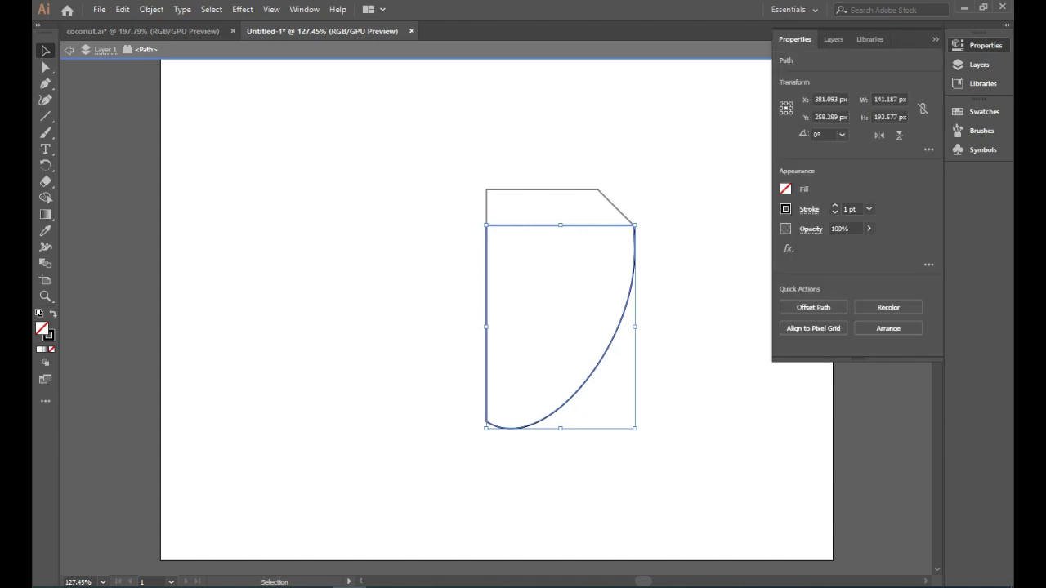
pyautogui.click(785, 189)
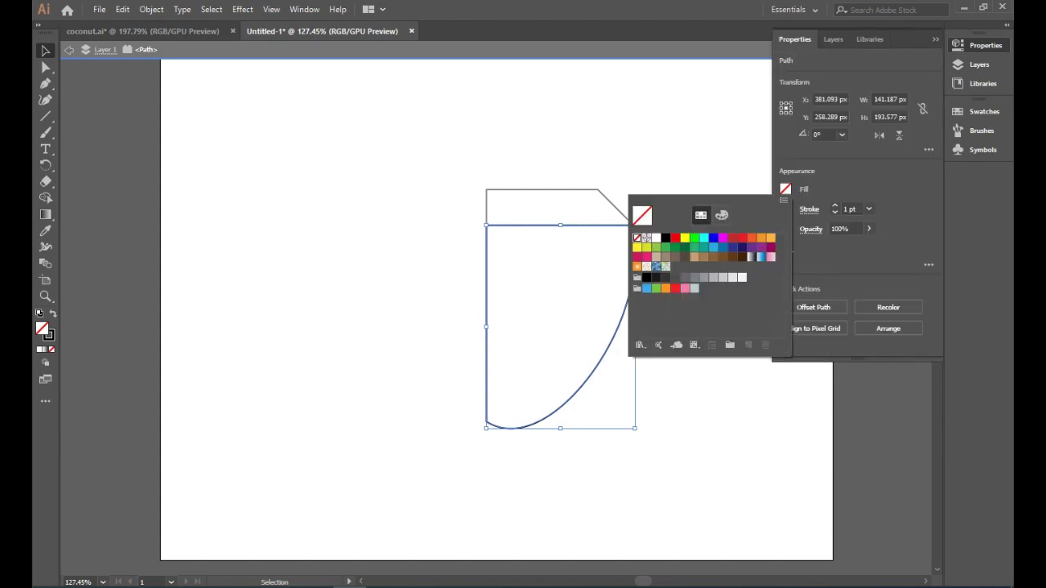
pyautogui.click(656, 246)
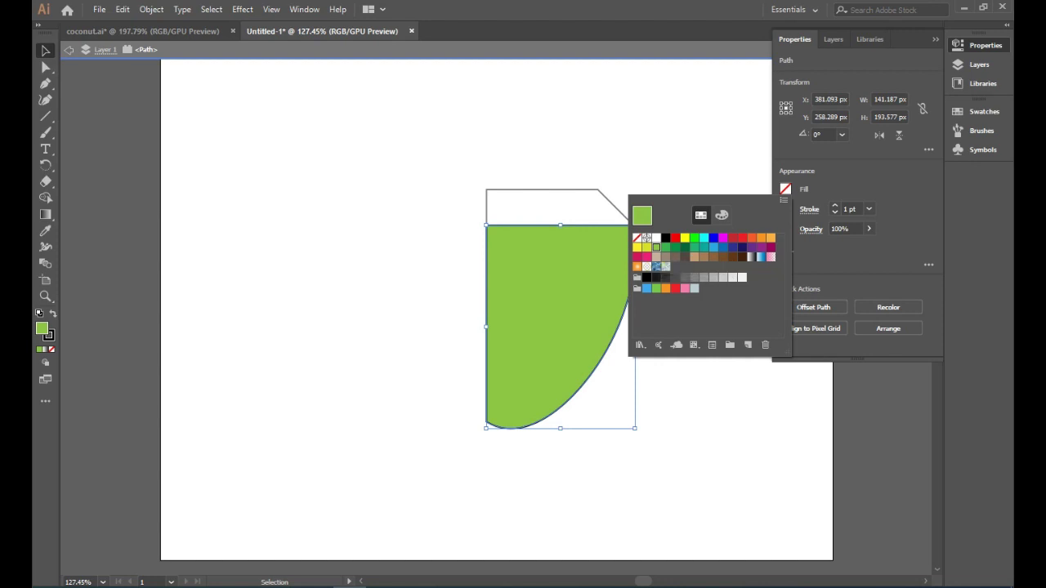
pyautogui.click(720, 215)
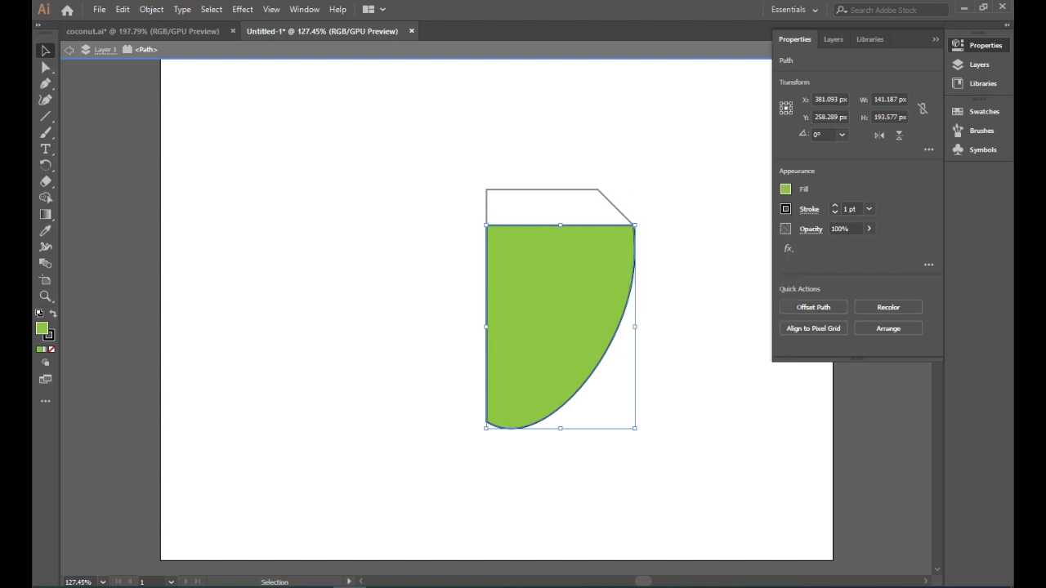
pyautogui.click(590, 187)
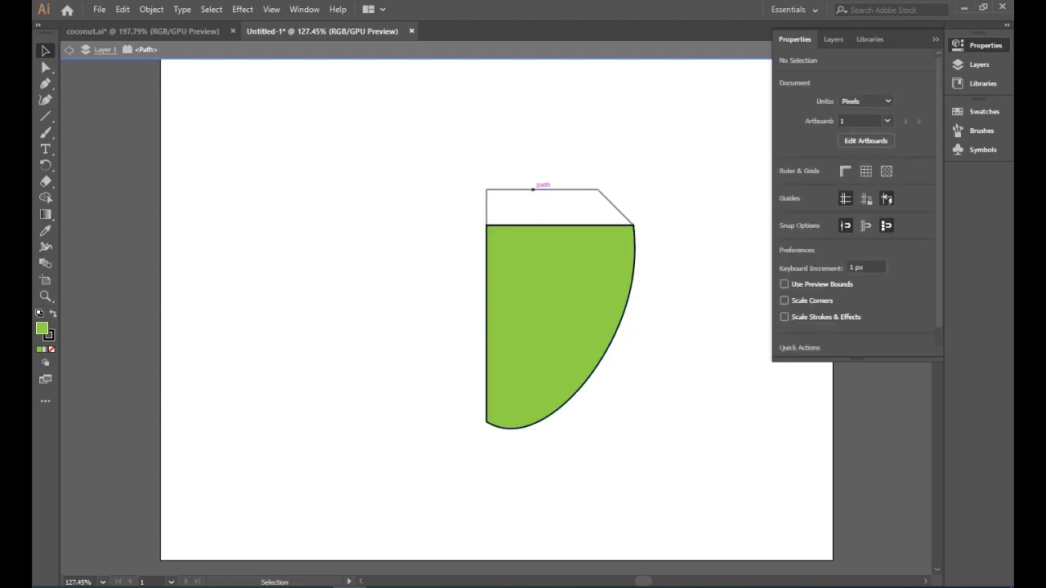
# Step: Fill the top cap pale yellow FFE68A, then select both coconut pieces together
pyautogui.press('Escape')
pyautogui.click(571, 189)
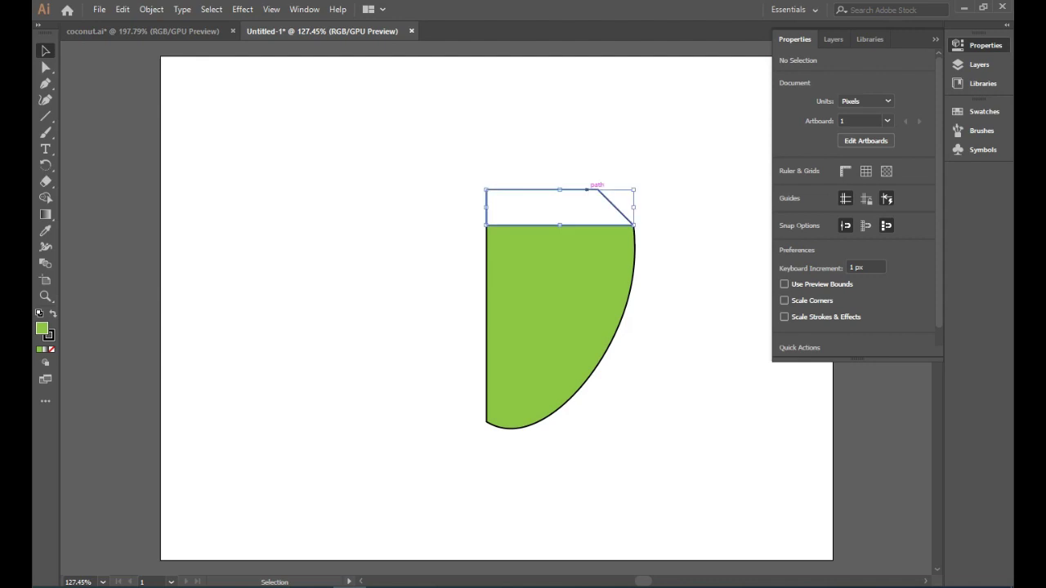
pyautogui.click(785, 189)
pyautogui.click(720, 215)
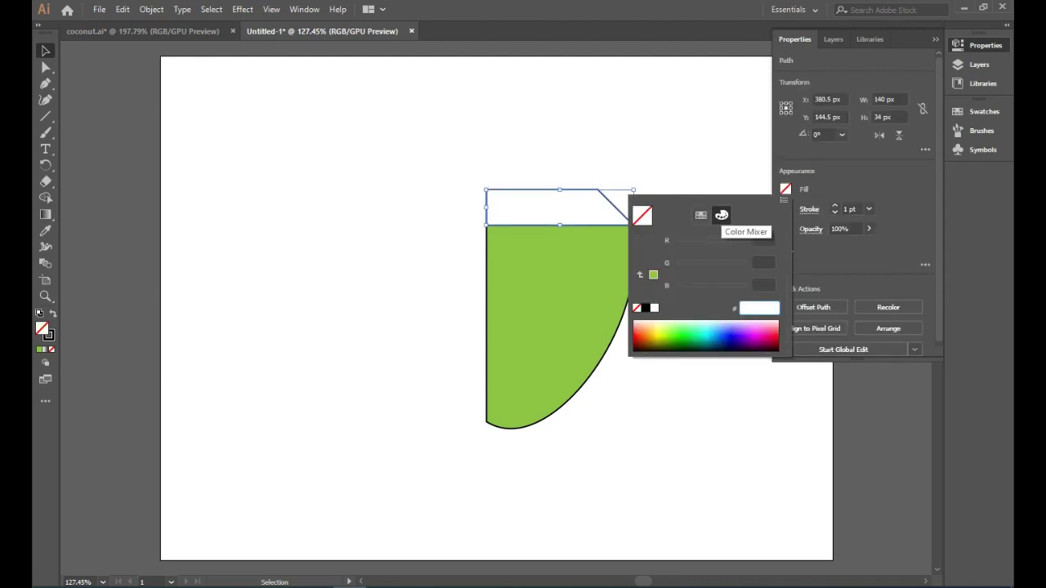
pyautogui.moveTo(698, 335); pyautogui.dragTo(652, 328)
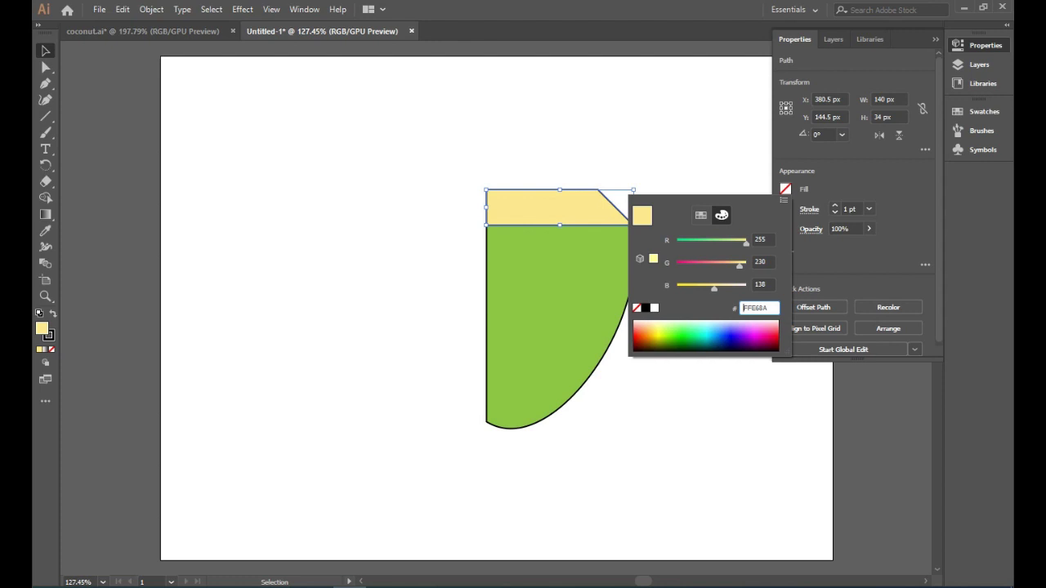
pyautogui.click(523, 163)
pyautogui.moveTo(396, 152); pyautogui.dragTo(669, 456)
pyautogui.click(151, 9)
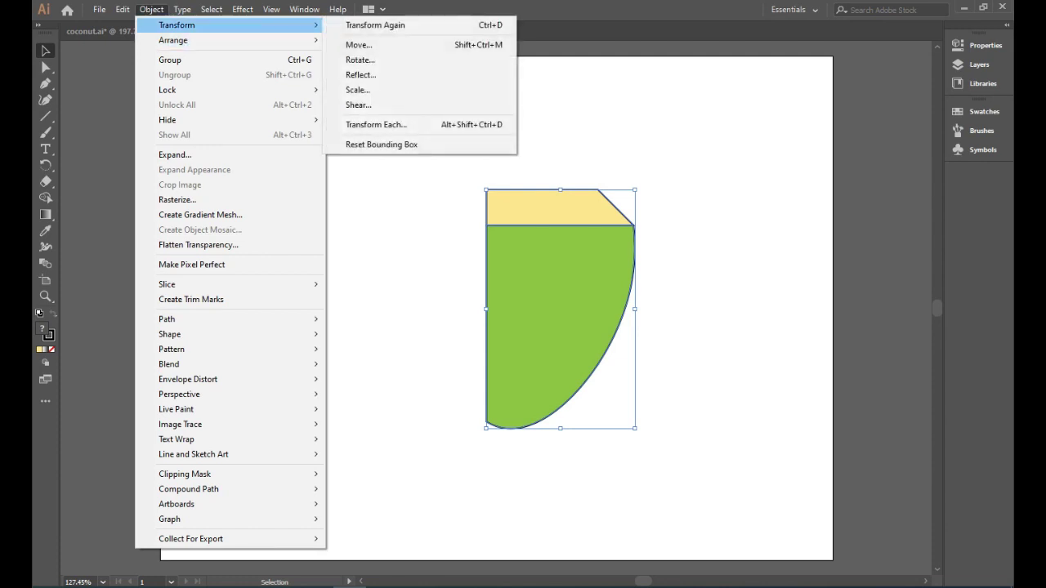
# Step: Make a vertically reflected copy of the half-coconut and move it left of the original
pyautogui.click(360, 75)
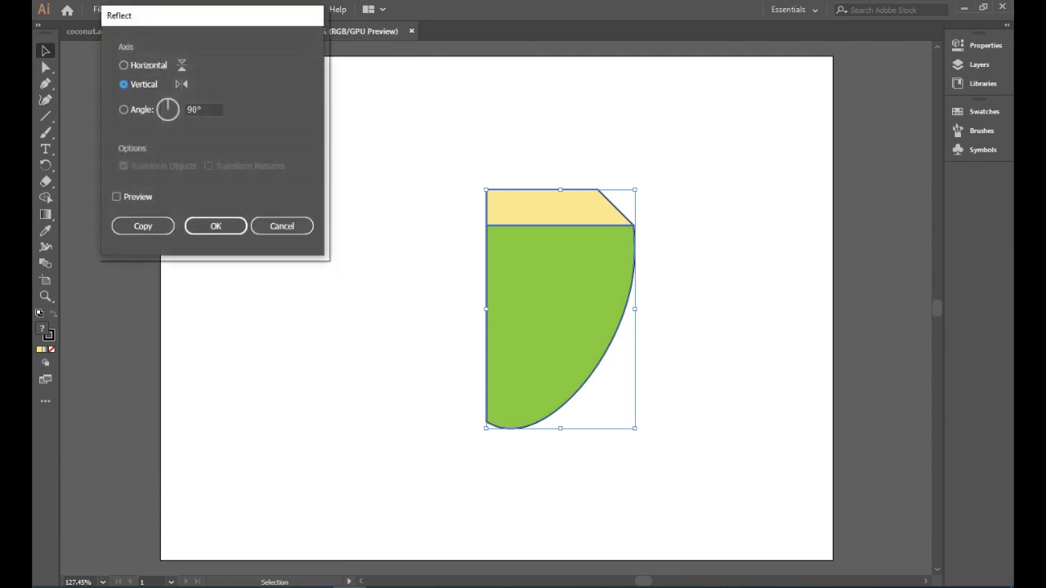
pyautogui.click(116, 197)
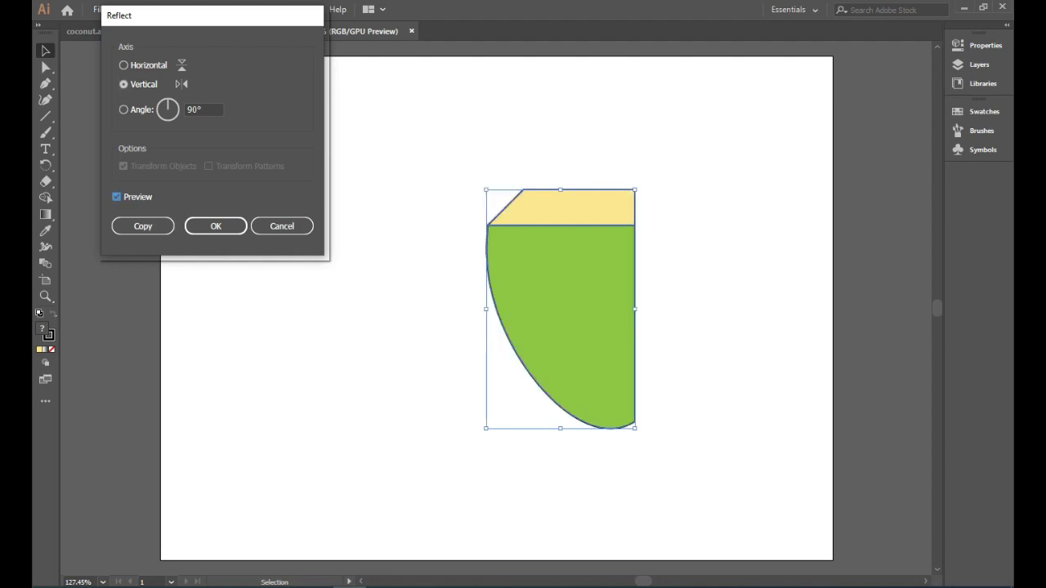
pyautogui.click(143, 225)
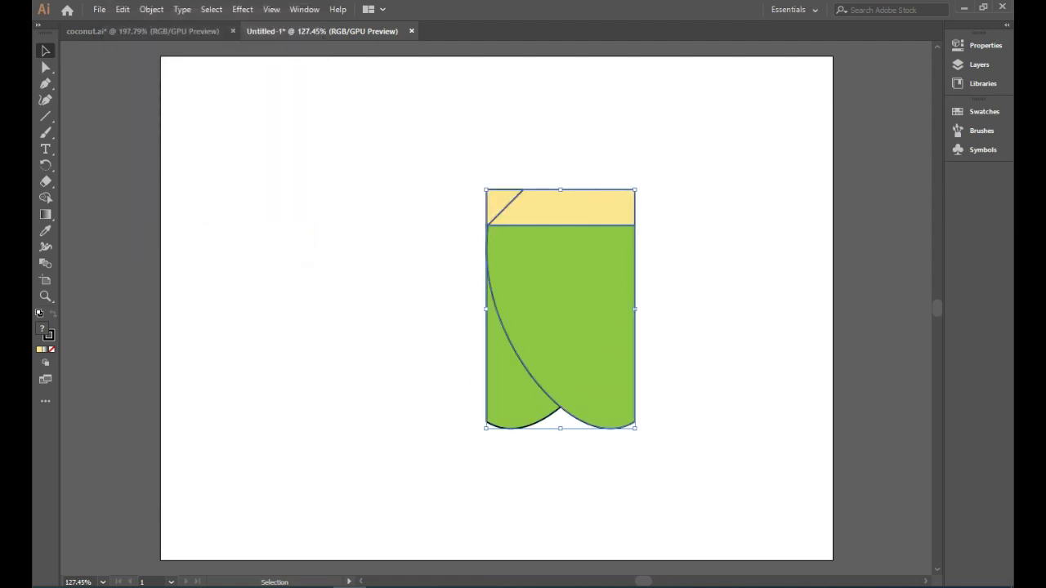
pyautogui.moveTo(634, 309); pyautogui.dragTo(487, 308)
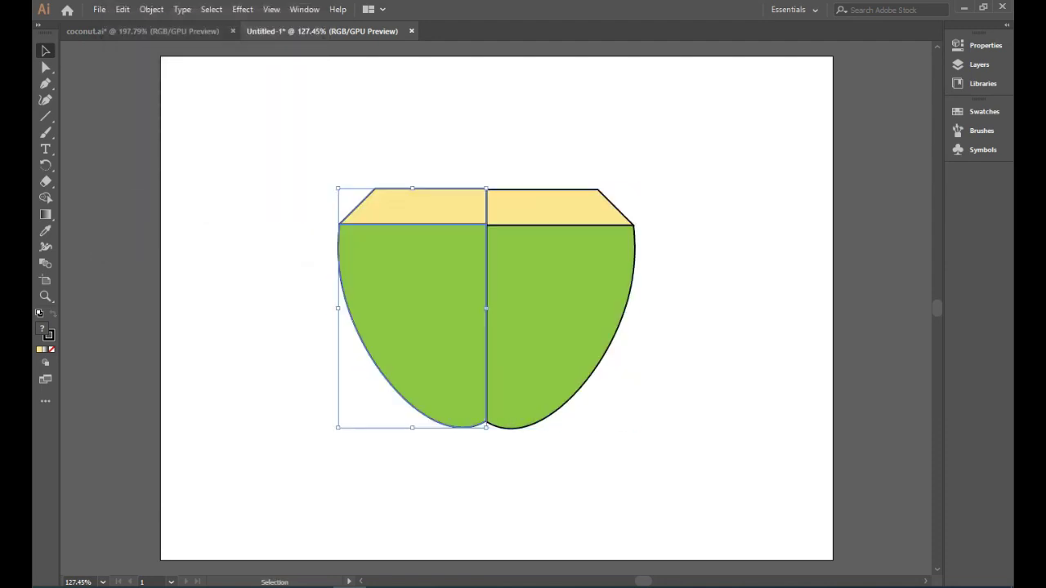
pyautogui.hotkey('ctrl', 'shift', 'a')
# Step: Zoom in on the top and nudge the left yellow top into line
pyautogui.scroll(-2, 496, 310)
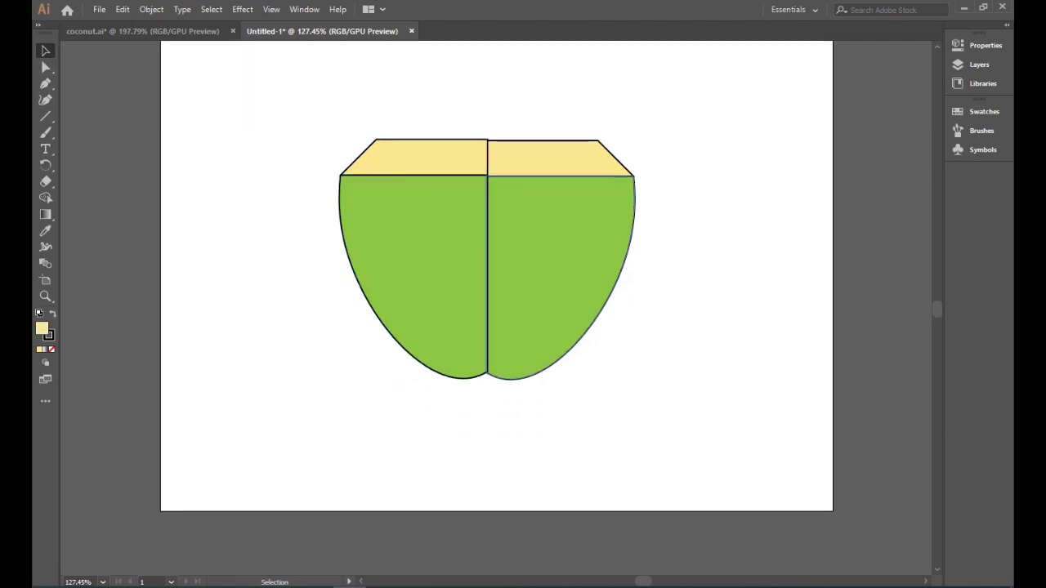
pyautogui.press('z')
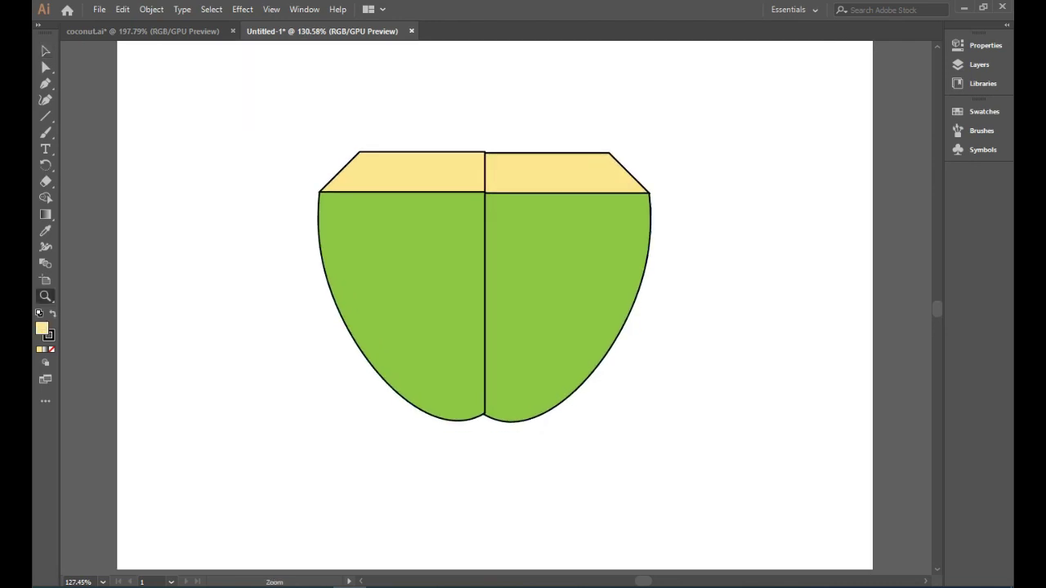
pyautogui.moveTo(508, 188); pyautogui.dragTo(588, 187)
pyautogui.press('v')
pyautogui.moveTo(226, 146); pyautogui.dragTo(226, 148)
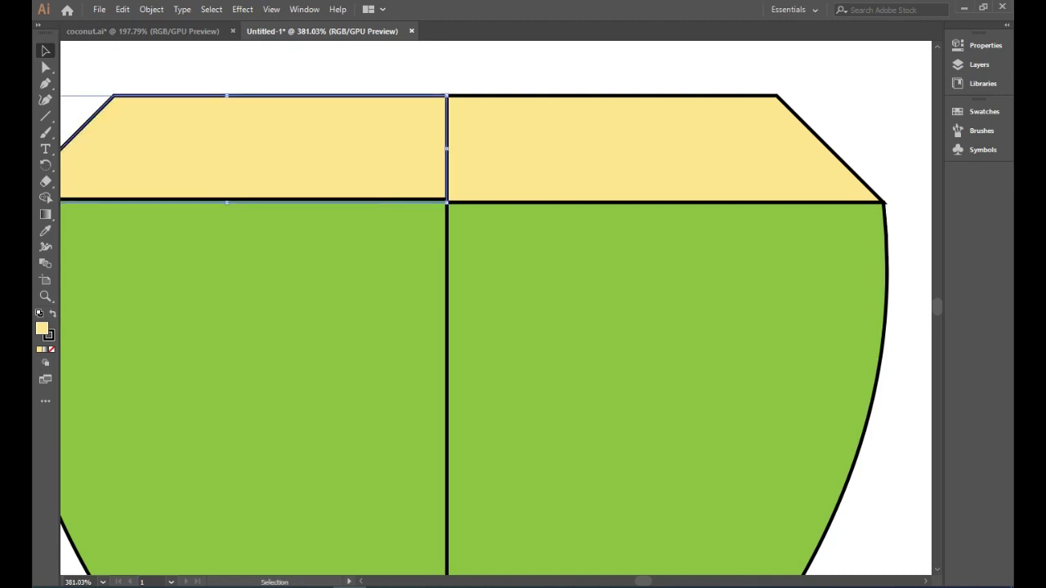
pyautogui.moveTo(449, 148); pyautogui.dragTo(447, 148)
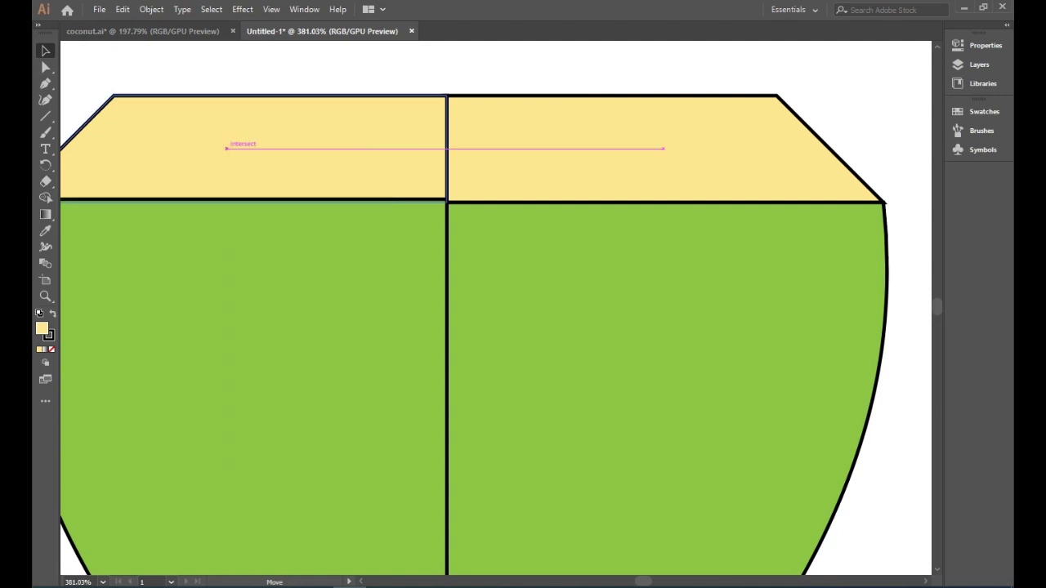
pyautogui.moveTo(227, 148); pyautogui.dragTo(226, 148)
# Step: Shift the right yellow top left and up so it meets the left top level
pyautogui.click(572, 148)
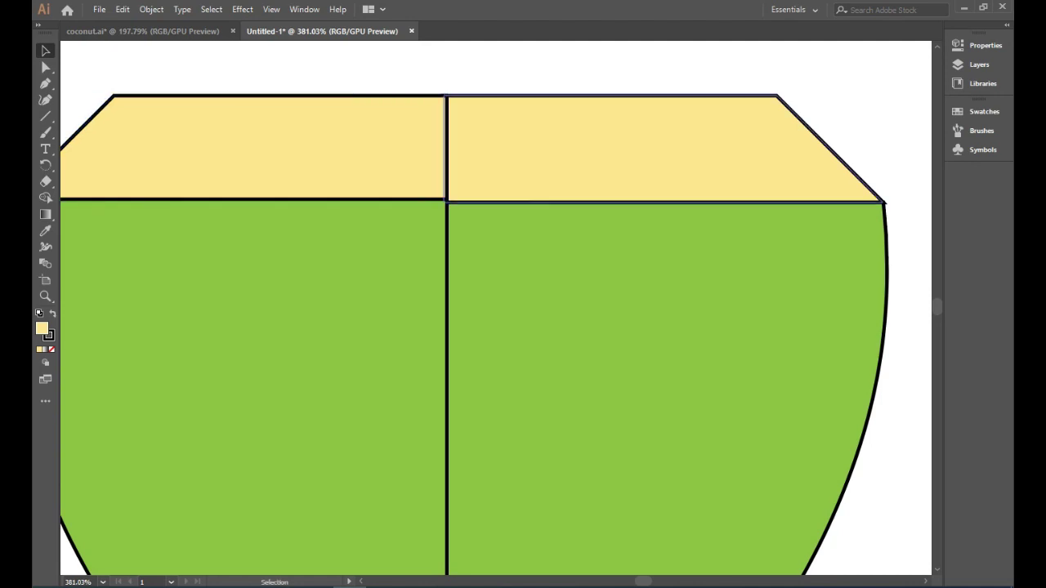
pyautogui.scroll(-1, 572, 148)
pyautogui.scroll(1, 482, 91)
pyautogui.moveTo(498, 143); pyautogui.dragTo(500, 143)
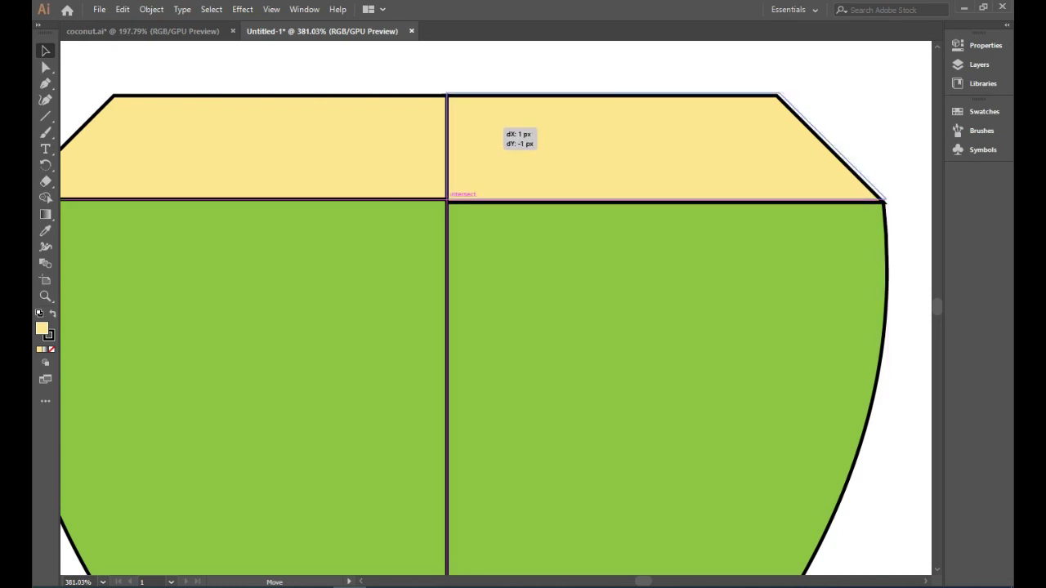
pyautogui.moveTo(499, 143); pyautogui.dragTo(500, 138)
pyautogui.hotkey('ctrl', 'shift', 'a')
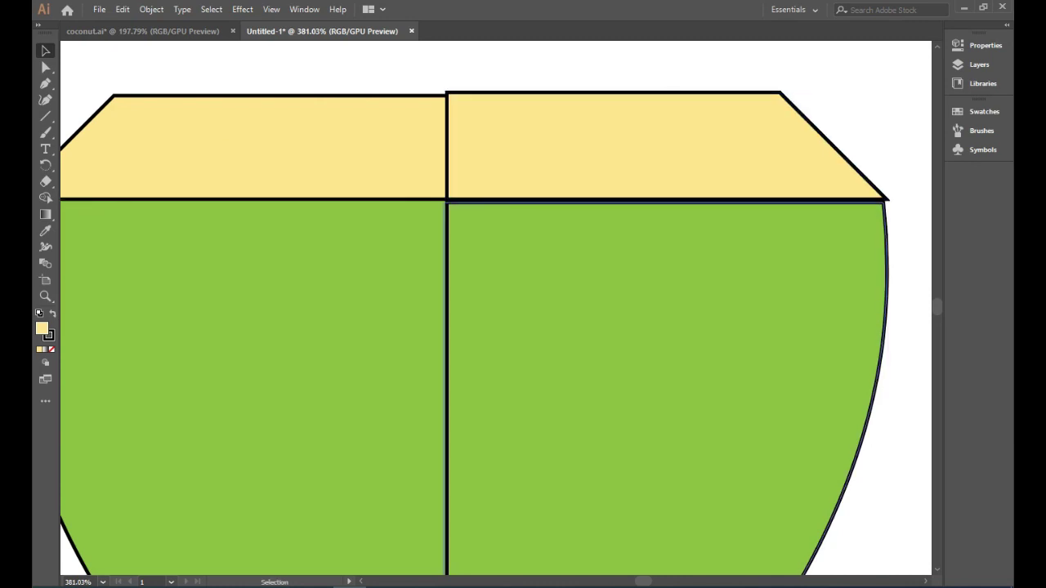
pyautogui.moveTo(613, 147); pyautogui.dragTo(641, 106)
pyautogui.hotkey('ctrl', 'z')
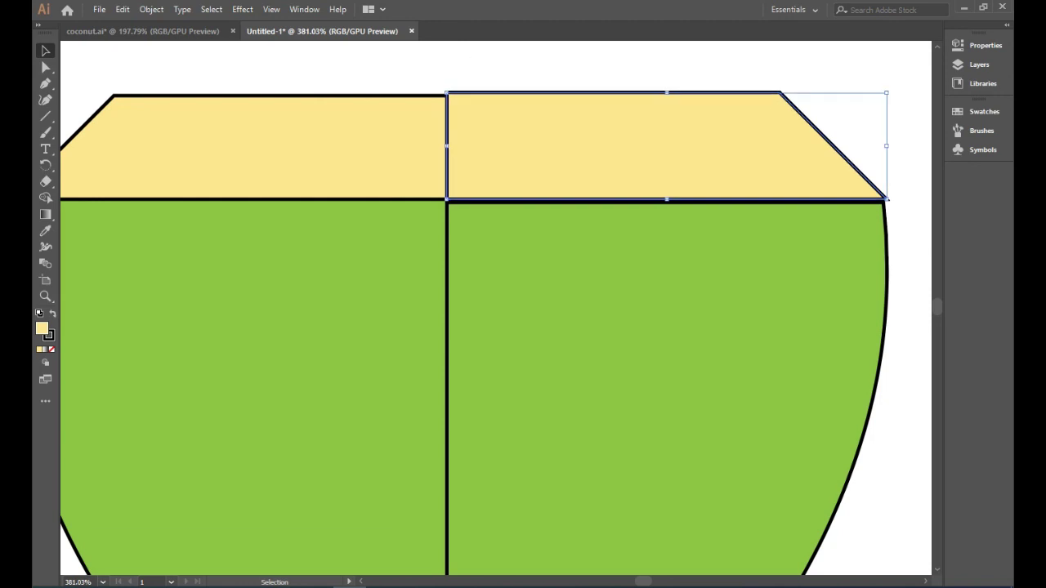
# Step: Raise the right green half so both halves' bottoms line up
pyautogui.scroll(1, 490, 327)
pyautogui.scroll(-1, 490, 327)
pyautogui.scroll(-3, 490, 327)
pyautogui.scroll(-5, 490, 327)
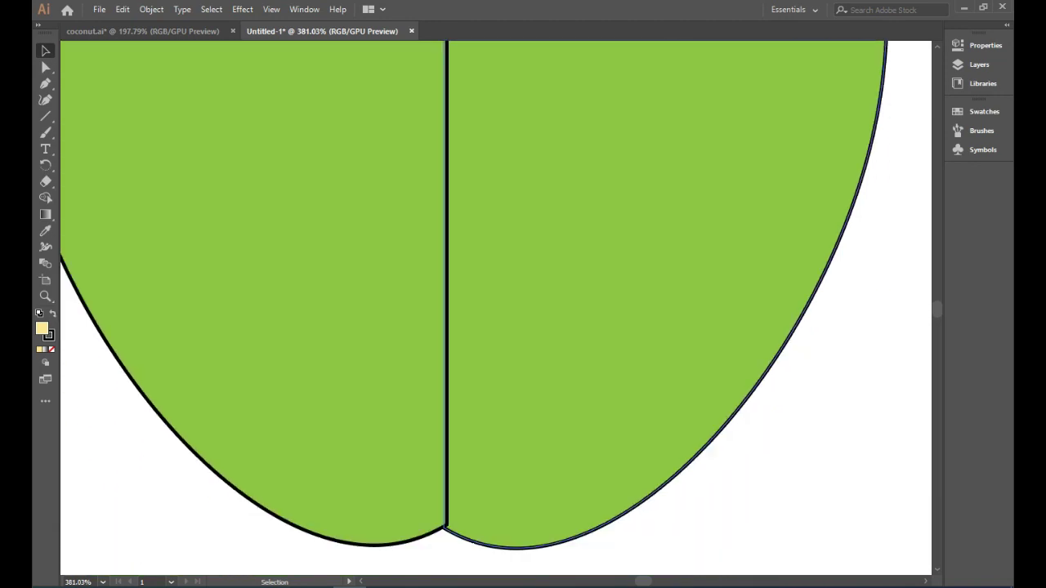
pyautogui.moveTo(443, 470); pyautogui.dragTo(441, 472)
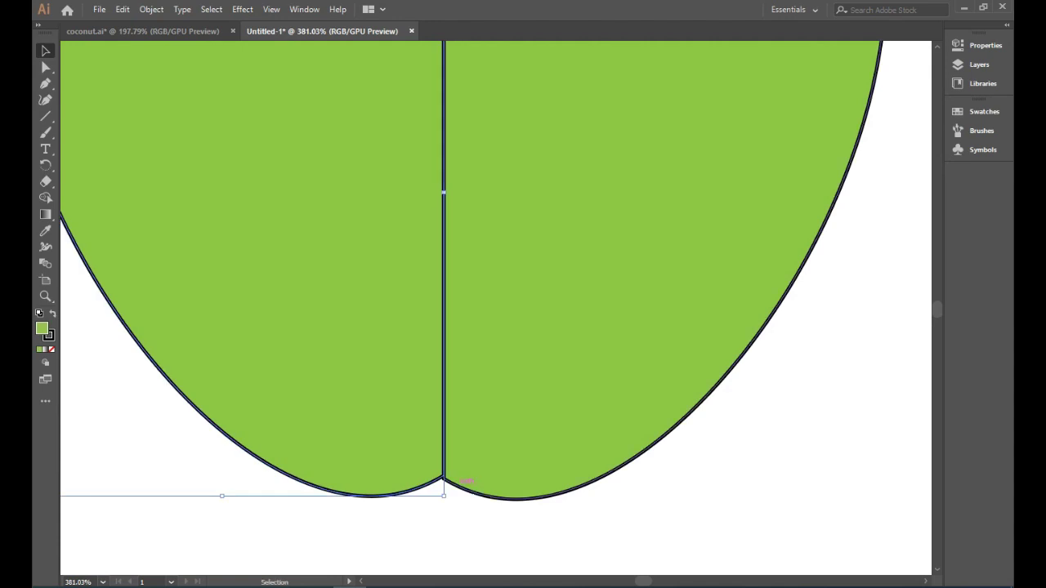
pyautogui.scroll(-2, 443, 478)
pyautogui.moveTo(478, 419); pyautogui.dragTo(479, 418)
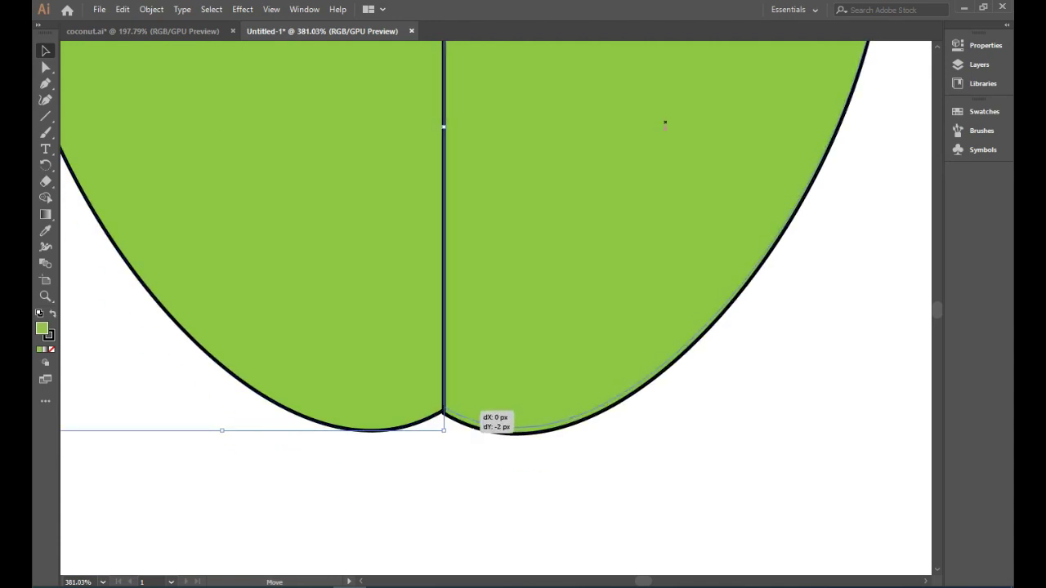
# Step: Make a final position adjustment and zoom out to view the whole coconut
pyautogui.scroll(2, 479, 418)
pyautogui.scroll(3, 479, 418)
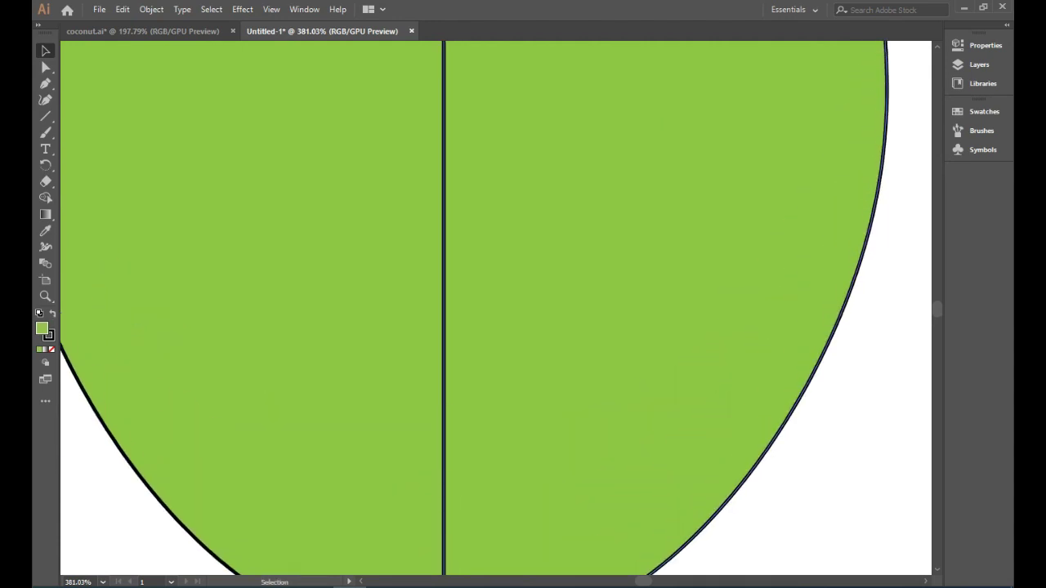
pyautogui.scroll(3, 479, 418)
pyautogui.scroll(-1, 446, 136)
pyautogui.scroll(1, 447, 136)
pyautogui.moveTo(447, 136)
pyautogui.mouseDown()
pyautogui.moveTo(443, 93)
pyautogui.moveTo(222, 80)
pyautogui.moveTo(444, 81)
pyautogui.mouseUp()
pyautogui.scroll(3, 490, 311)
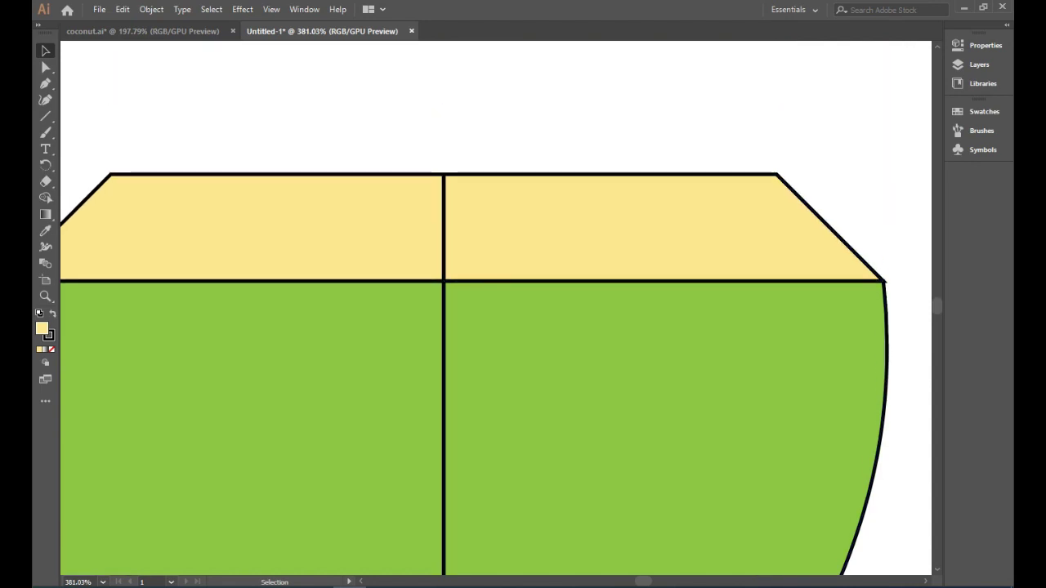
pyautogui.press('z')
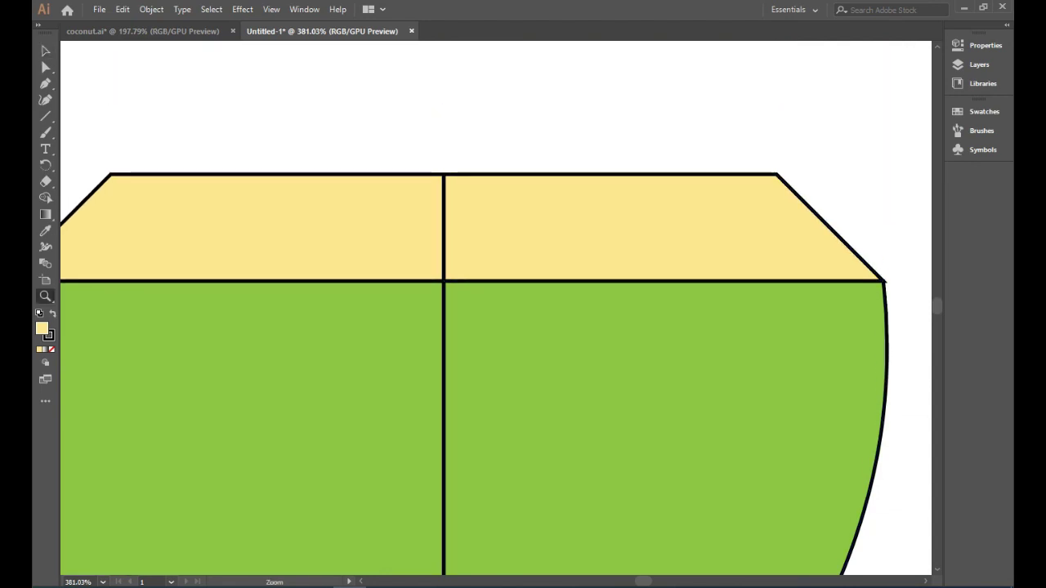
pyautogui.moveTo(740, 387)
pyautogui.mouseDown()
pyautogui.moveTo(637, 386)
pyautogui.moveTo(488, 275)
pyautogui.mouseUp()
# Step: Draw three joined straw line segments rising from the yellow top and bending down
pyautogui.scroll(1, 489, 327)
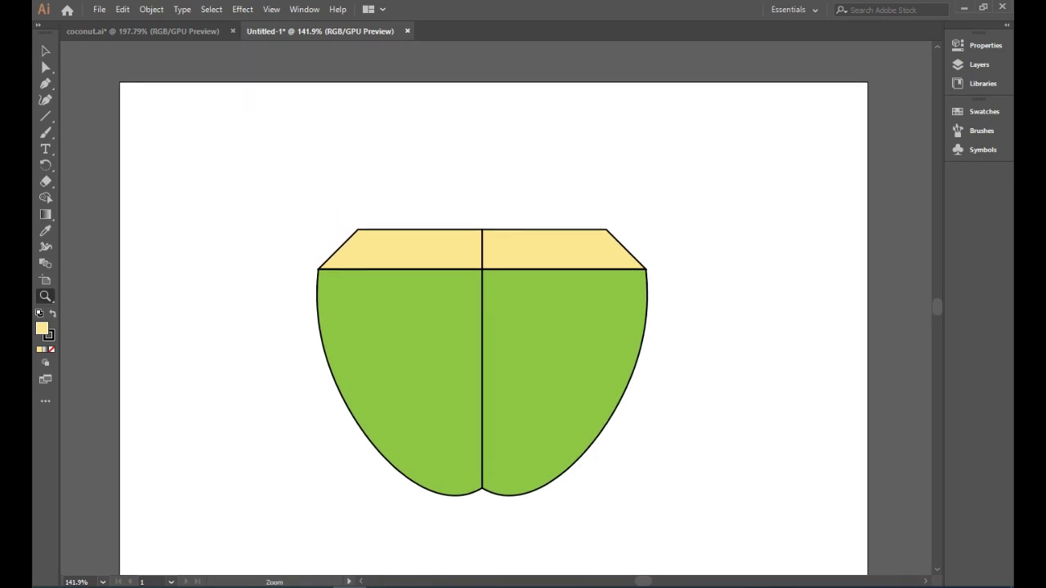
pyautogui.scroll(1, 488, 326)
pyautogui.press('\\')
pyautogui.moveTo(539, 245)
pyautogui.mouseDown()
pyautogui.moveTo(585, 171)
pyautogui.moveTo(652, 201)
pyautogui.mouseUp()
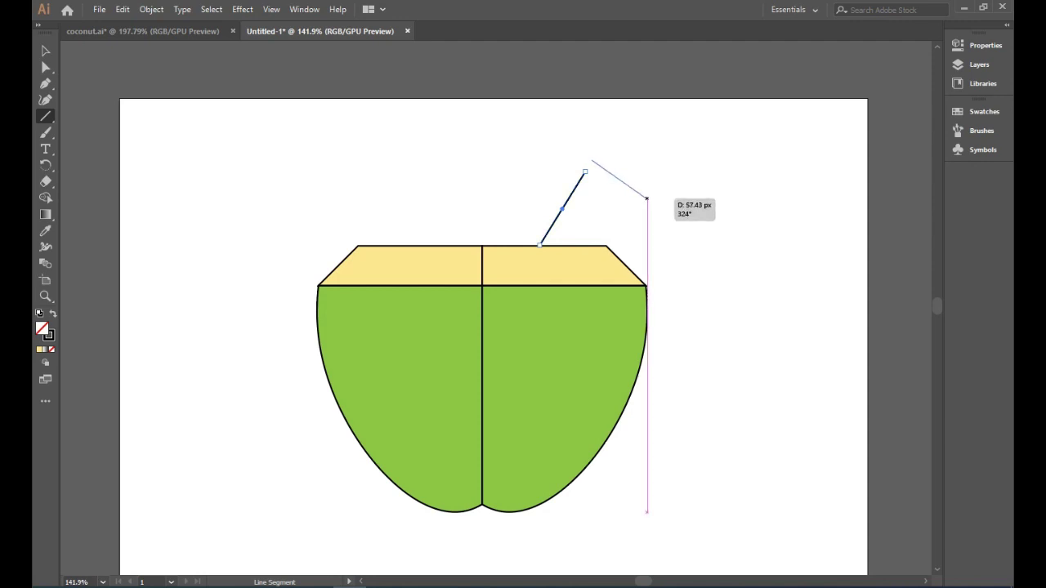
pyautogui.moveTo(652, 201); pyautogui.dragTo(652, 201)
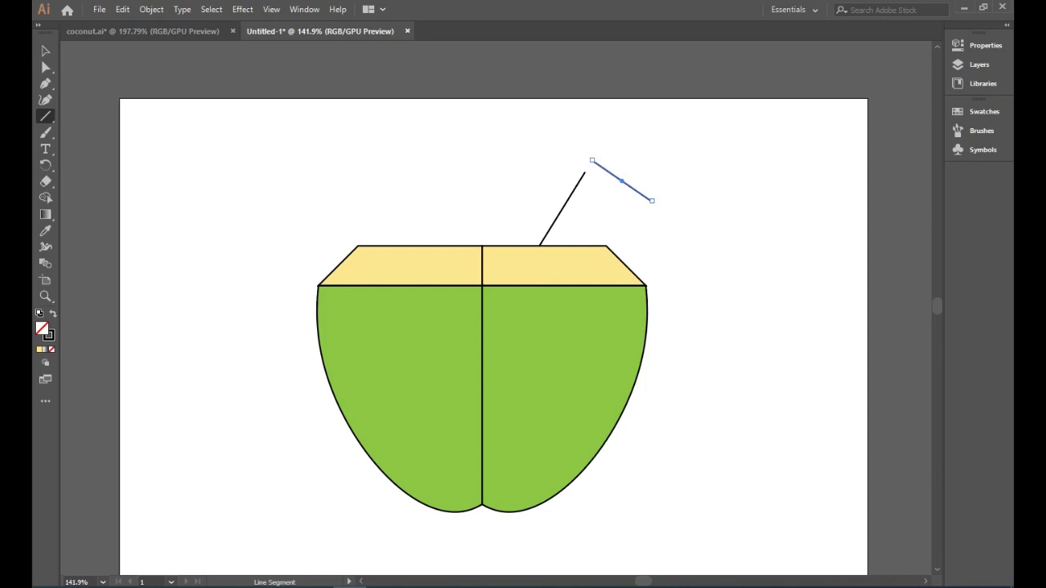
pyautogui.moveTo(591, 160); pyautogui.dragTo(591, 160)
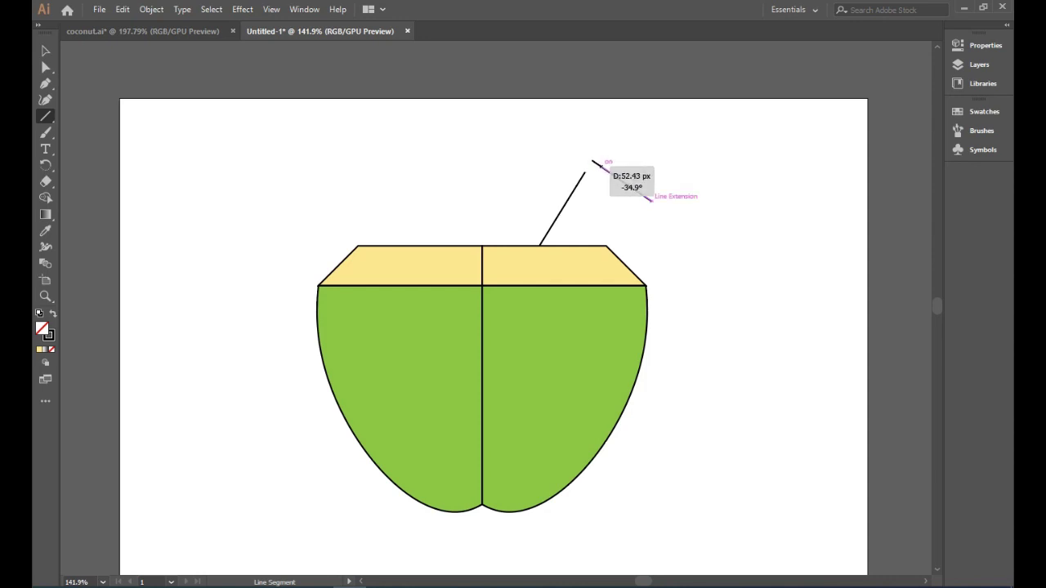
pyautogui.moveTo(651, 199); pyautogui.dragTo(652, 200)
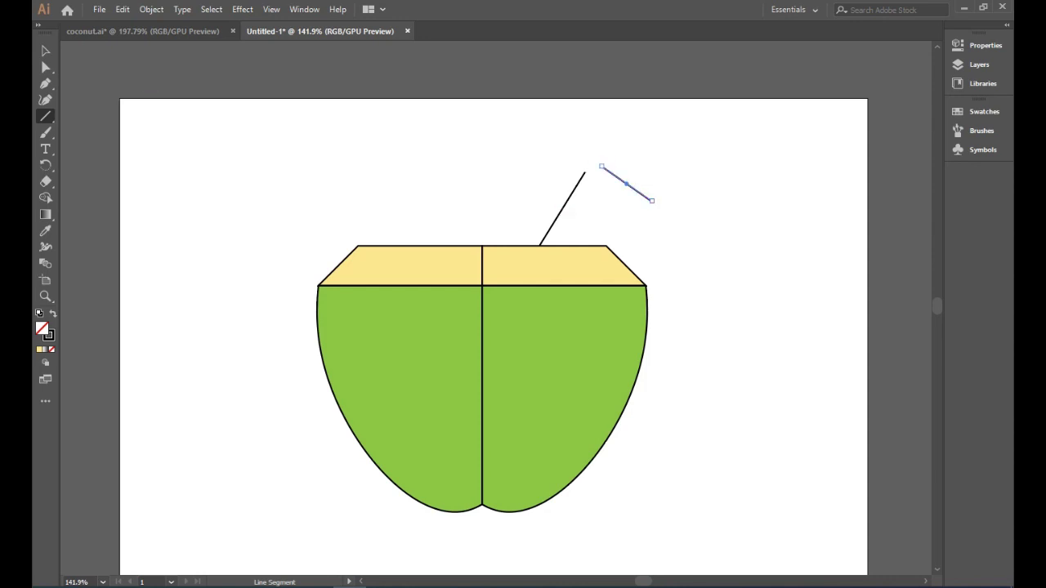
pyautogui.moveTo(585, 172); pyautogui.dragTo(601, 166)
# Step: Select the straw's top anchors and short connecting segment
pyautogui.scroll(-1, 490, 327)
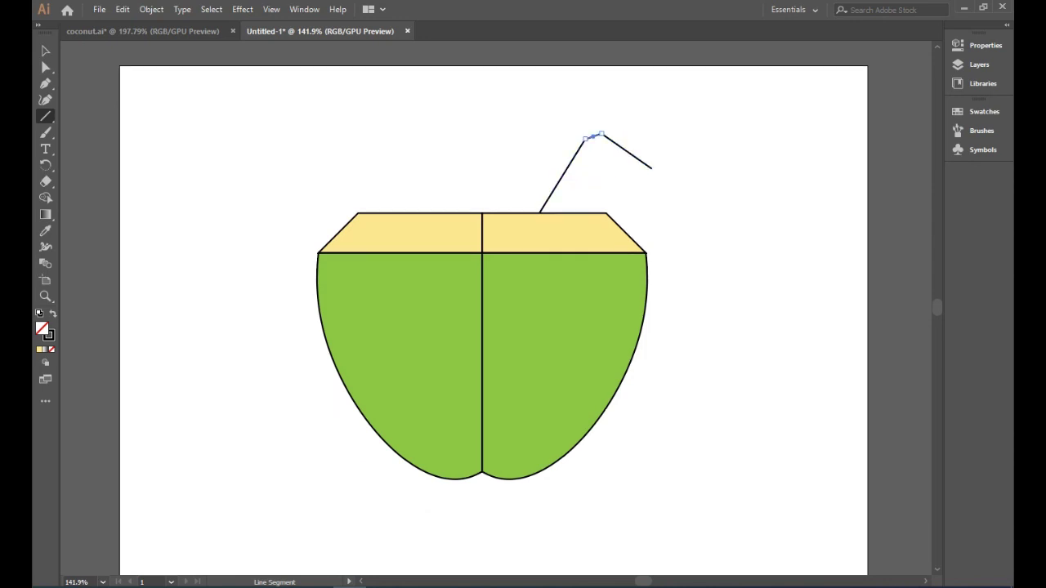
pyautogui.press('v')
pyautogui.hotkey('ctrl', 'shift', 'a')
pyautogui.scroll(-1, 493, 321)
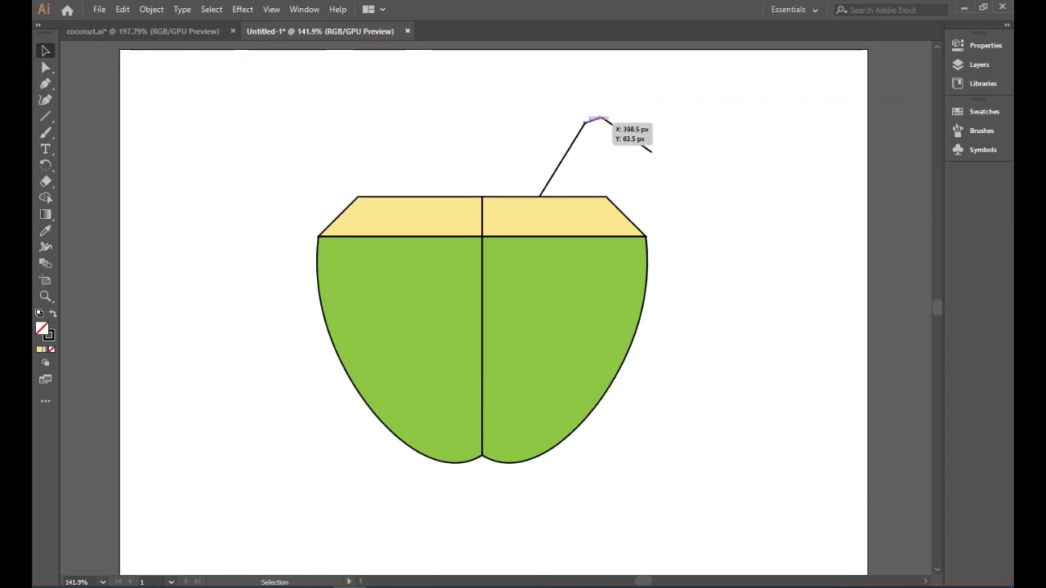
pyautogui.click(596, 119)
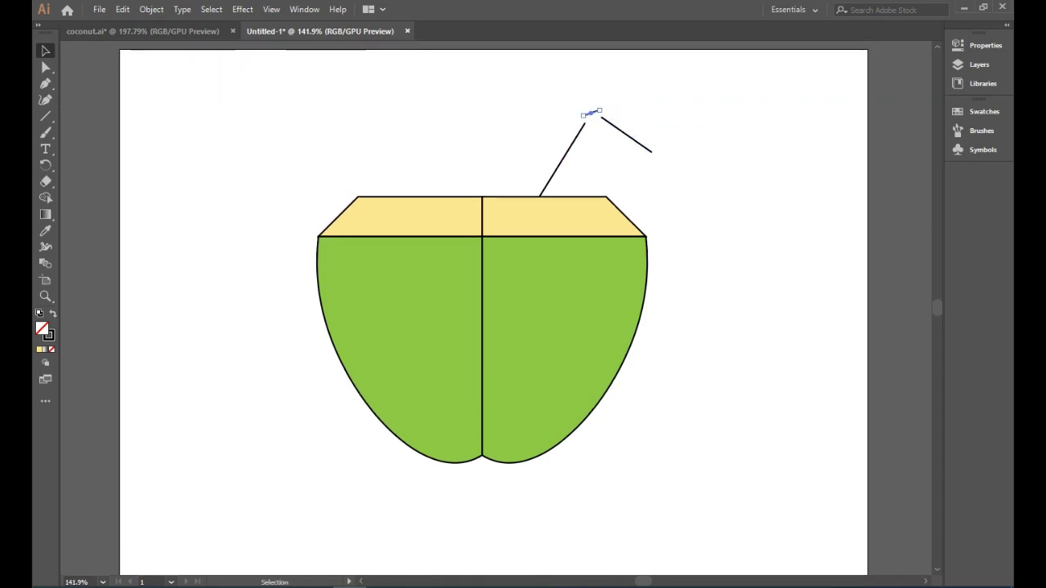
# Step: Round the straw's bend by adding and converting an anchor with the Curvature Tool
pyautogui.hotkey('shift', '`')
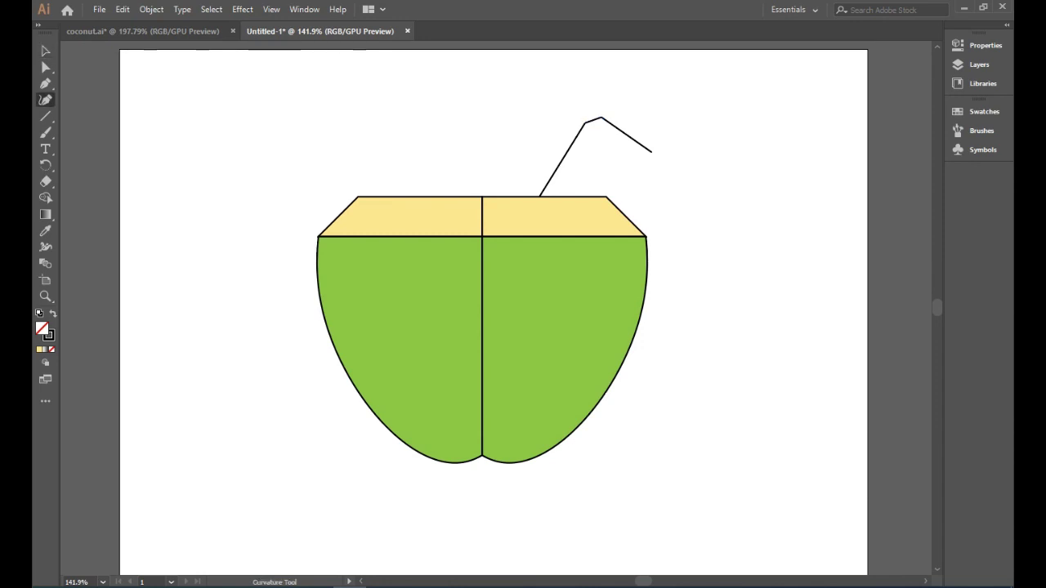
pyautogui.click(601, 118)
pyautogui.click(590, 118)
pyautogui.doubleClick(591, 118)
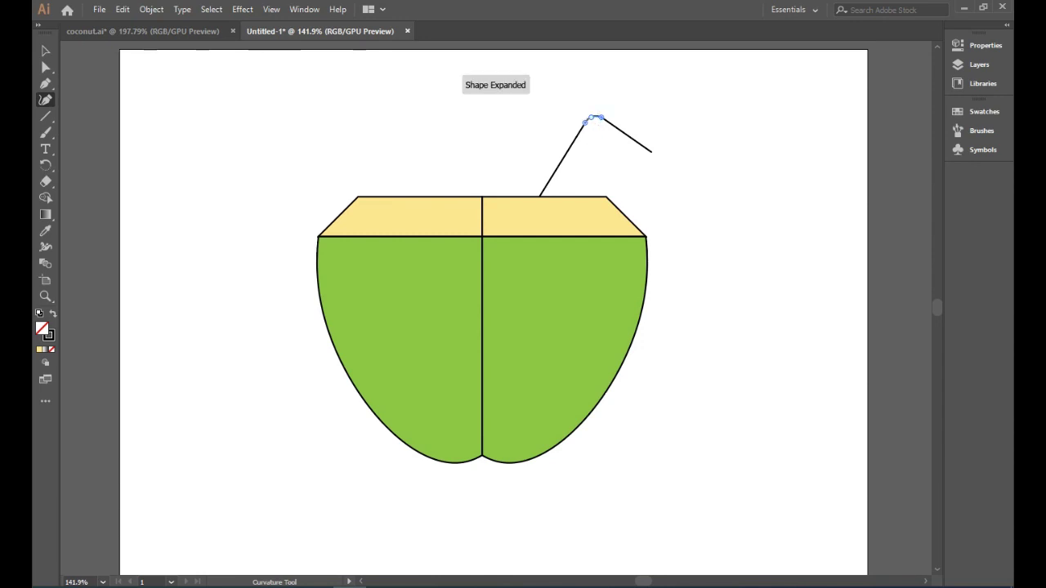
# Step: Give the whole straw path a dark green 026A00 fill
pyautogui.press('v')
pyautogui.moveTo(495, 87); pyautogui.dragTo(664, 167)
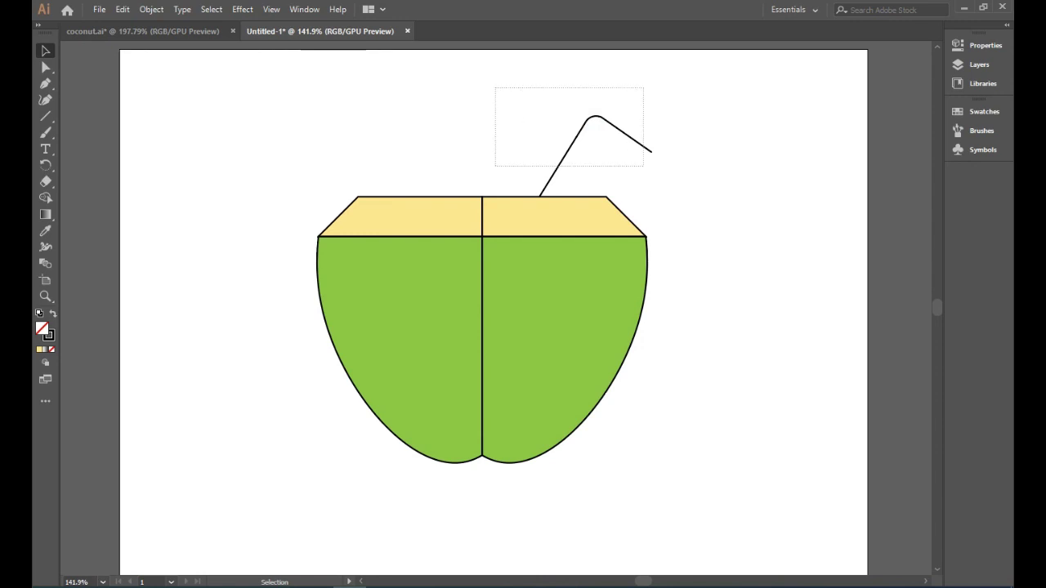
pyautogui.click(980, 45)
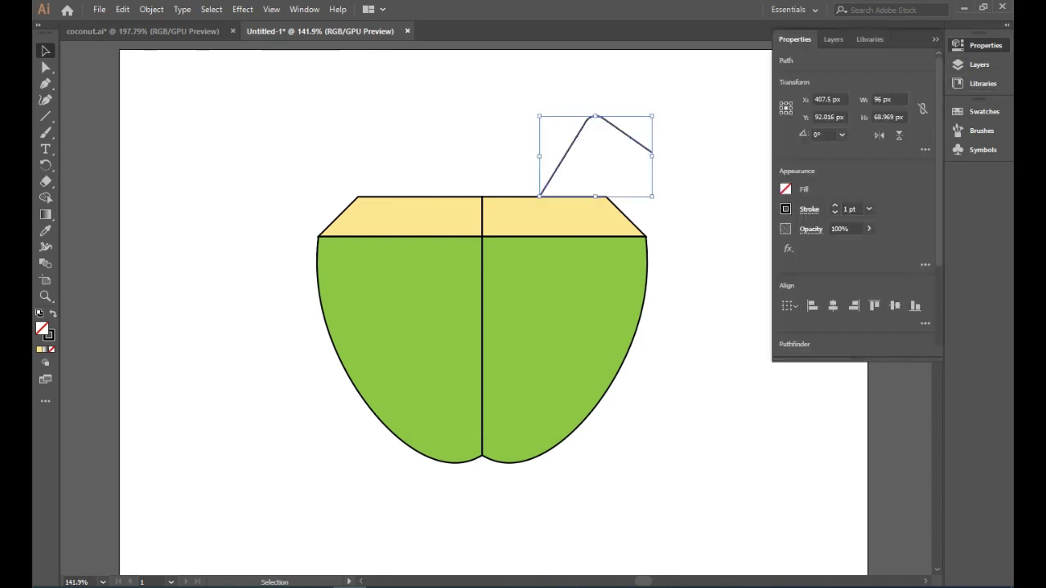
pyautogui.click(785, 189)
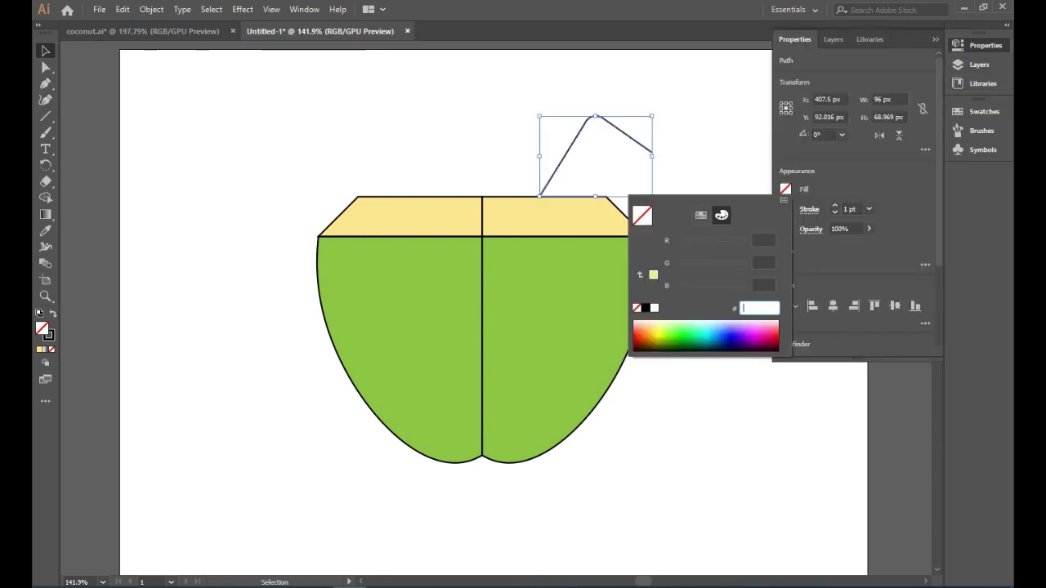
pyautogui.press('Return')
pyautogui.write('0A5F00')
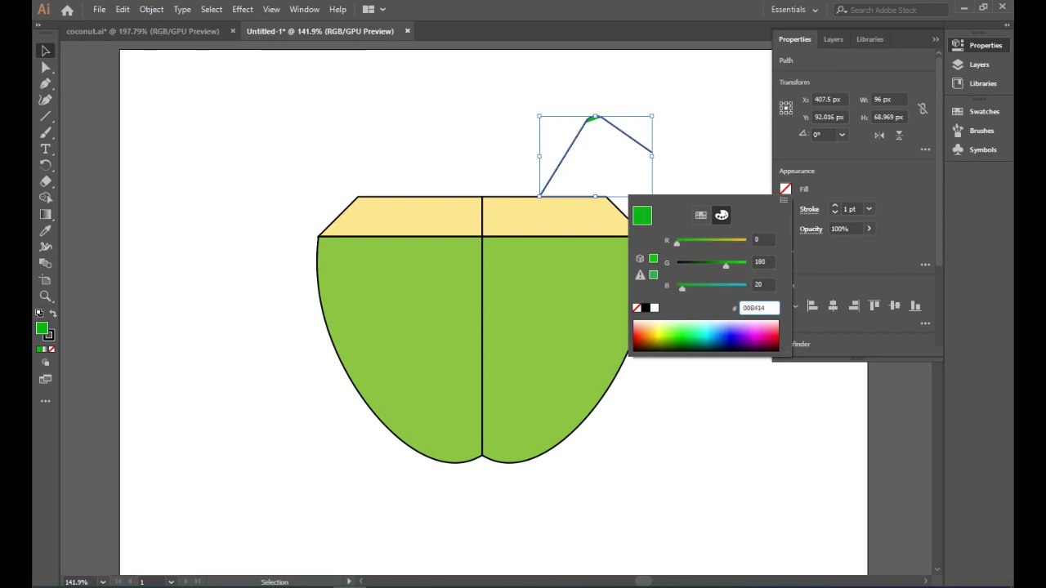
pyautogui.press('Return')
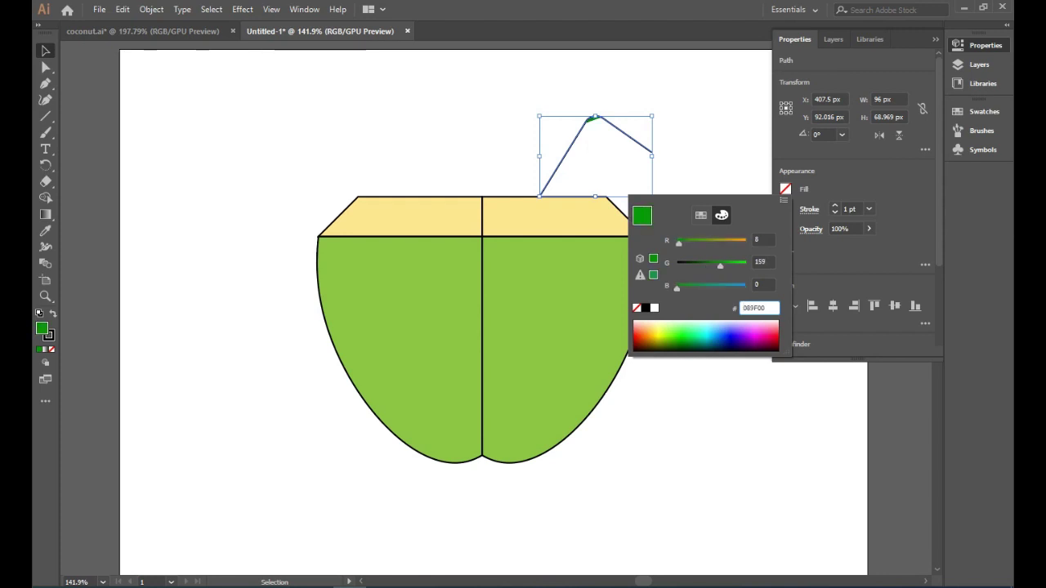
pyautogui.write('026A00')
pyautogui.press('Return')
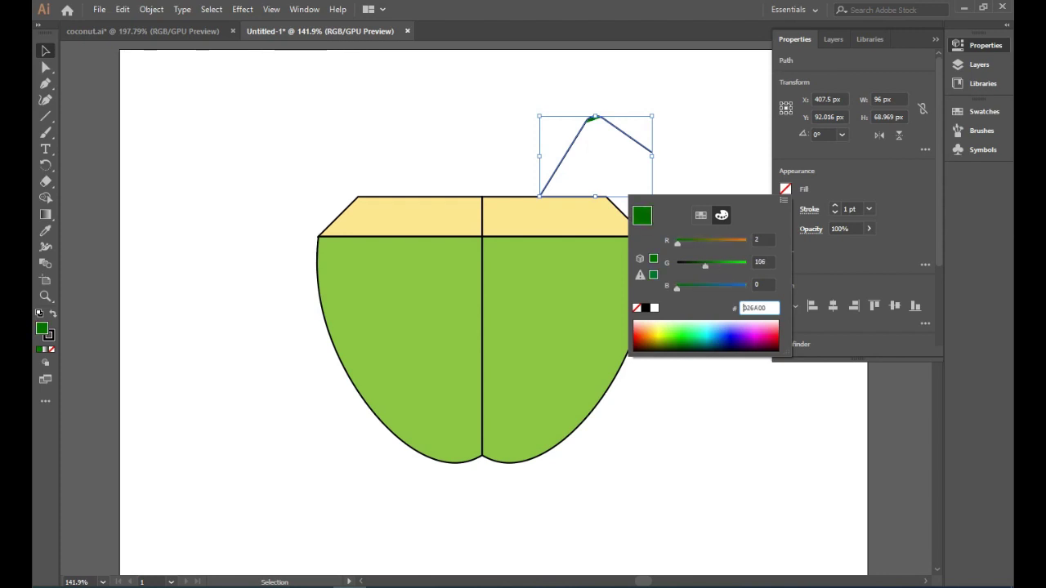
pyautogui.press('Escape')
pyautogui.scroll(-1, 445, 310)
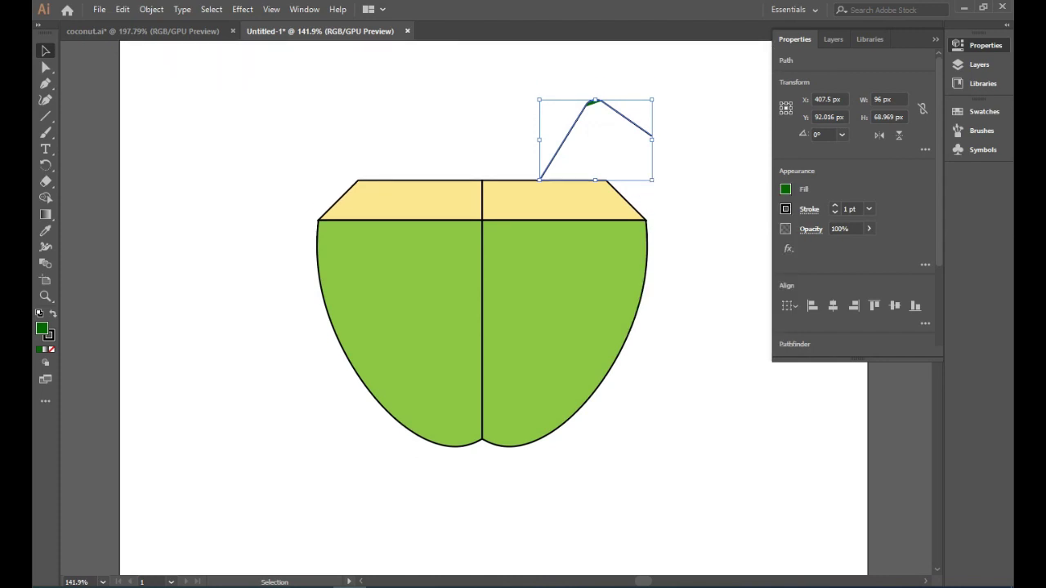
pyautogui.click(608, 86)
pyautogui.click(593, 101)
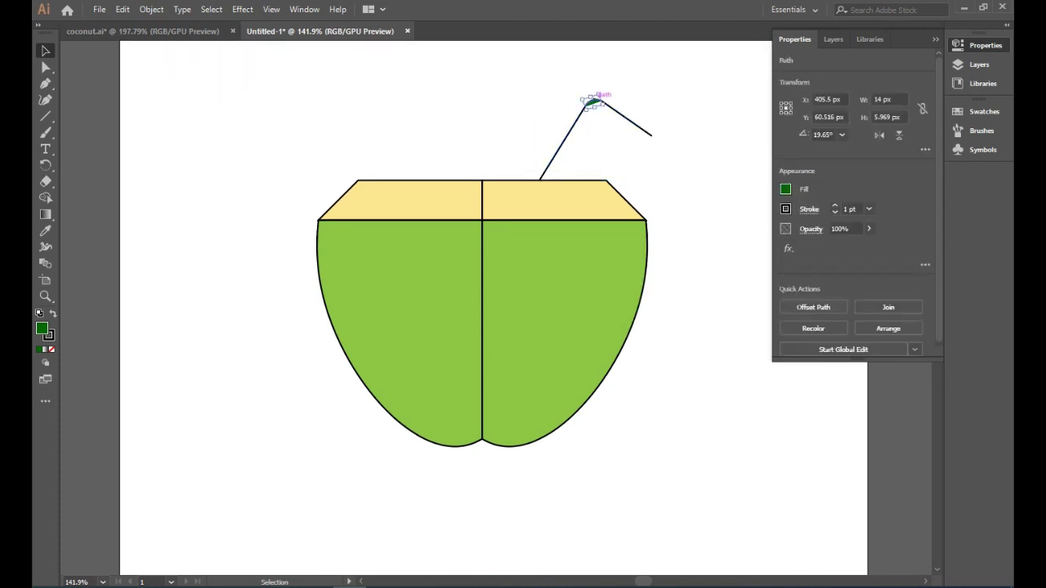
pyautogui.press('Delete')
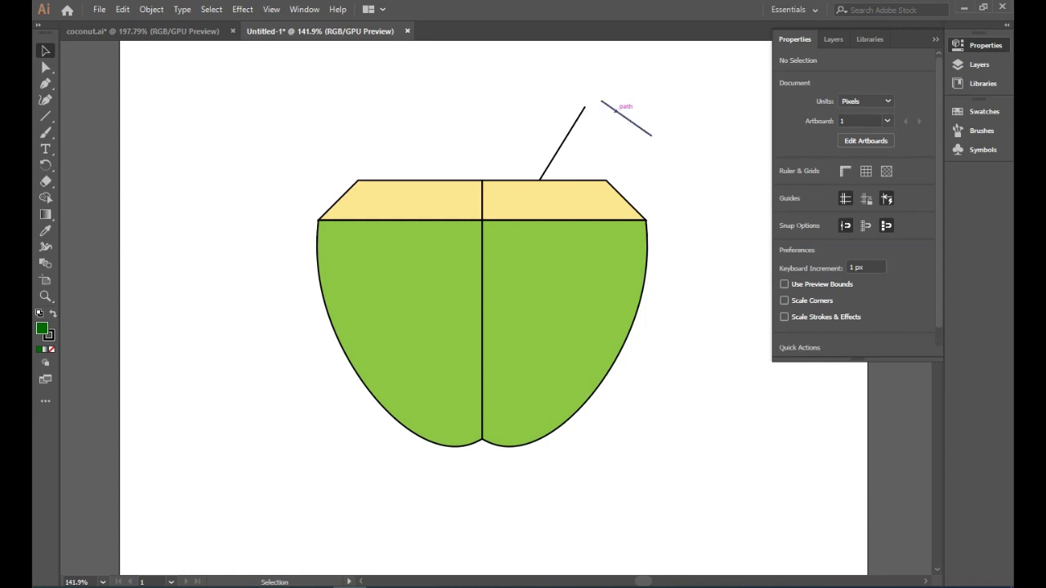
pyautogui.moveTo(647, 133)
pyautogui.mouseDown()
pyautogui.moveTo(638, 138)
pyautogui.moveTo(622, 121)
pyautogui.mouseUp()
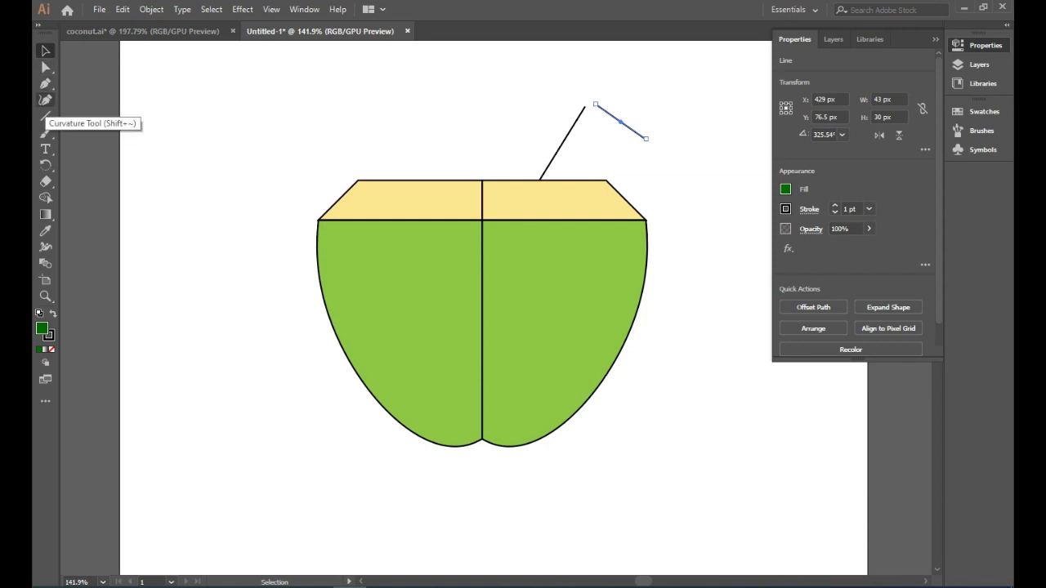
pyautogui.click(46, 117)
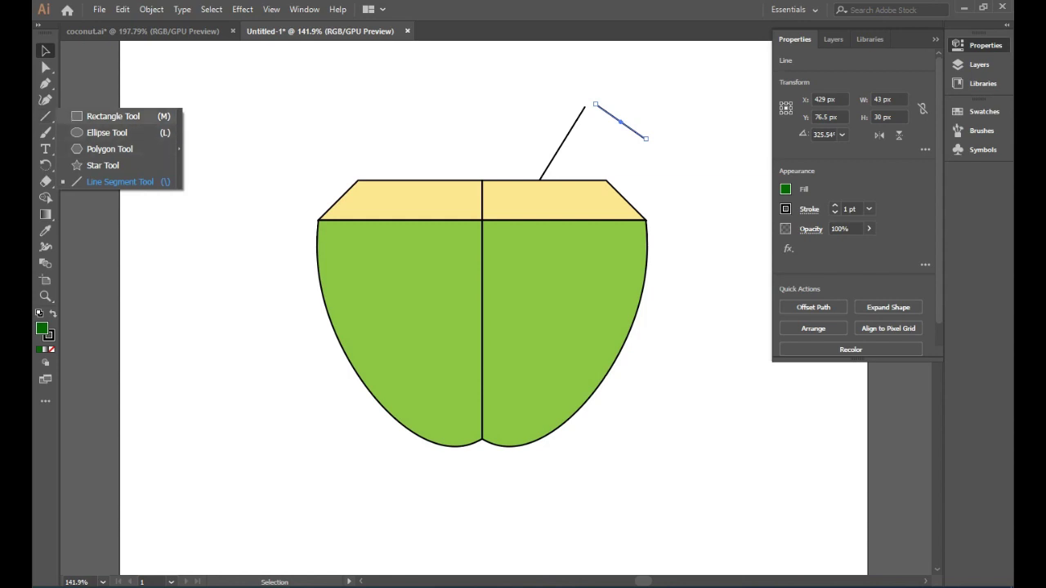
pyautogui.click(106, 132)
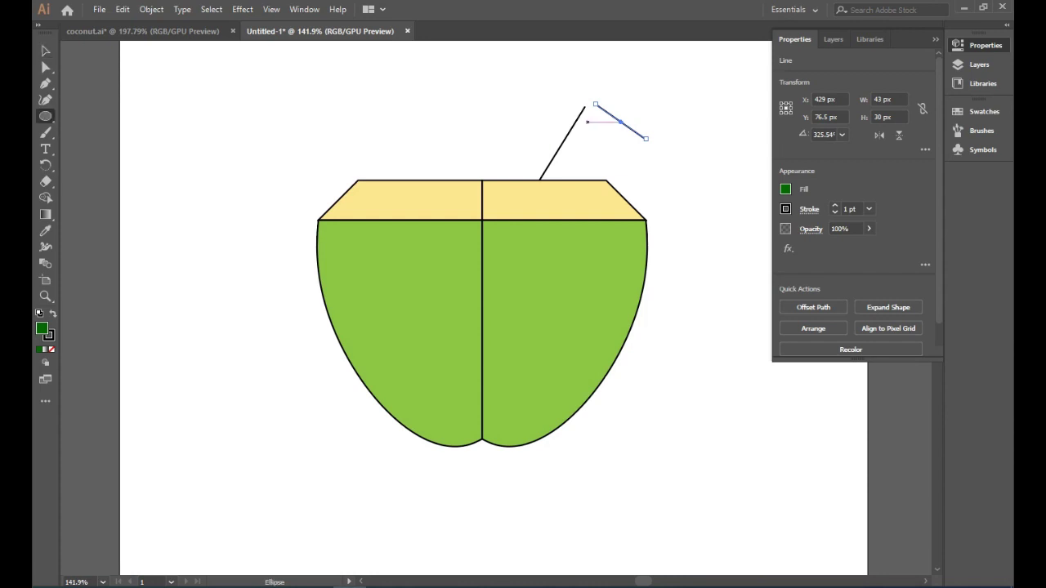
pyautogui.click(584, 107)
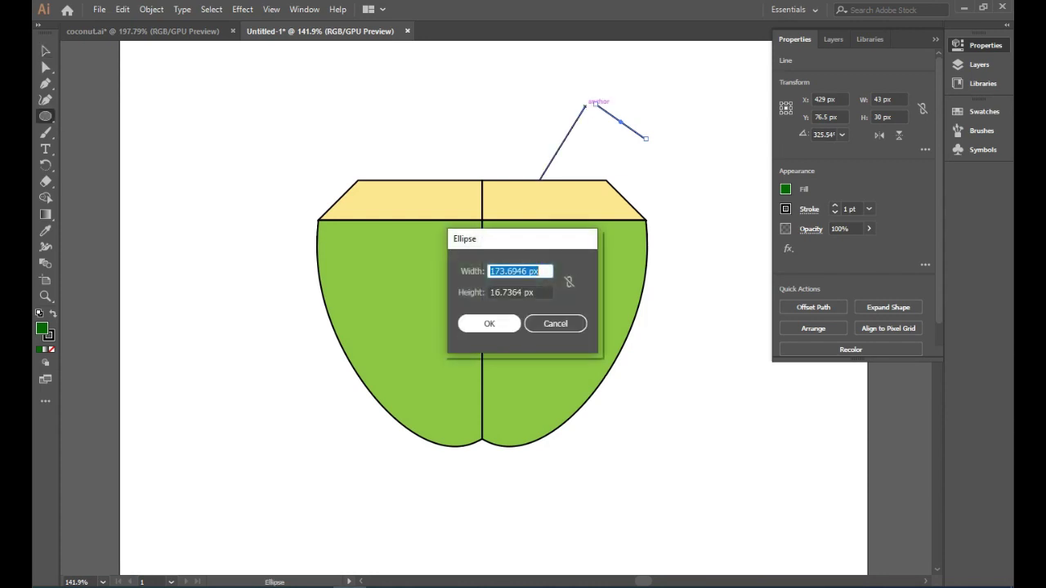
pyautogui.click(488, 323)
pyautogui.hotkey('ctrl', 'z')
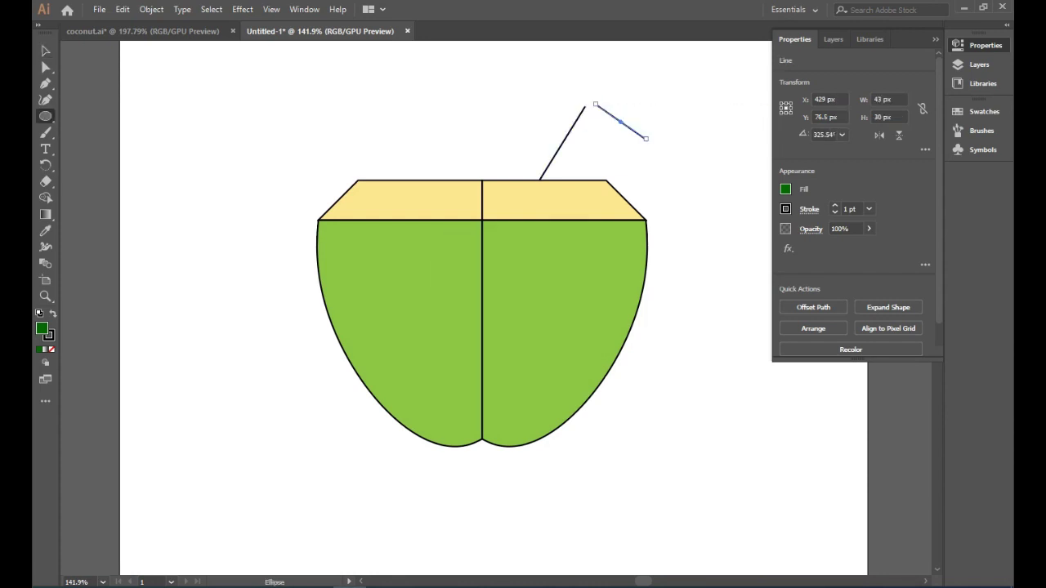
pyautogui.hotkey('ctrl', 'z')
pyautogui.hotkey('ctrl', 'z')
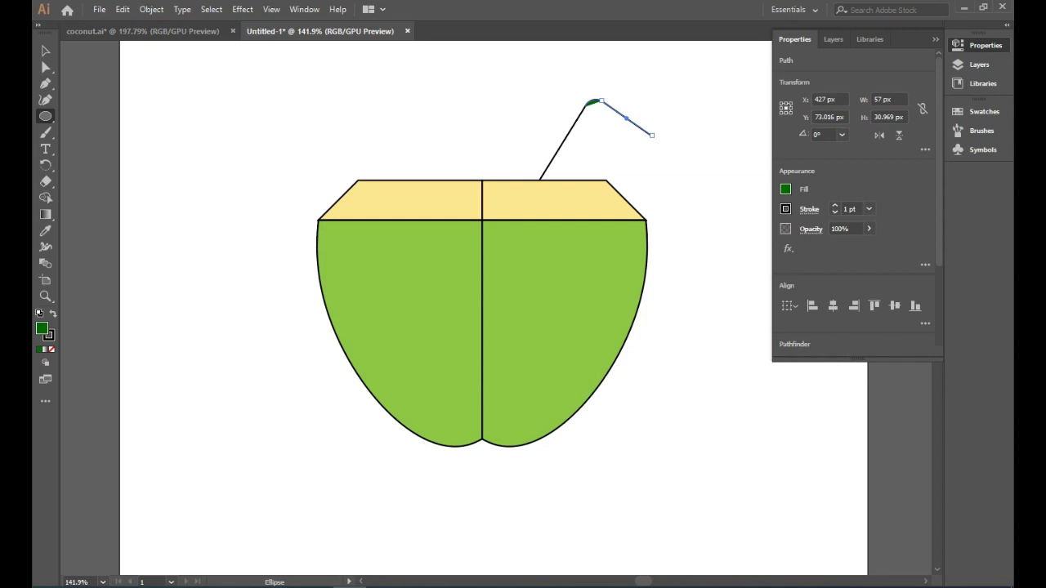
pyautogui.press('v')
# Step: Thicken the straw's stroke and give it the olive green colour 6EAA00
pyautogui.moveTo(518, 71); pyautogui.dragTo(666, 184)
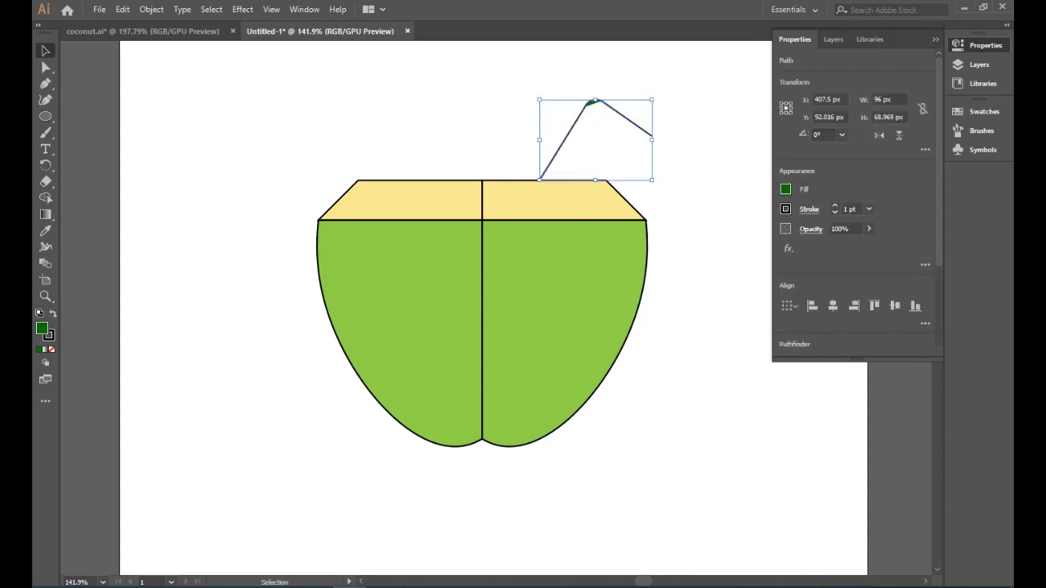
pyautogui.click(834, 205)
pyautogui.click(834, 205)
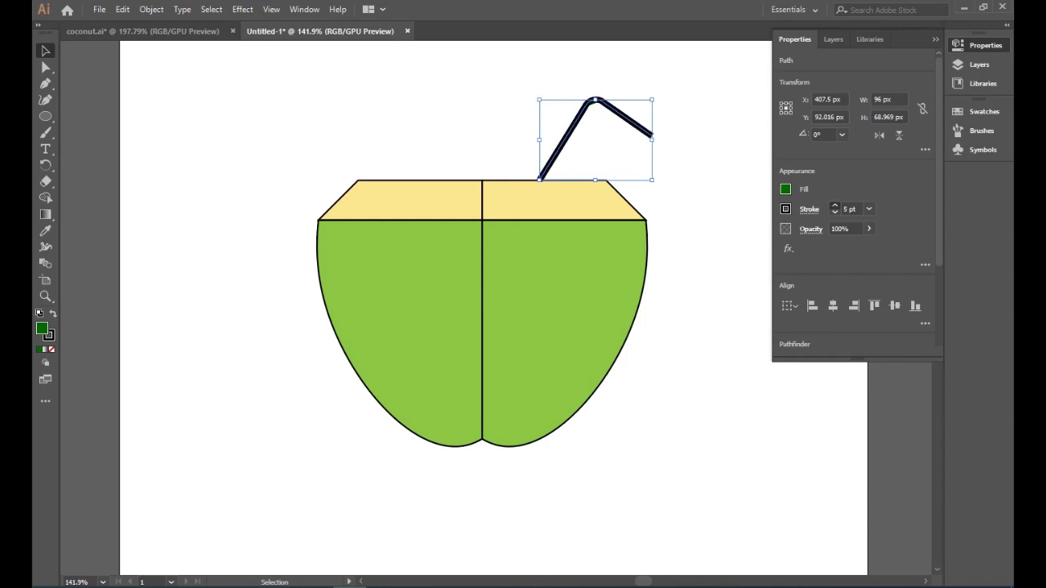
pyautogui.click(834, 205)
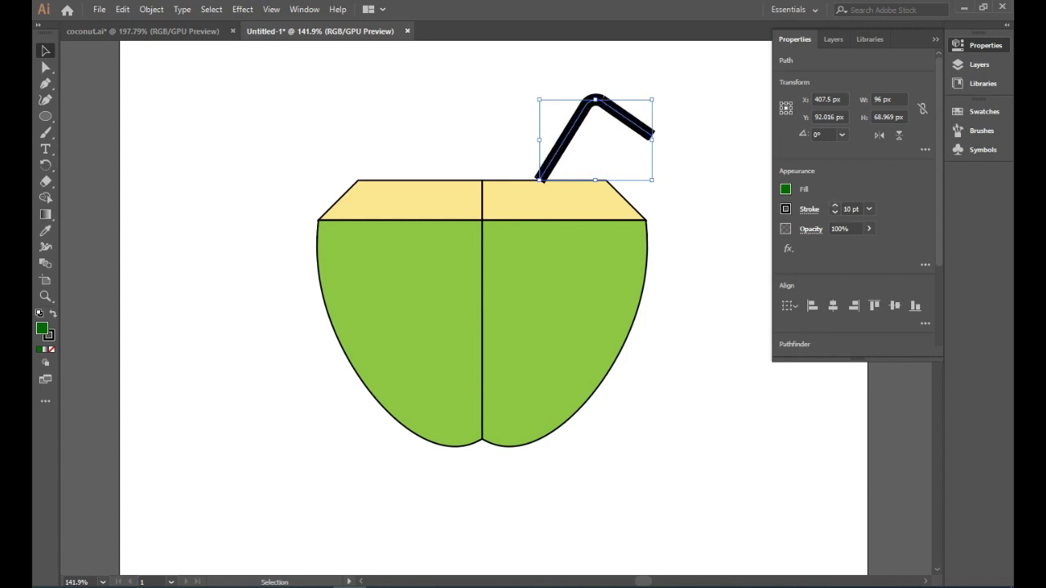
pyautogui.keyDown('shift'); pyautogui.click(785, 188); pyautogui.keyUp('shift')
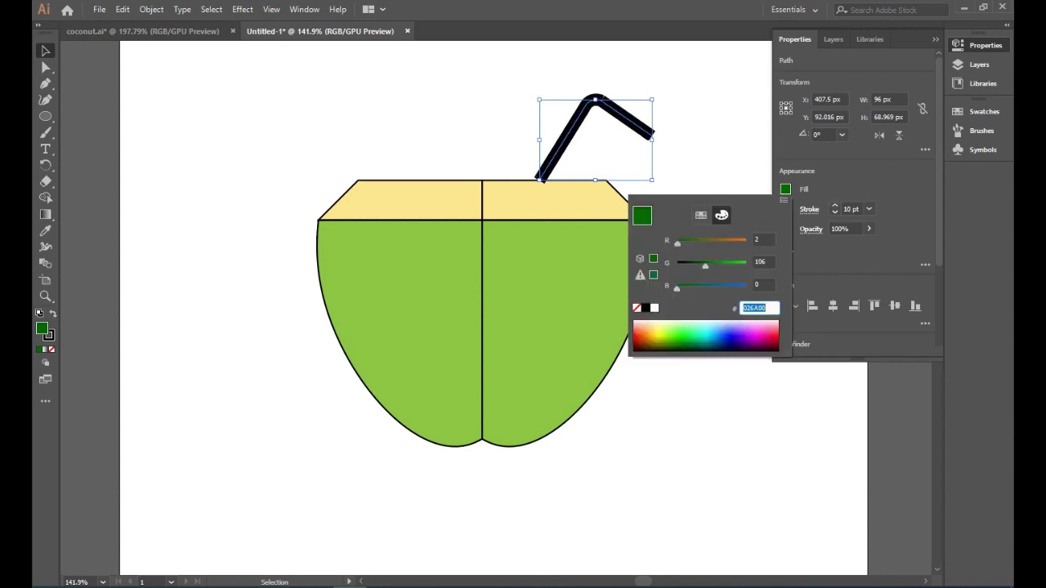
pyautogui.write('15FF00')
pyautogui.press('Return')
pyautogui.write('6EAA00')
pyautogui.press('Return')
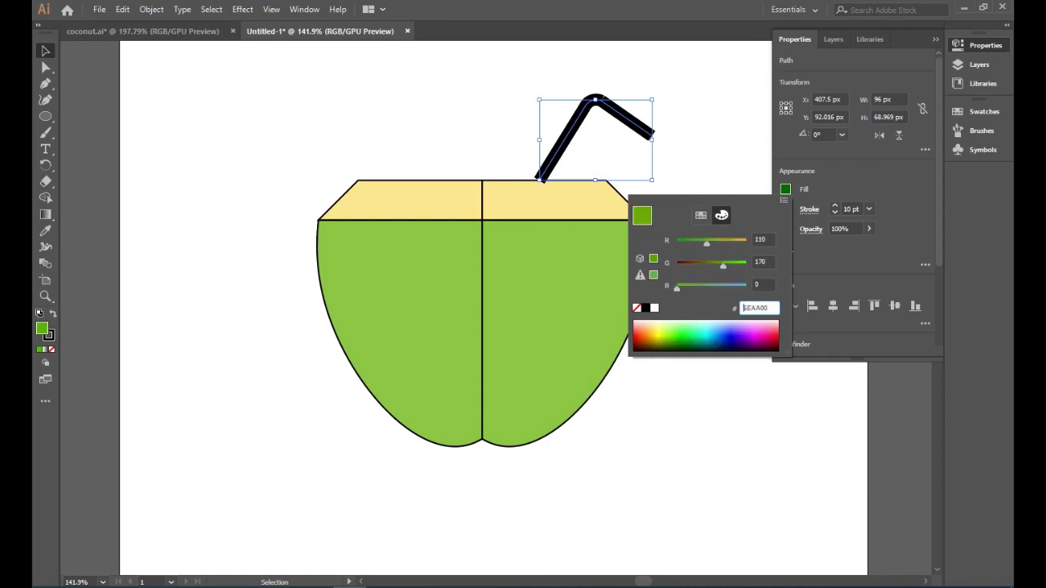
pyautogui.press('Escape')
# Step: Swap fill and stroke on each straw segment so every part shows a green stroke
pyautogui.click(694, 147)
pyautogui.click(562, 143)
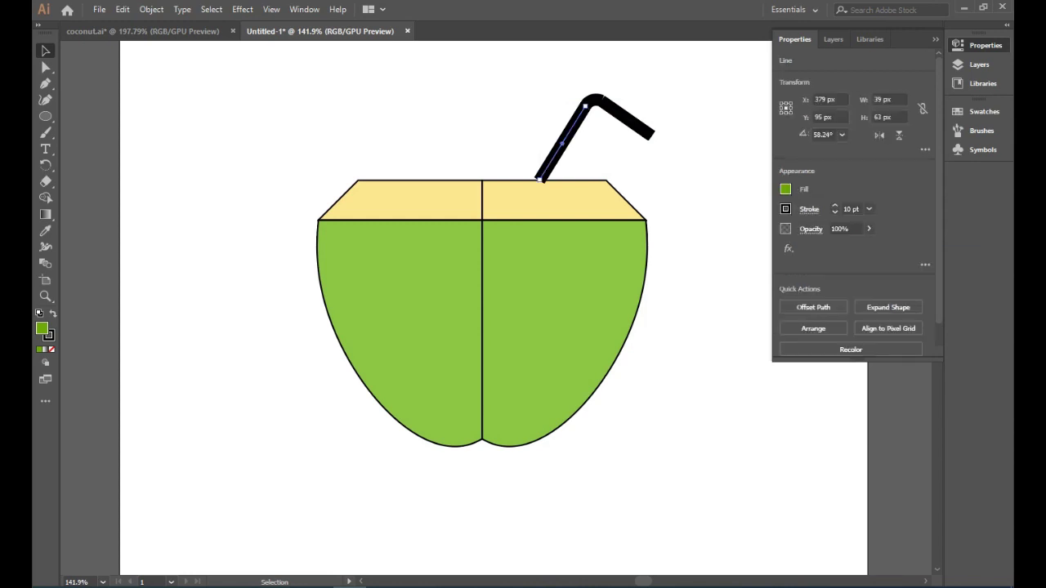
pyautogui.hotkey('shift', 'x')
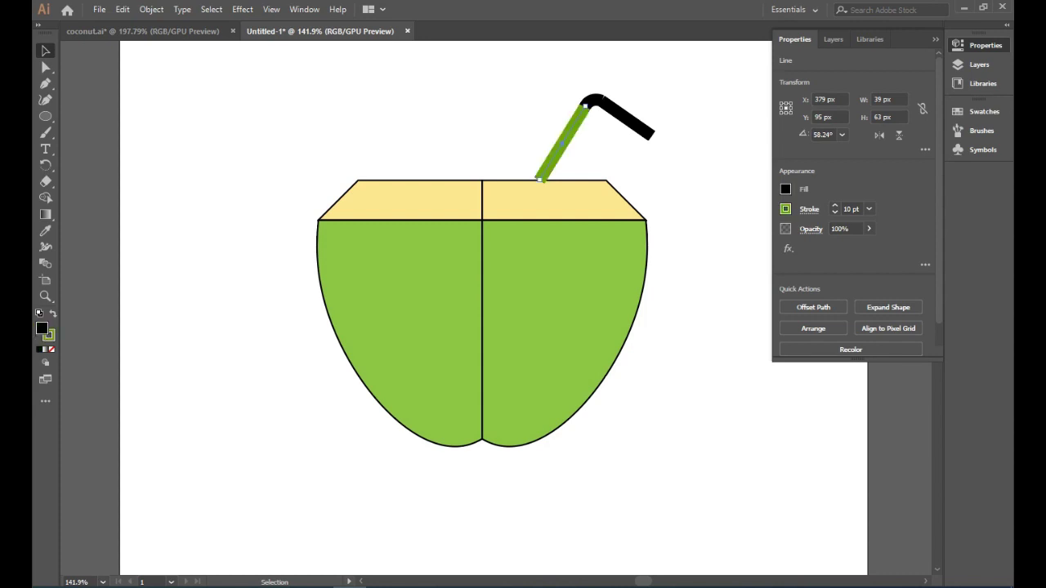
pyautogui.hotkey('shift', 'x')
pyautogui.hotkey('shift', 'x')
pyautogui.click(625, 118)
pyautogui.hotkey('shift', 'x')
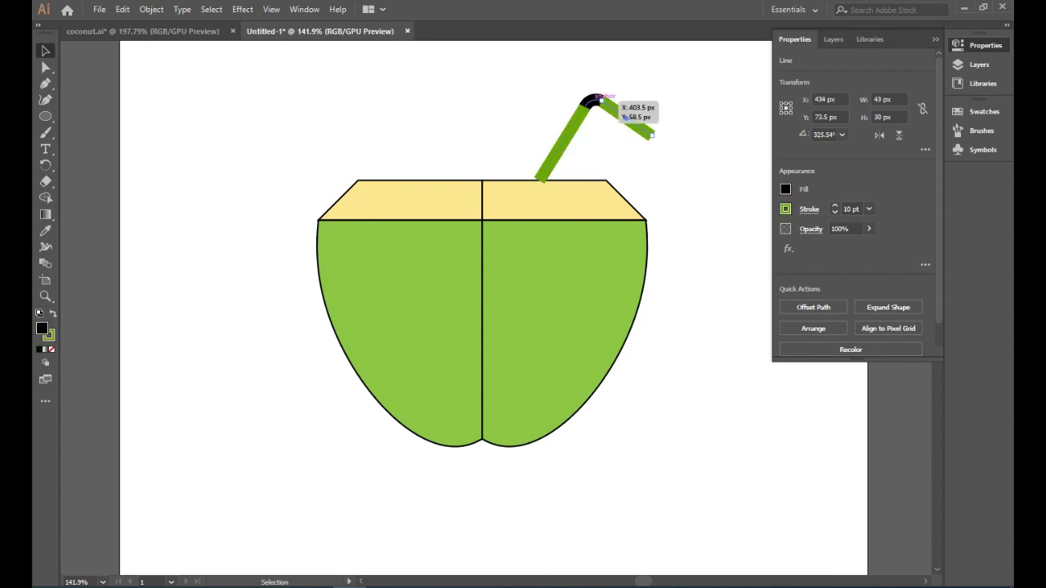
pyautogui.click(590, 101)
pyautogui.hotkey('shift', 'x')
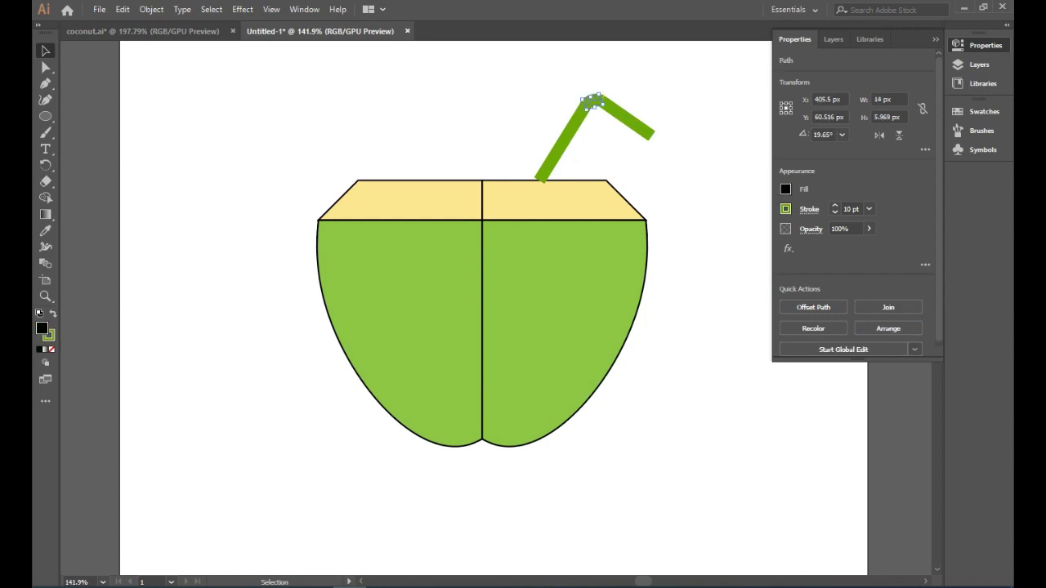
pyautogui.hotkey('ctrl', 'shift', 'a')
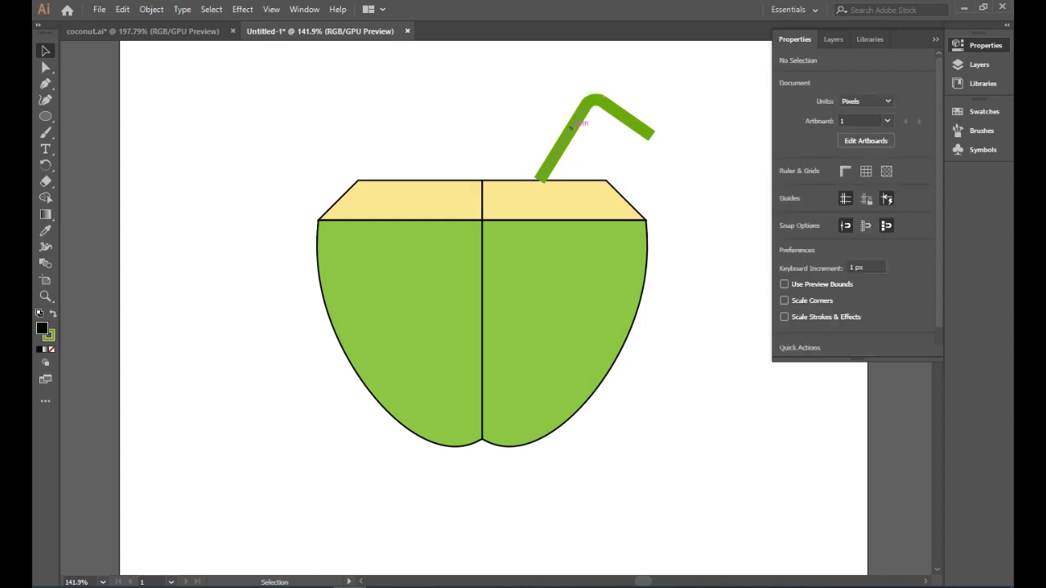
# Step: Nudge the lower straw segment into place and merge both segments at the bend with Shape Builder
pyautogui.moveTo(571, 127); pyautogui.dragTo(572, 133)
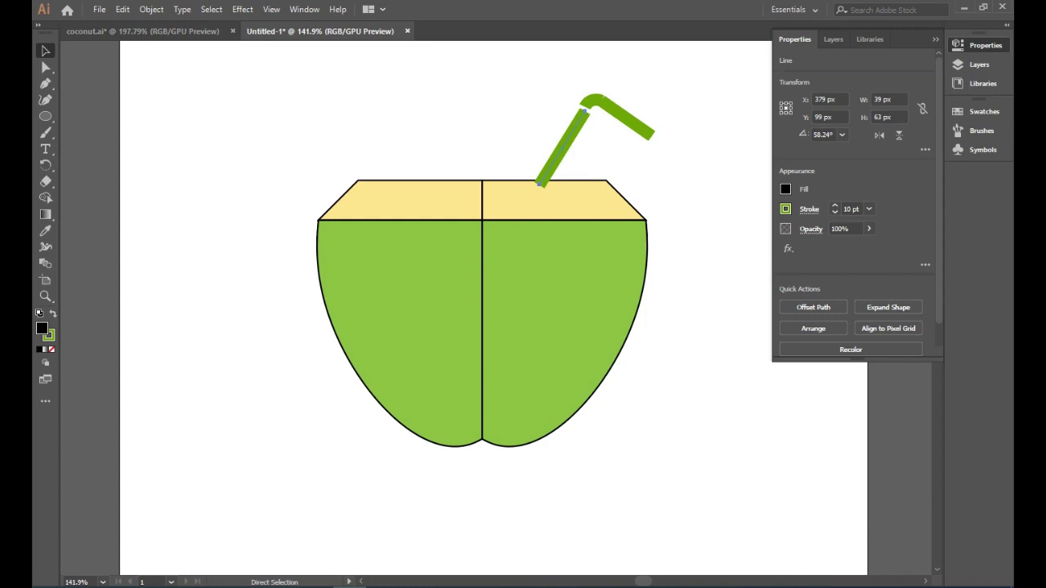
pyautogui.press('Up')
pyautogui.press('Up')
pyautogui.press('Up')
pyautogui.moveTo(504, 85); pyautogui.dragTo(681, 182)
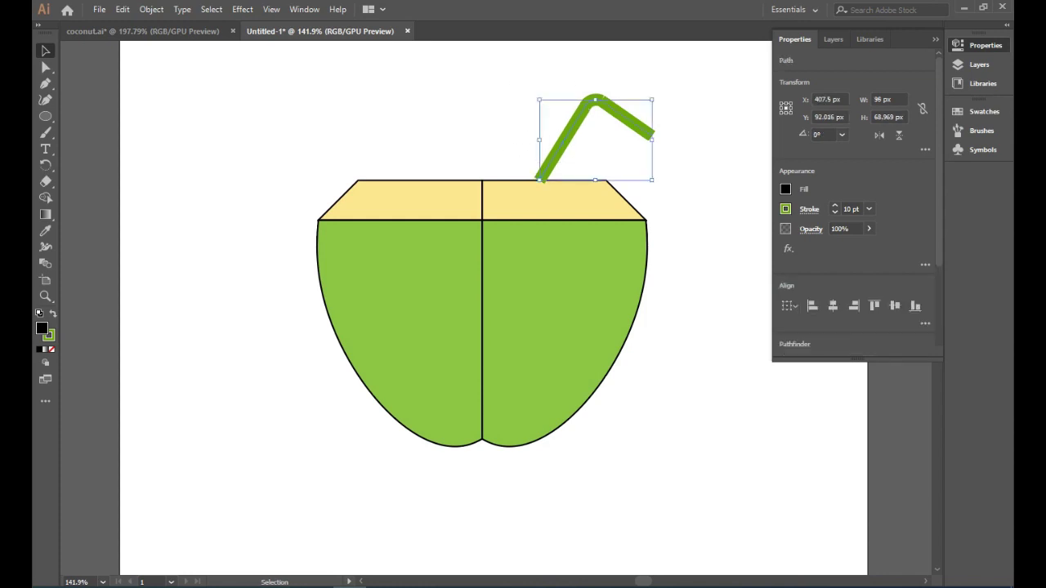
pyautogui.hotkey('shift', 'm')
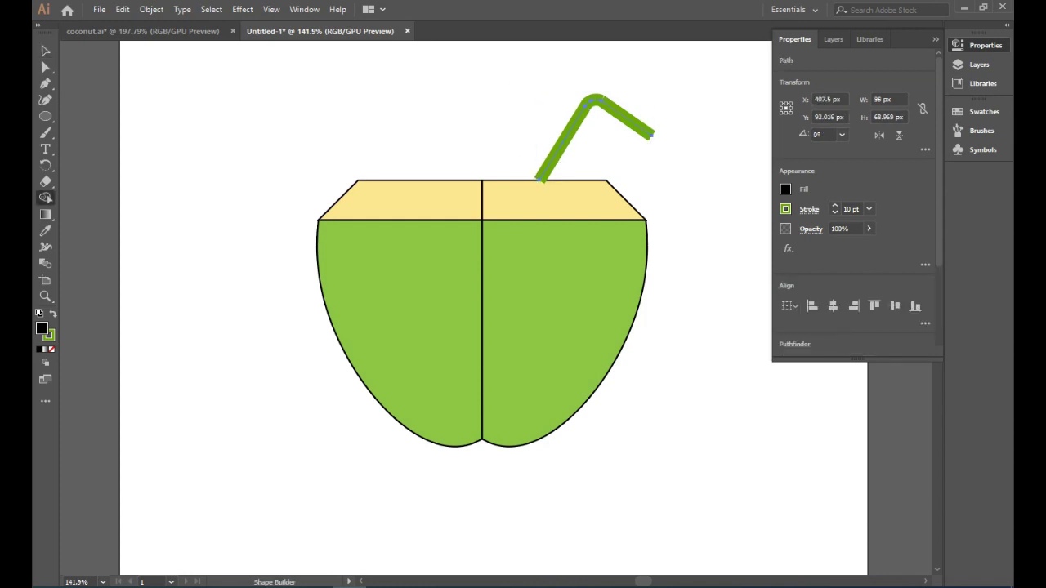
pyautogui.click(591, 103)
pyautogui.press('v')
pyautogui.hotkey('ctrl', 'shift', 'a')
pyautogui.scroll(-1, 484, 264)
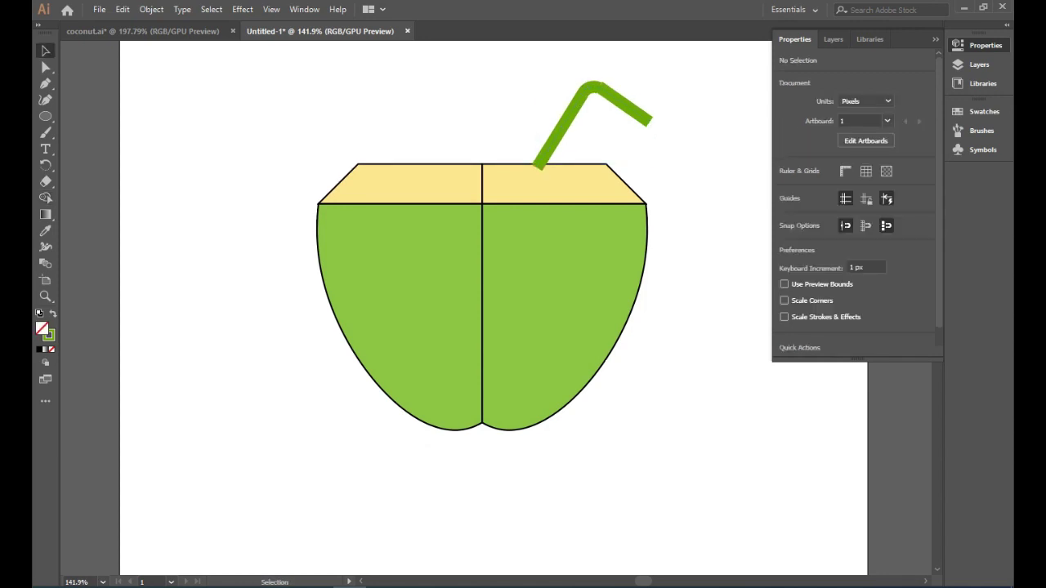
# Step: Zoom in and back out on the straw, then pan to centre the artboard
pyautogui.press('z')
pyautogui.scroll(1, 575, 245)
pyautogui.scroll(5, 548, 121)
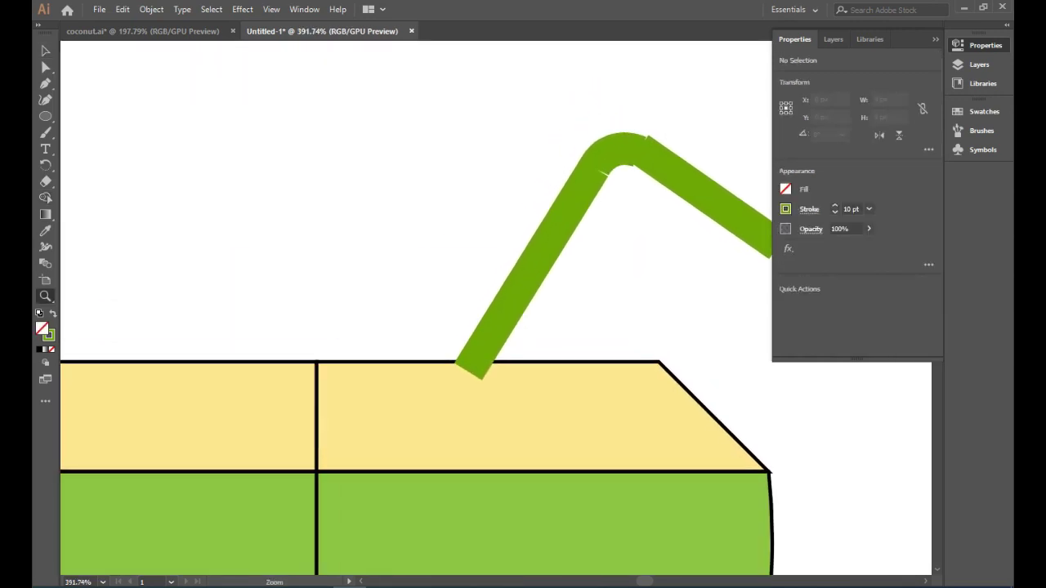
pyautogui.scroll(-6, 699, 382)
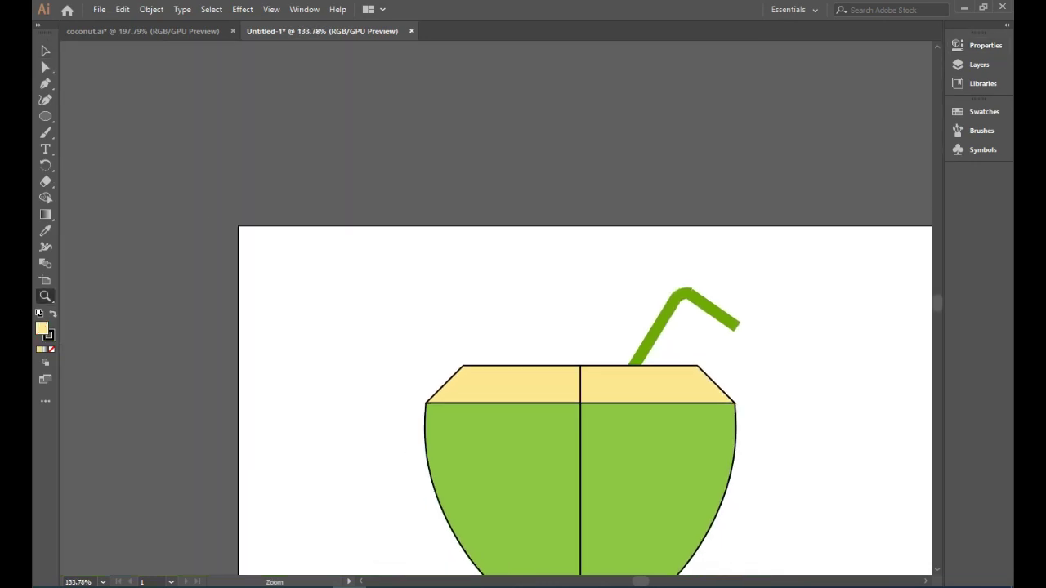
pyautogui.moveTo(604, 425); pyautogui.dragTo(473, 262)
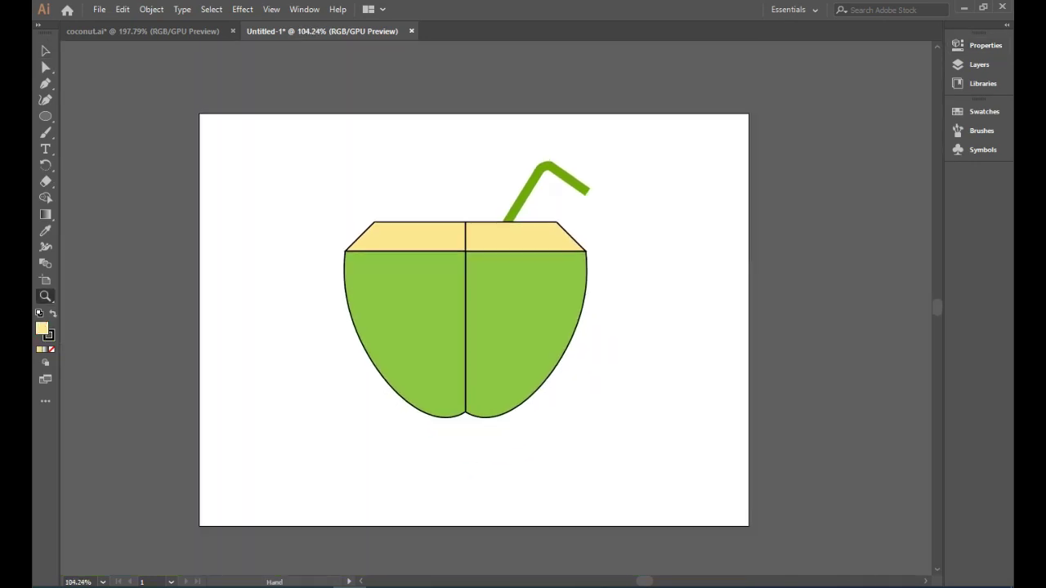
pyautogui.scroll(3, 532, 237)
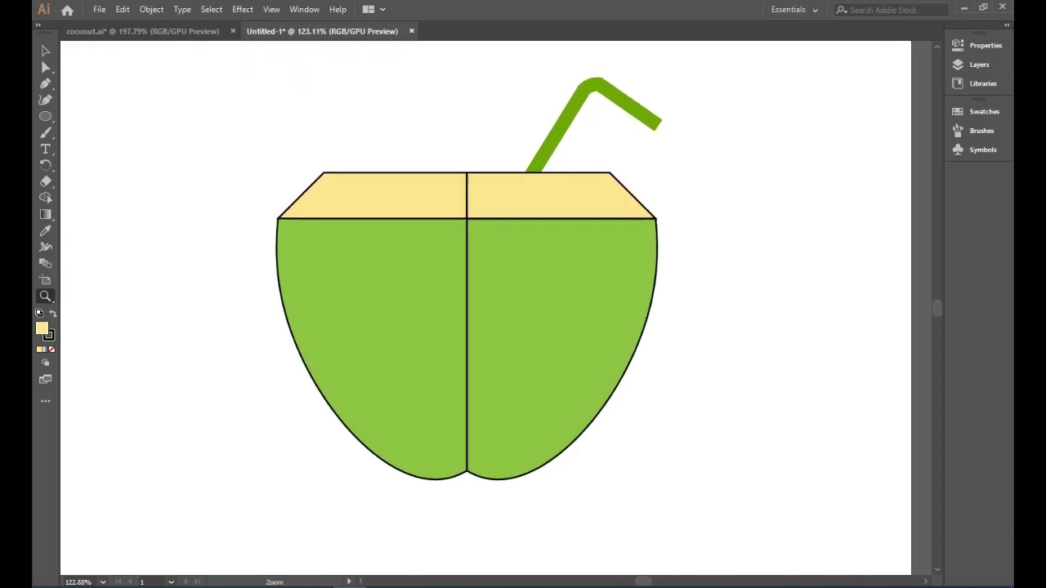
# Step: Select the left yellow top and left green half and try adjusting their opacity
pyautogui.press('v')
pyautogui.click(368, 208)
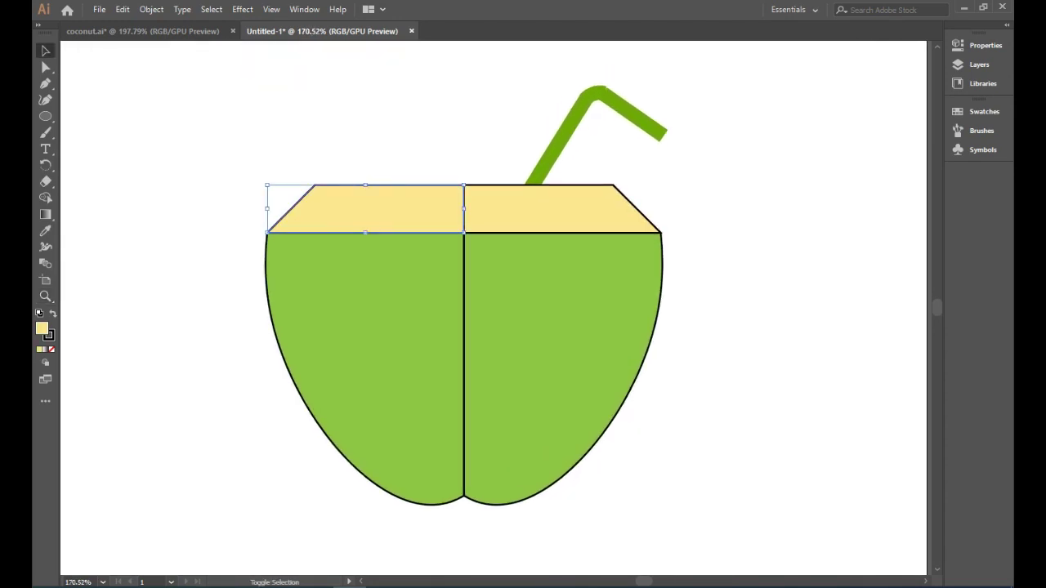
pyautogui.keyDown('shift'); pyautogui.click(368, 368); pyautogui.keyUp('shift')
pyautogui.click(985, 45)
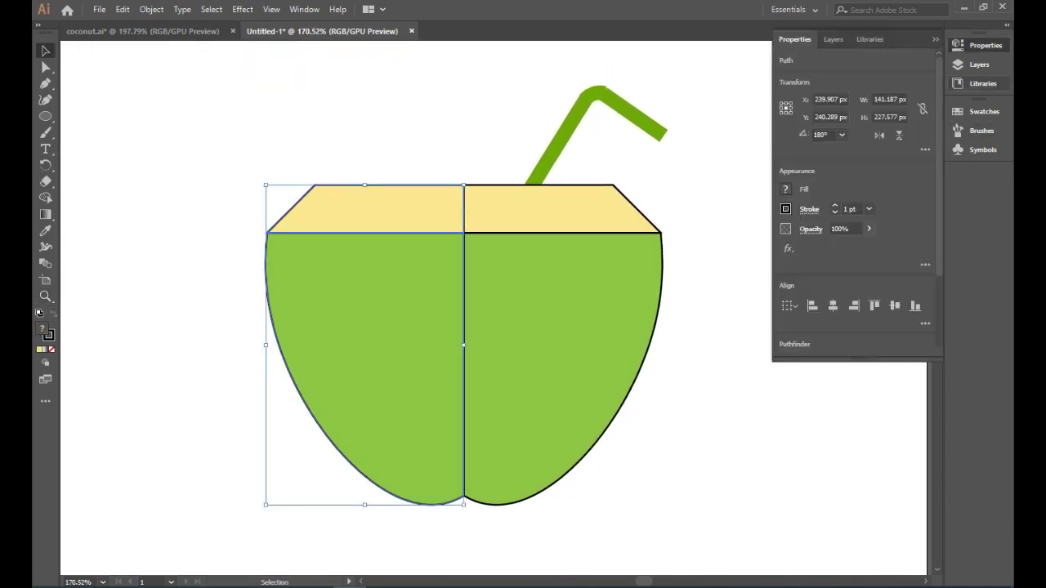
pyautogui.click(868, 228)
pyautogui.moveTo(866, 245)
pyautogui.mouseDown()
pyautogui.moveTo(816, 245)
pyautogui.moveTo(865, 245)
pyautogui.mouseUp()
# Step: Select the right yellow top and right green half and lower their opacity slightly
pyautogui.click(539, 208)
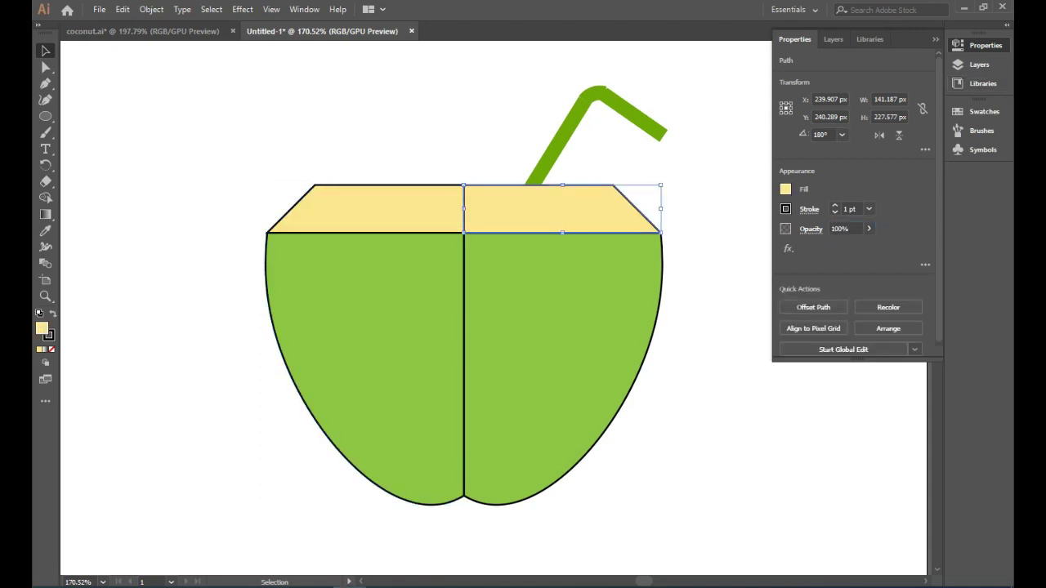
pyautogui.keyDown('shift'); pyautogui.click(563, 368); pyautogui.keyUp('shift')
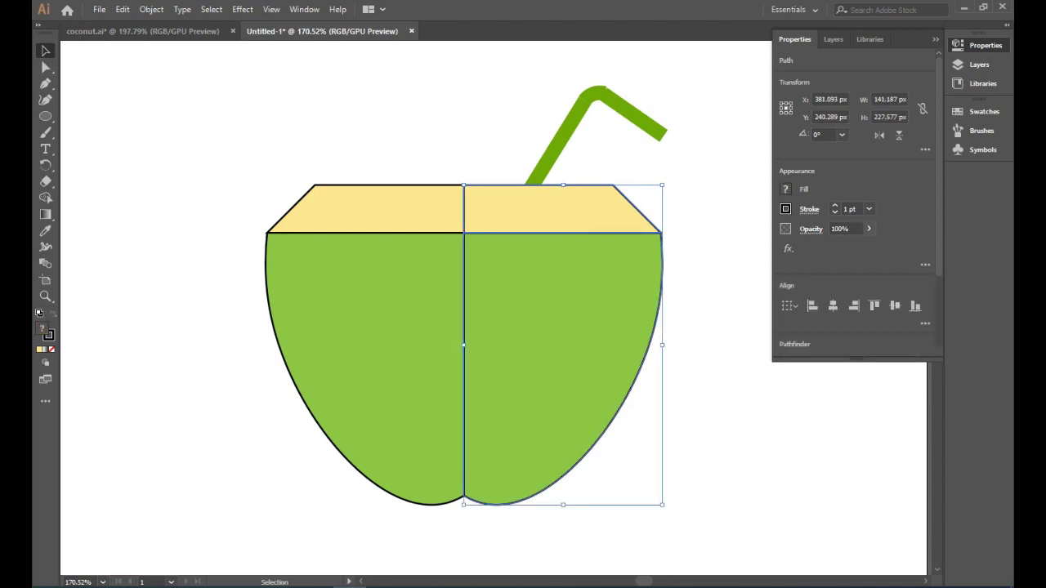
pyautogui.click(868, 229)
pyautogui.moveTo(865, 245); pyautogui.dragTo(862, 245)
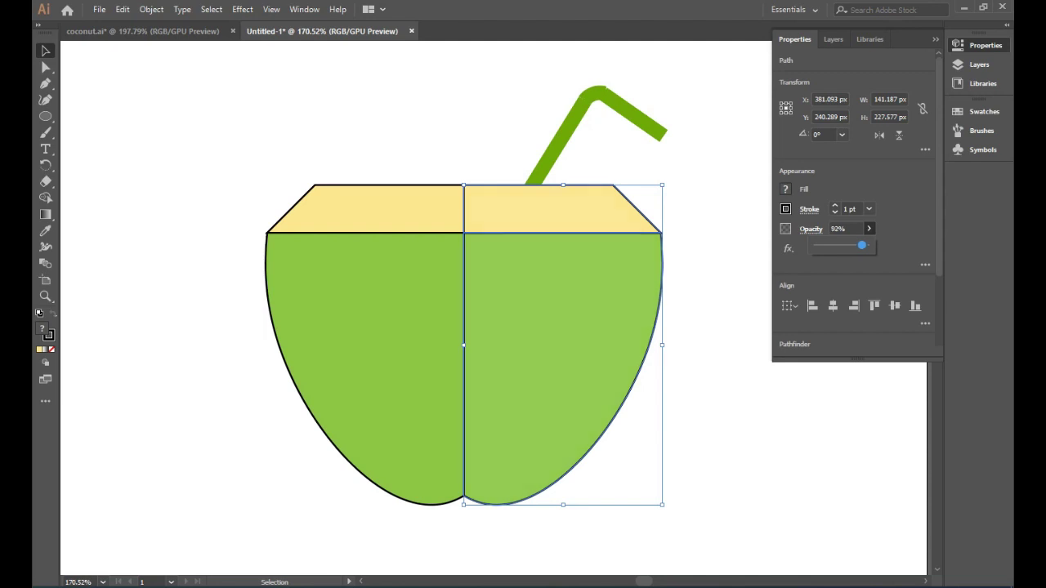
pyautogui.hotkey('ctrl', 'shift', 'a')
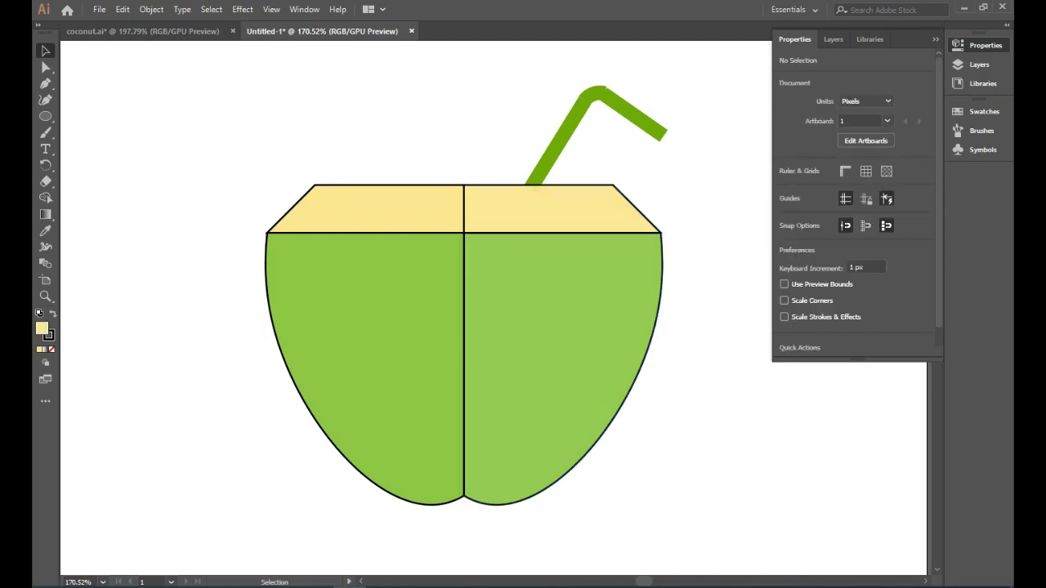
# Step: Set the right coconut half's opacity to about 89%, then deselect
pyautogui.click(563, 343)
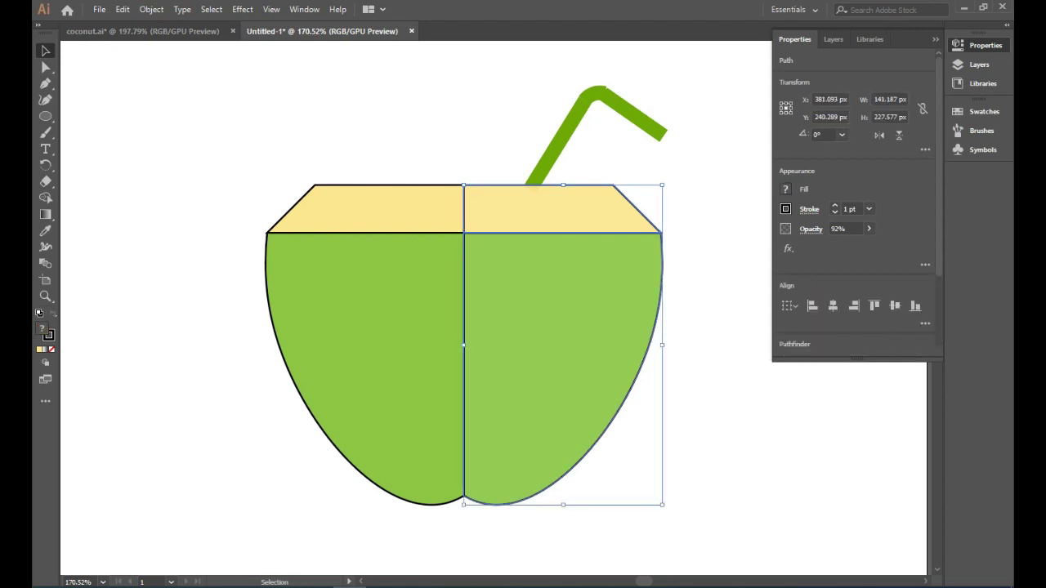
pyautogui.click(869, 229)
pyautogui.moveTo(862, 245); pyautogui.dragTo(856, 245)
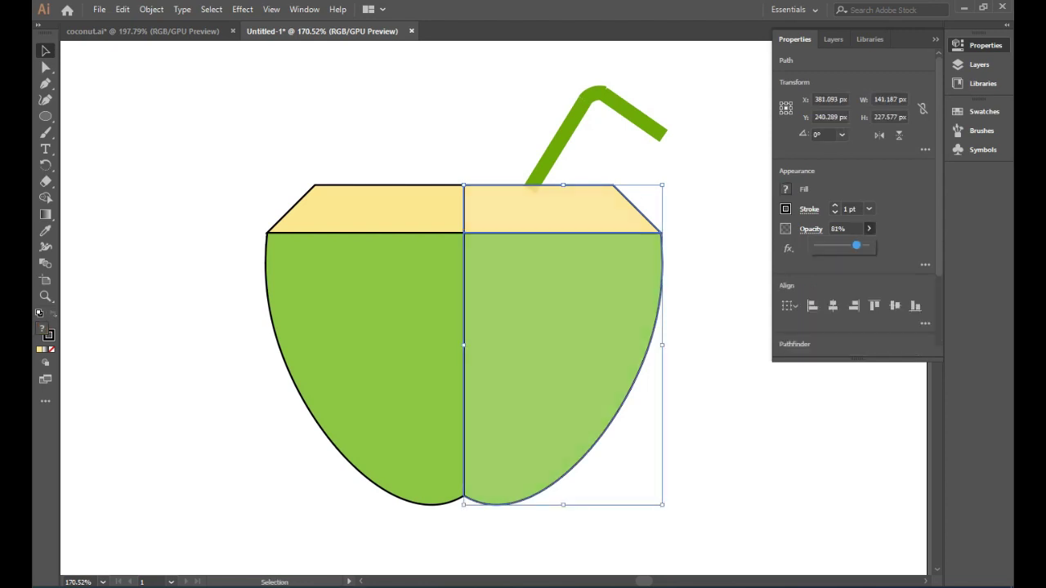
pyautogui.press('Return')
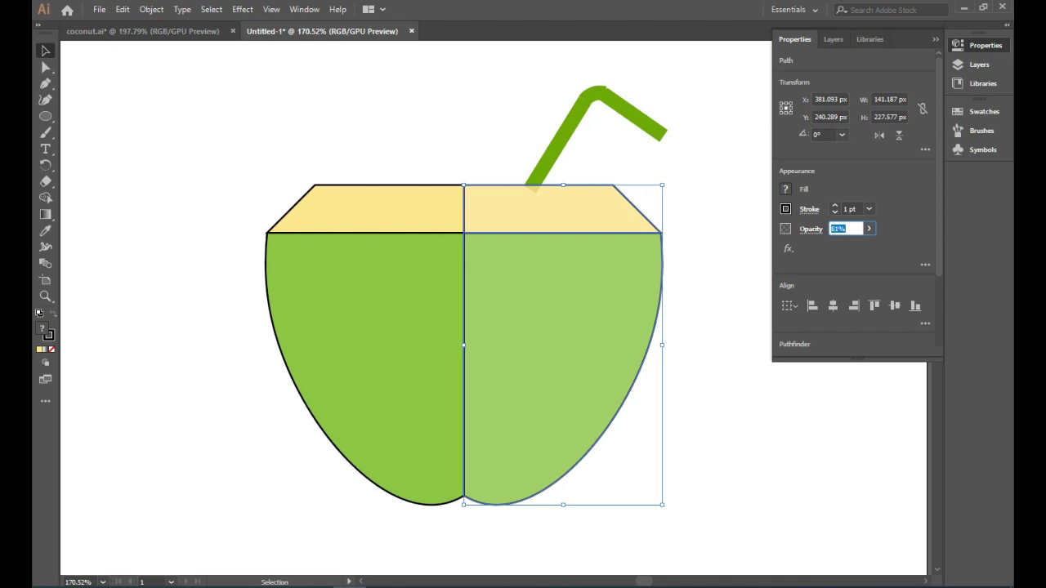
pyautogui.click(869, 228)
pyautogui.moveTo(856, 245); pyautogui.dragTo(860, 245)
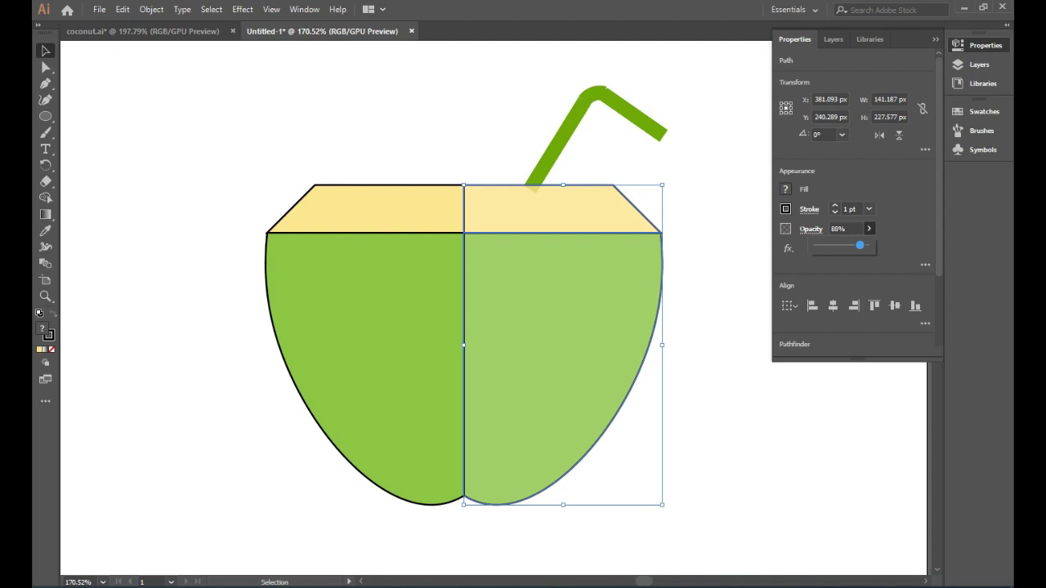
pyautogui.press('Return')
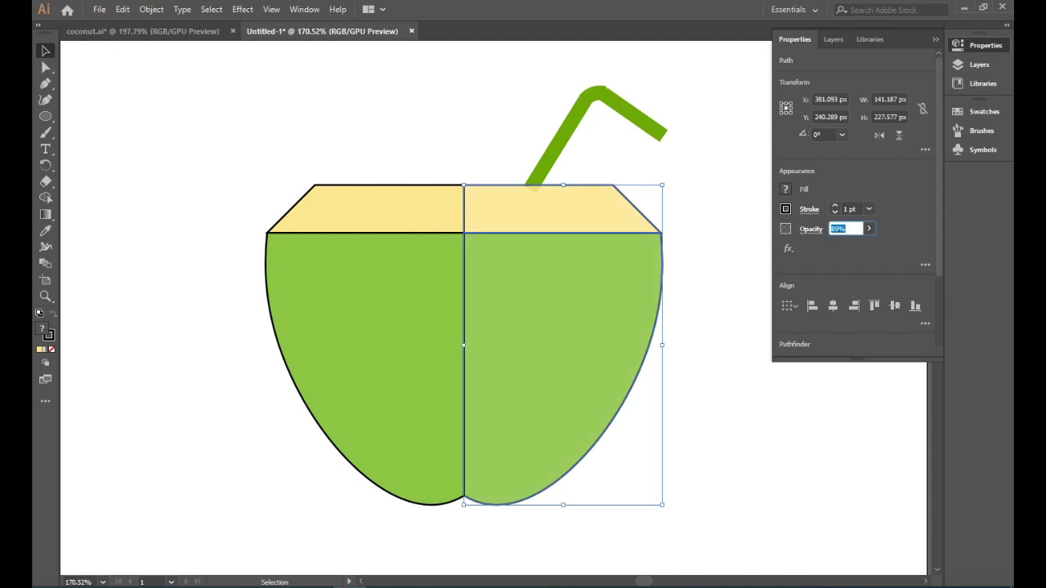
pyautogui.hotkey('ctrl', 'shift', 'a')
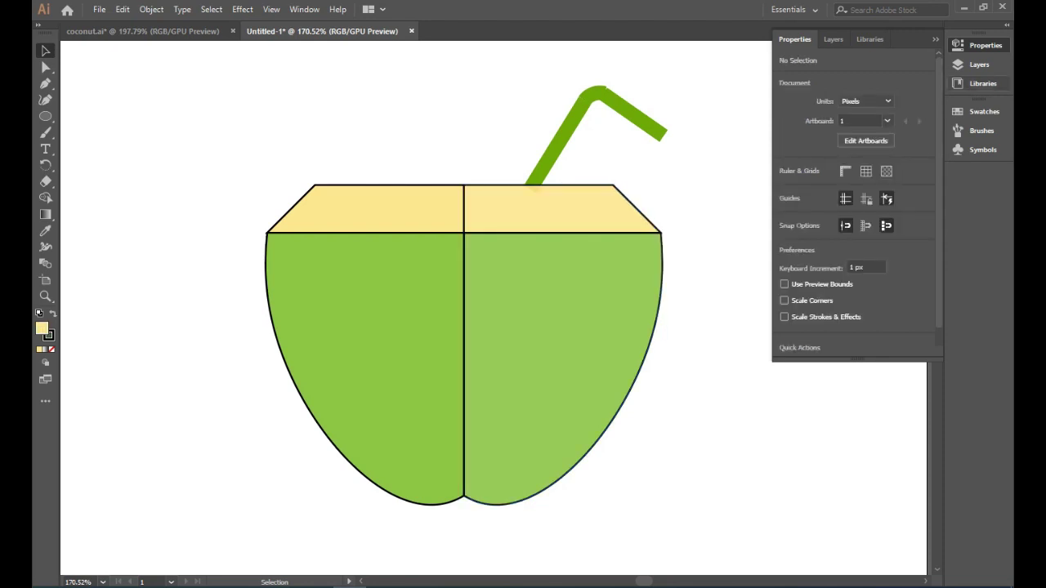
pyautogui.click(985, 45)
# Step: Zoom out slightly, select all coconut and straw shapes, and reduce their outline weight
pyautogui.press('z')
pyautogui.moveTo(678, 305); pyautogui.dragTo(642, 306)
pyautogui.press('v')
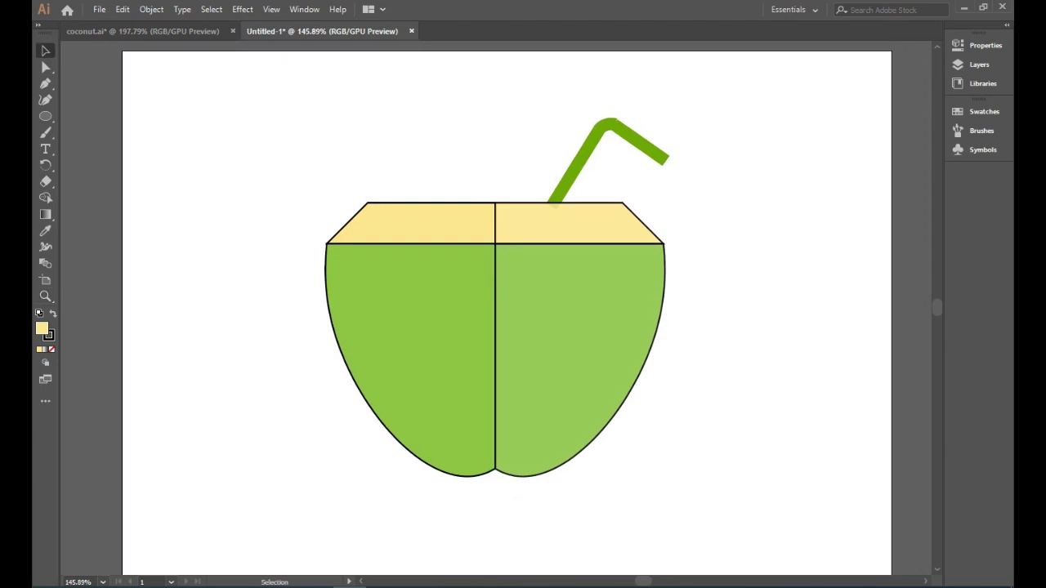
pyautogui.moveTo(217, 73); pyautogui.dragTo(788, 540)
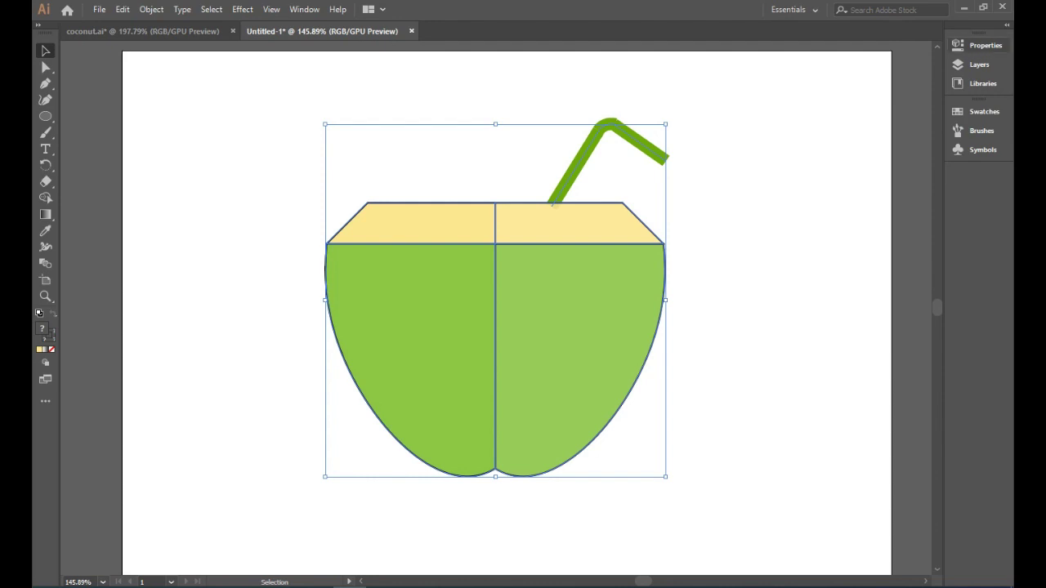
pyautogui.click(981, 45)
pyautogui.click(834, 213)
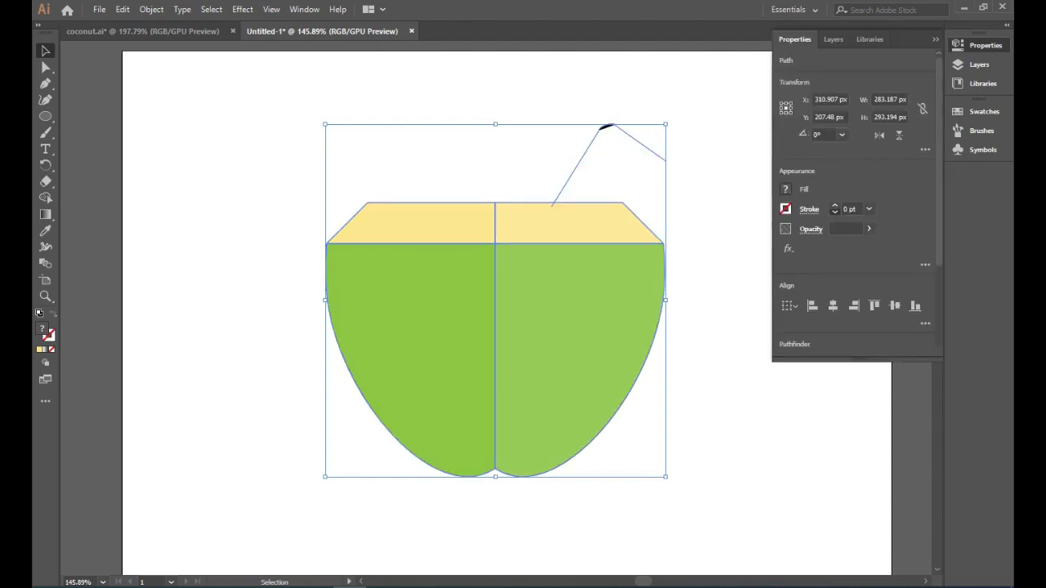
pyautogui.hotkey('ctrl', 'shift', 'a')
# Step: Experiment with outlines on all paths, then undo back to the green straw
pyautogui.press('a')
pyautogui.hotkey('ctrl', 'a')
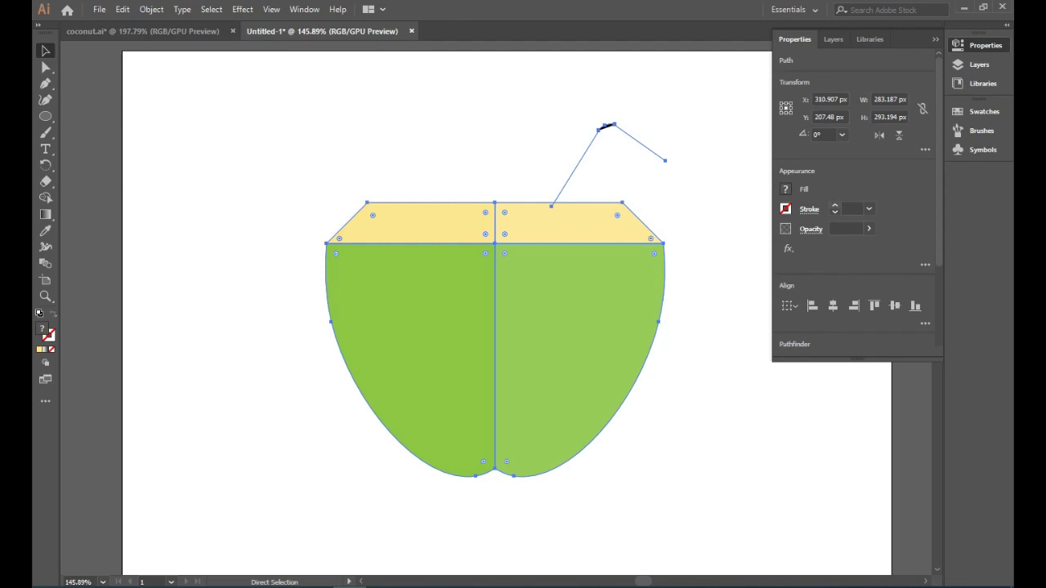
pyautogui.hotkey('ctrl', 'z')
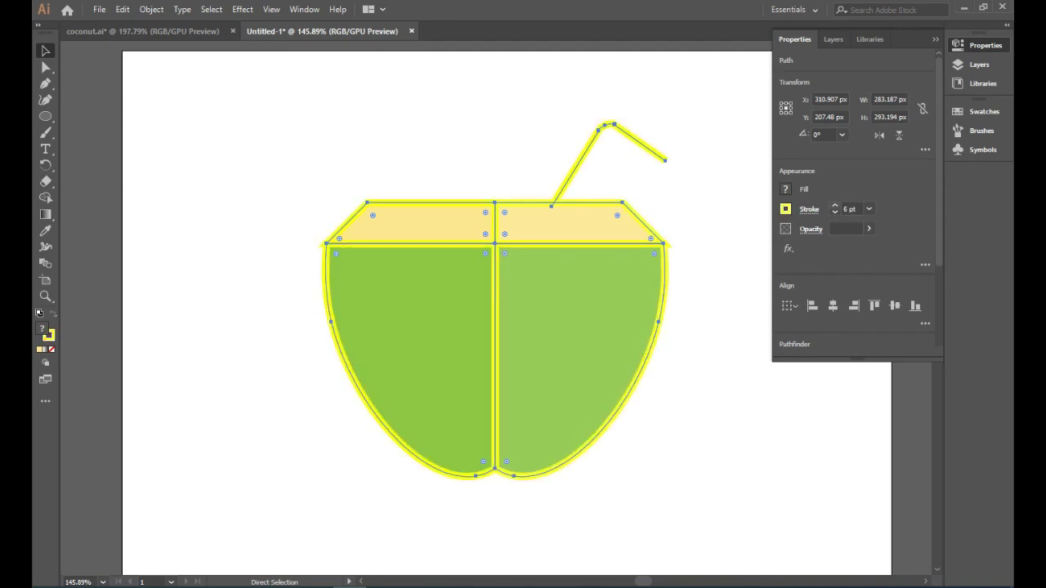
pyautogui.press('v')
pyautogui.hotkey('ctrl', 'shift', 'a')
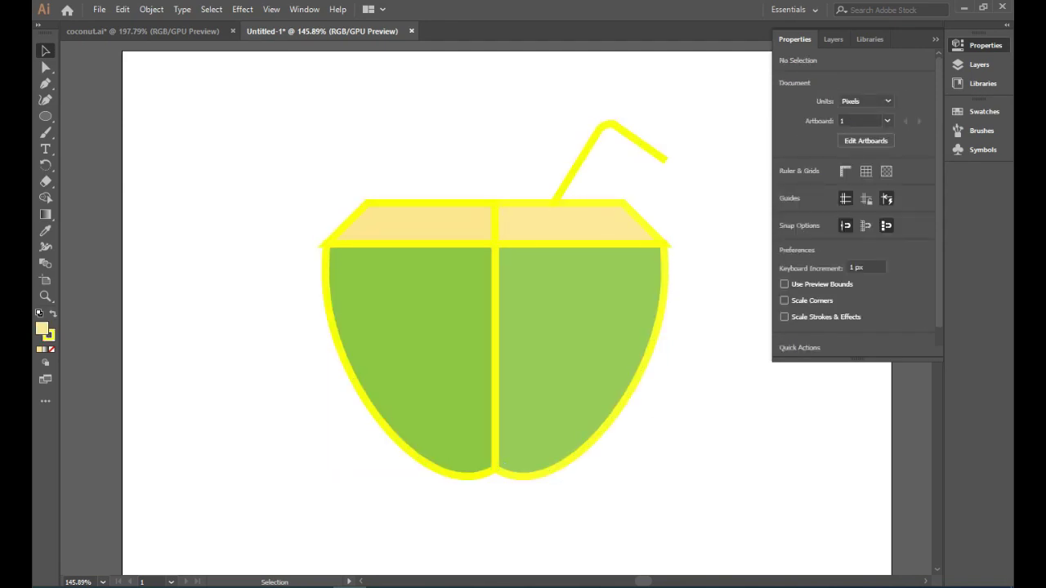
pyautogui.hotkey('ctrl', 'z')
pyautogui.hotkey('ctrl', 'z')
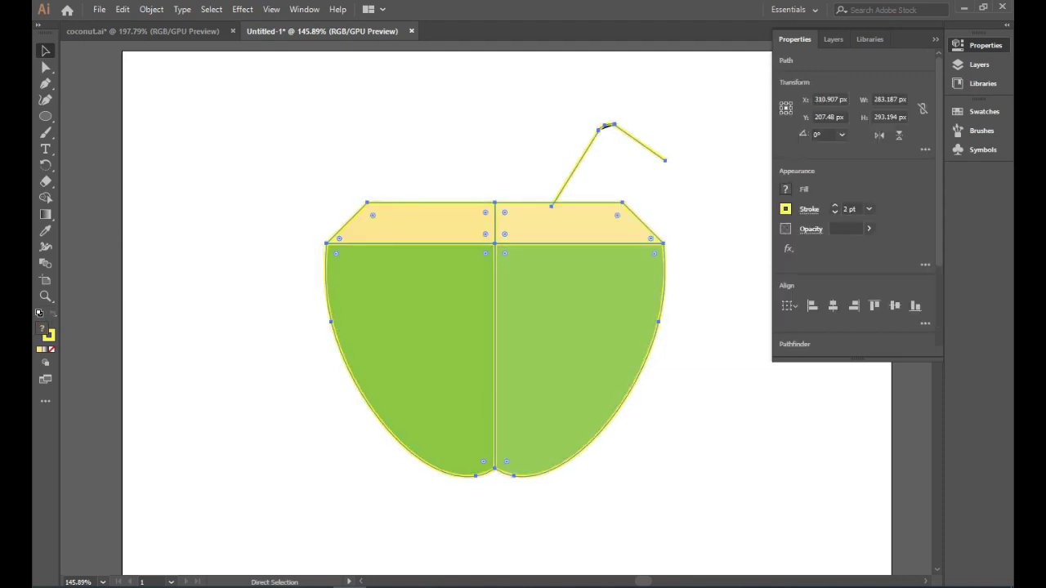
pyautogui.hotkey('ctrl', 'z')
pyautogui.hotkey('ctrl', 'shift', 'a')
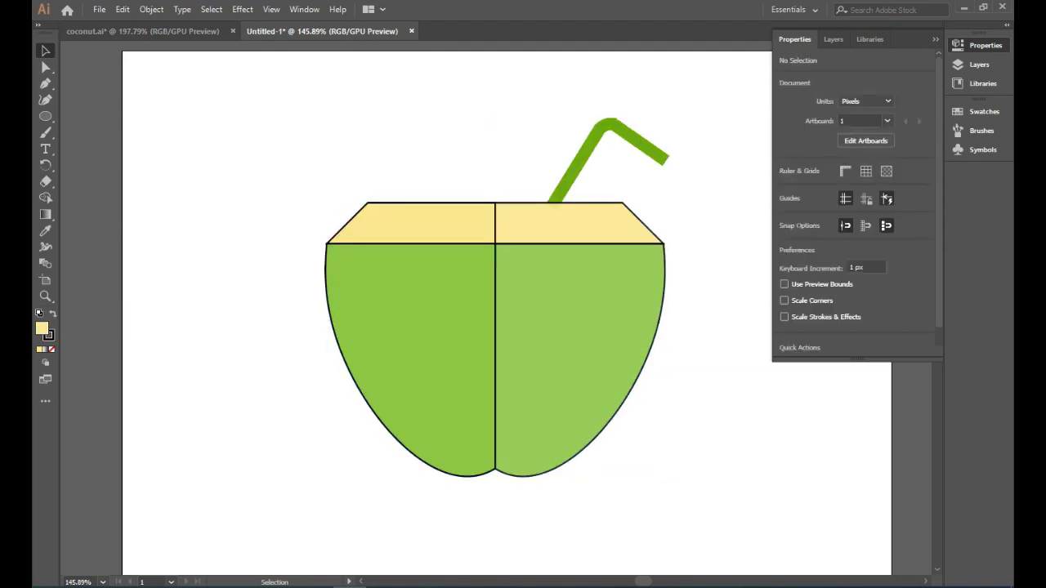
# Step: Select only the coconut pieces and lower their stroke weight to 0 pt
pyautogui.hotkey('ctrl', 'a')
pyautogui.moveTo(218, 232)
pyautogui.mouseDown()
pyautogui.moveTo(694, 441)
pyautogui.moveTo(699, 455)
pyautogui.mouseUp()
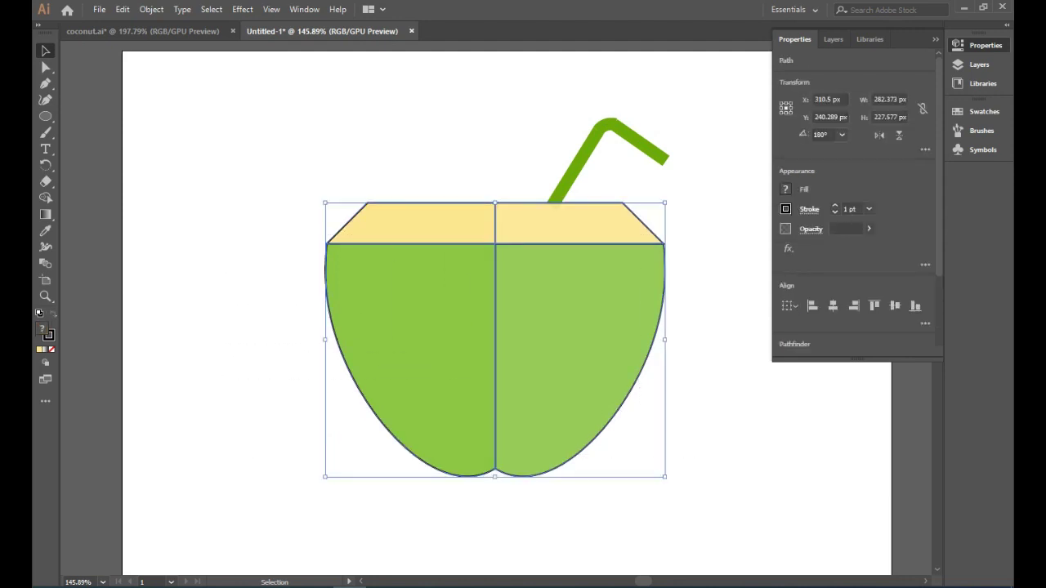
pyautogui.click(834, 213)
pyautogui.click(834, 212)
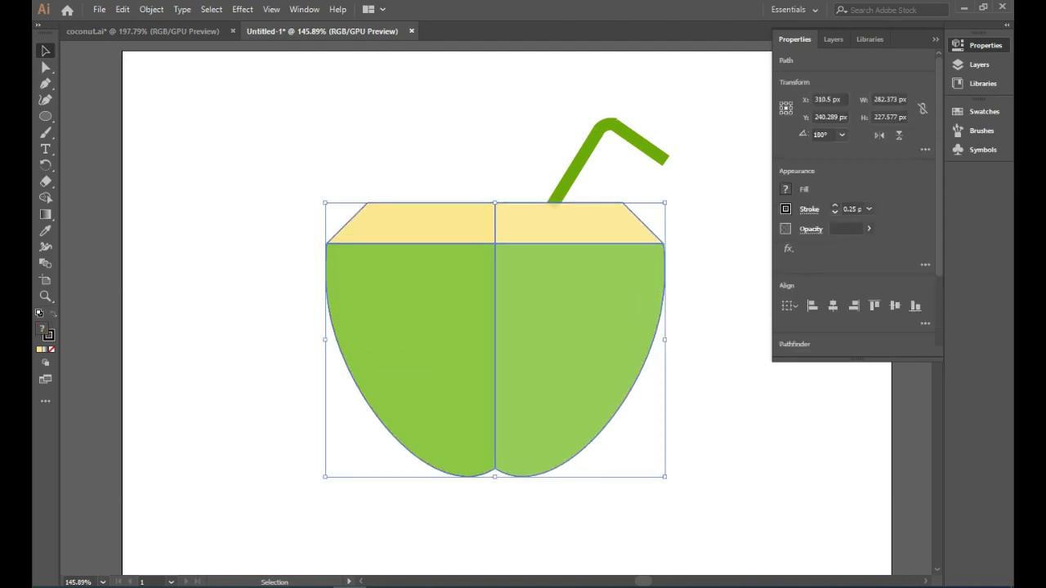
pyautogui.click(834, 213)
pyautogui.hotkey('ctrl', 'shift', 'a')
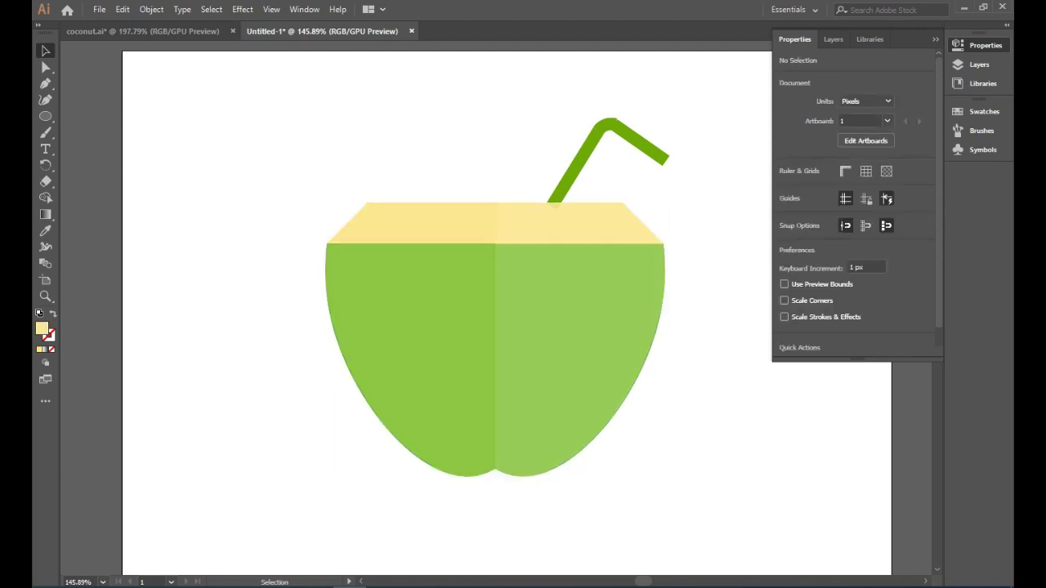
# Step: Draw a wide, flat 446 px ellipse centred beneath the coconut with the Ellipse Tool
pyautogui.scroll(1, 506, 310)
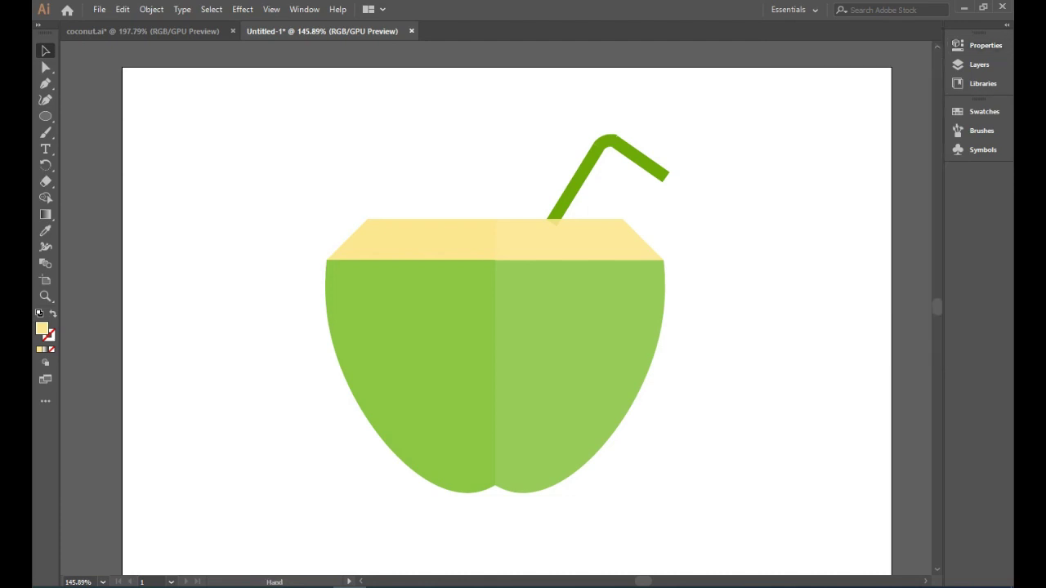
pyautogui.moveTo(507, 310); pyautogui.dragTo(506, 228)
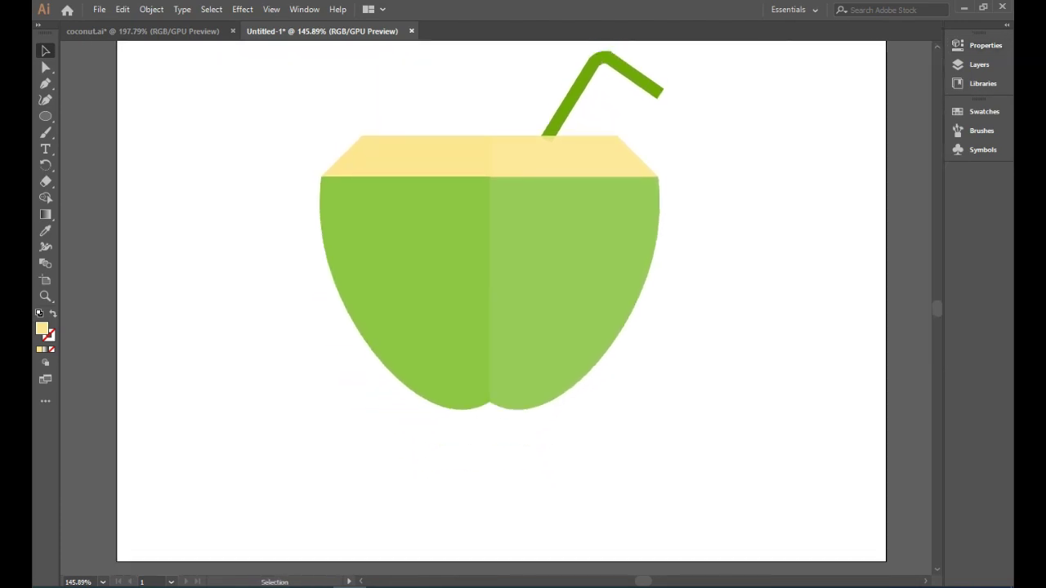
pyautogui.click(44, 116)
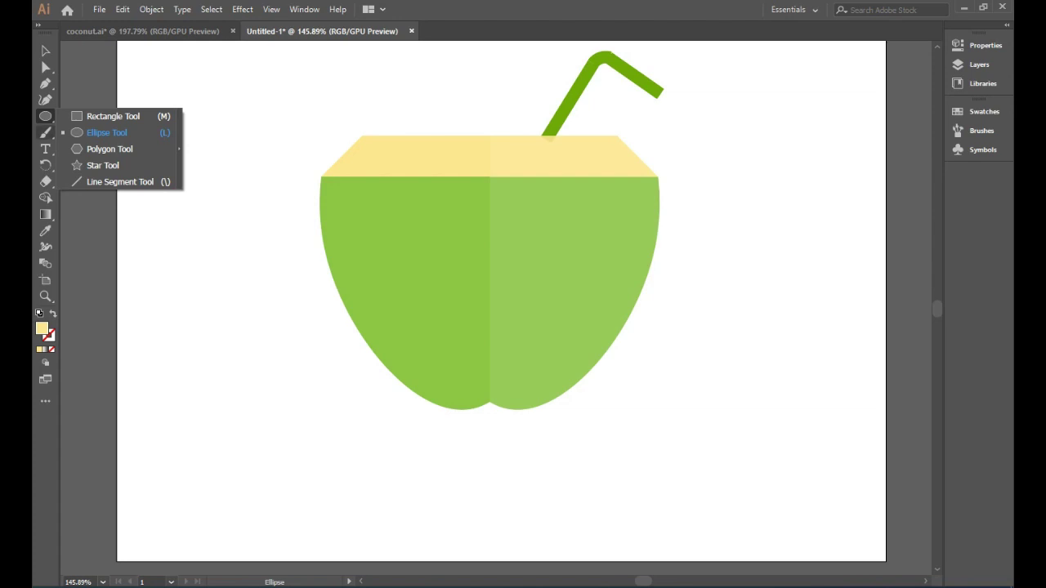
pyautogui.click(106, 133)
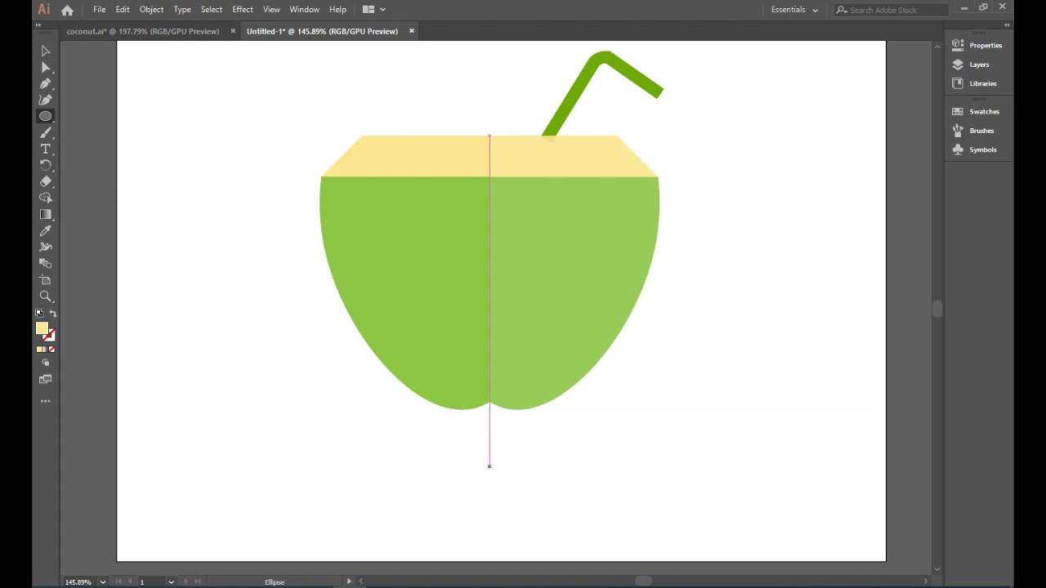
pyautogui.moveTo(489, 466); pyautogui.dragTo(744, 499)
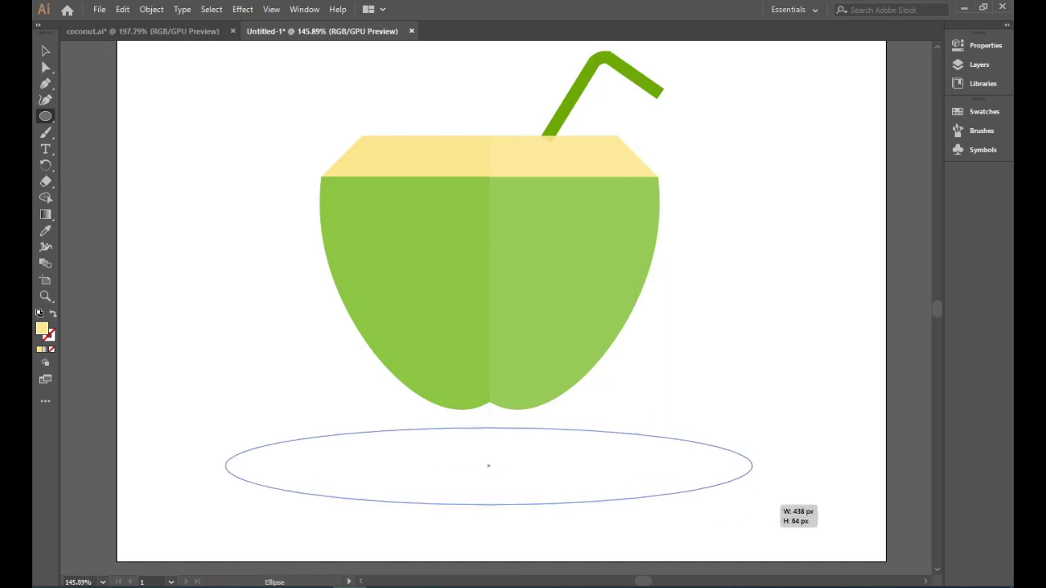
pyautogui.moveTo(744, 498)
pyautogui.mouseDown()
pyautogui.moveTo(756, 537)
pyautogui.moveTo(757, 519)
pyautogui.mouseUp()
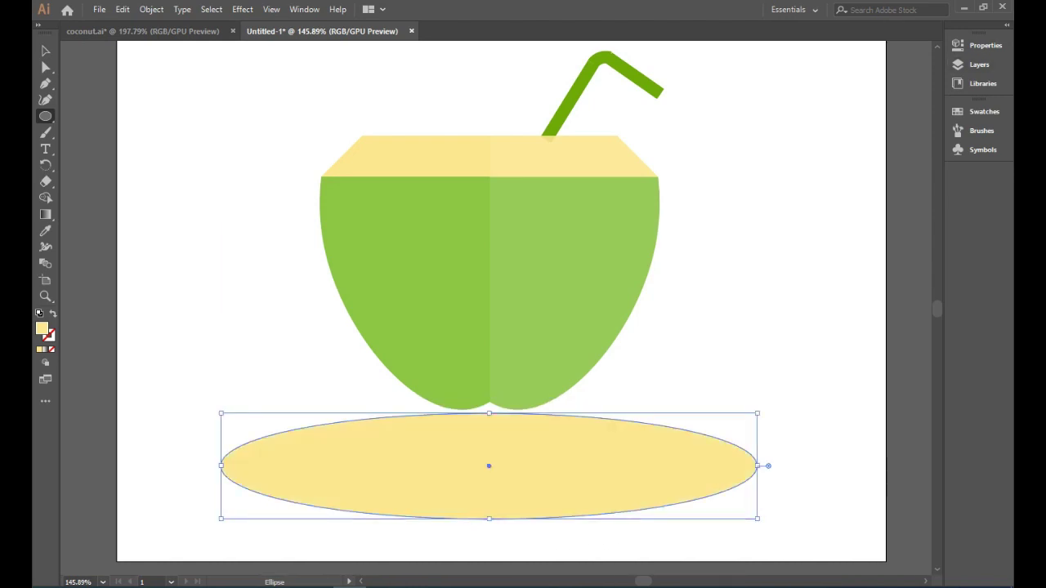
# Step: Give the ellipse a reversed radial gradient, dark centre to white, squashed to 20.2% aspect
pyautogui.doubleClick(45, 214)
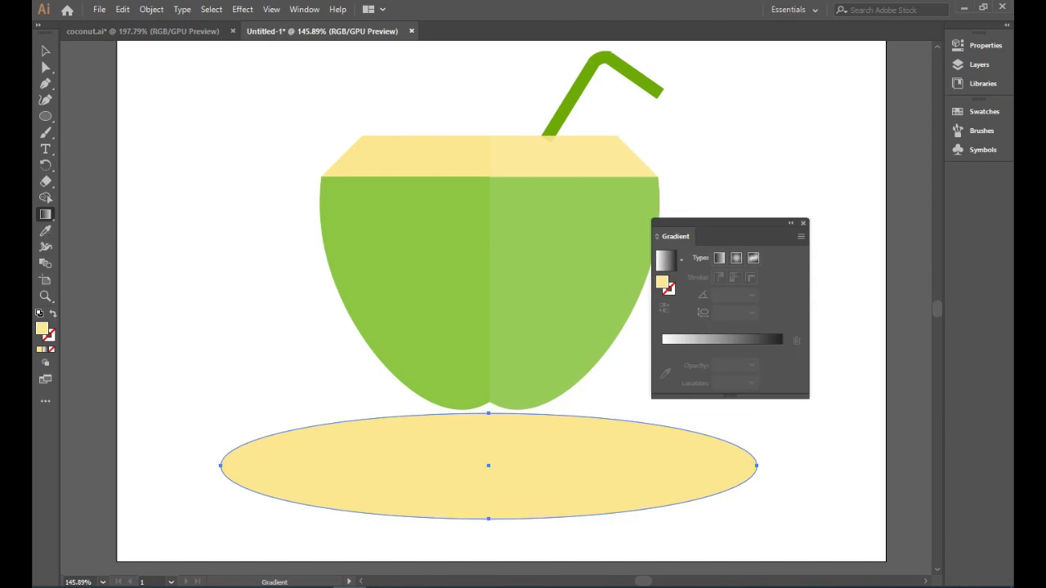
pyautogui.click(686, 340)
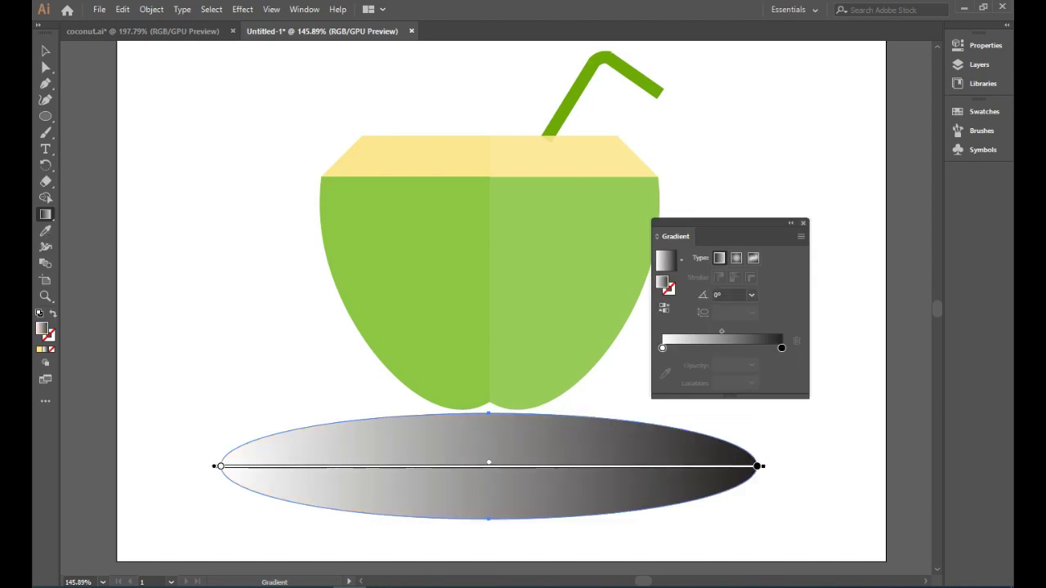
pyautogui.click(735, 257)
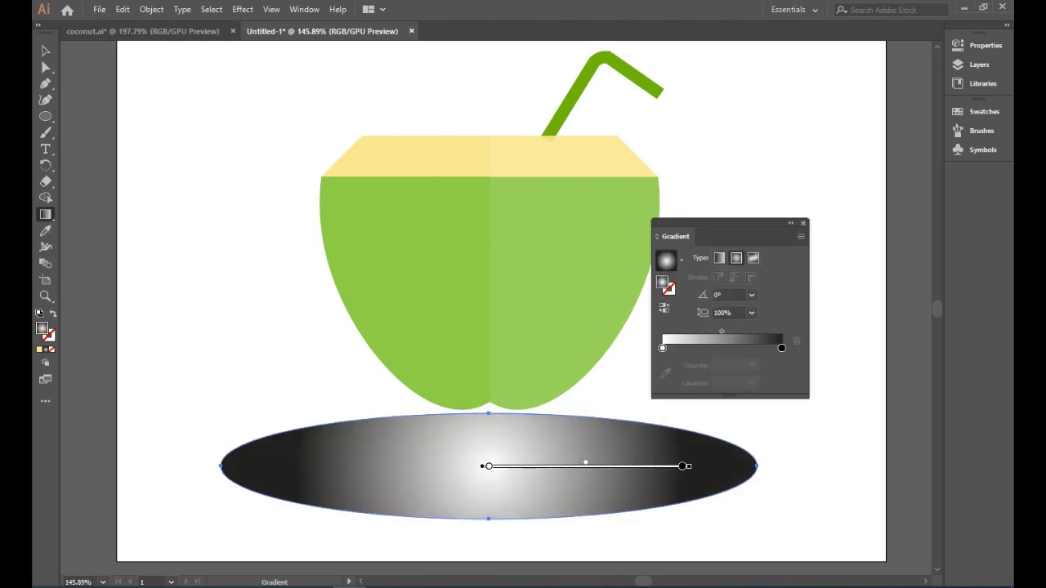
pyautogui.moveTo(721, 331)
pyautogui.mouseDown()
pyautogui.moveTo(766, 331)
pyautogui.moveTo(709, 331)
pyautogui.mouseUp()
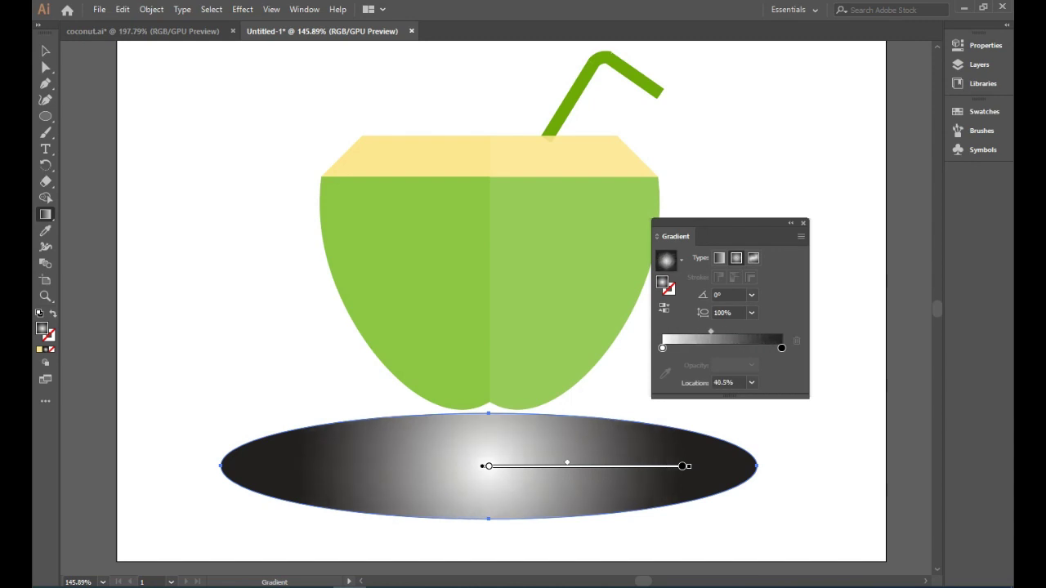
pyautogui.click(663, 308)
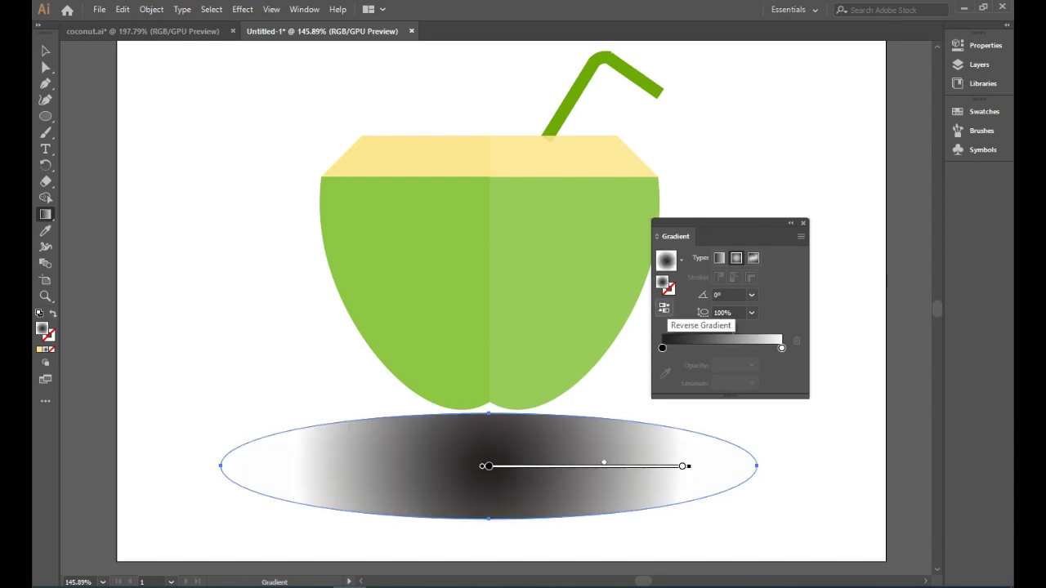
pyautogui.moveTo(585, 466)
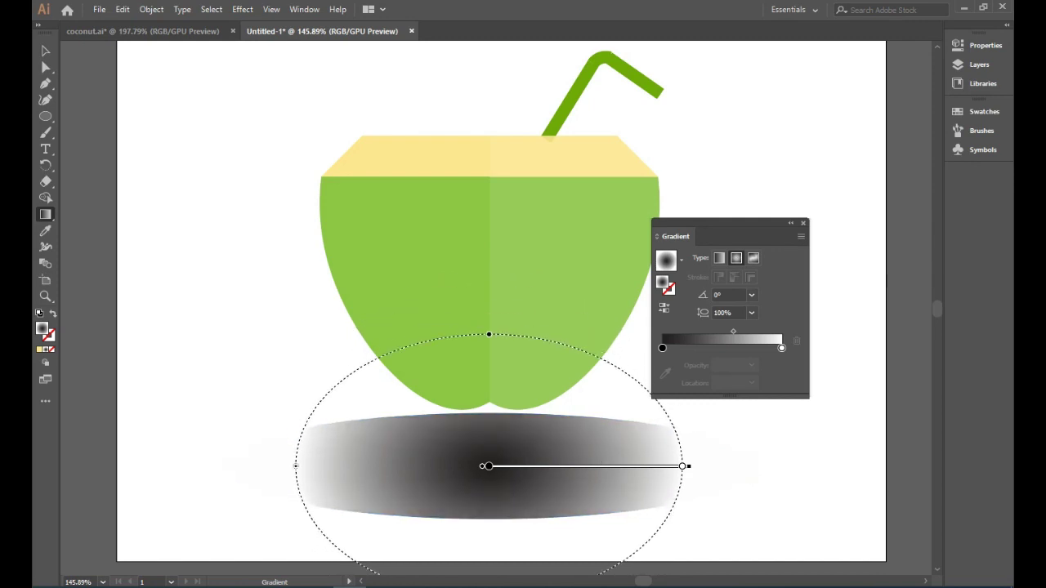
pyautogui.moveTo(489, 335); pyautogui.dragTo(488, 425)
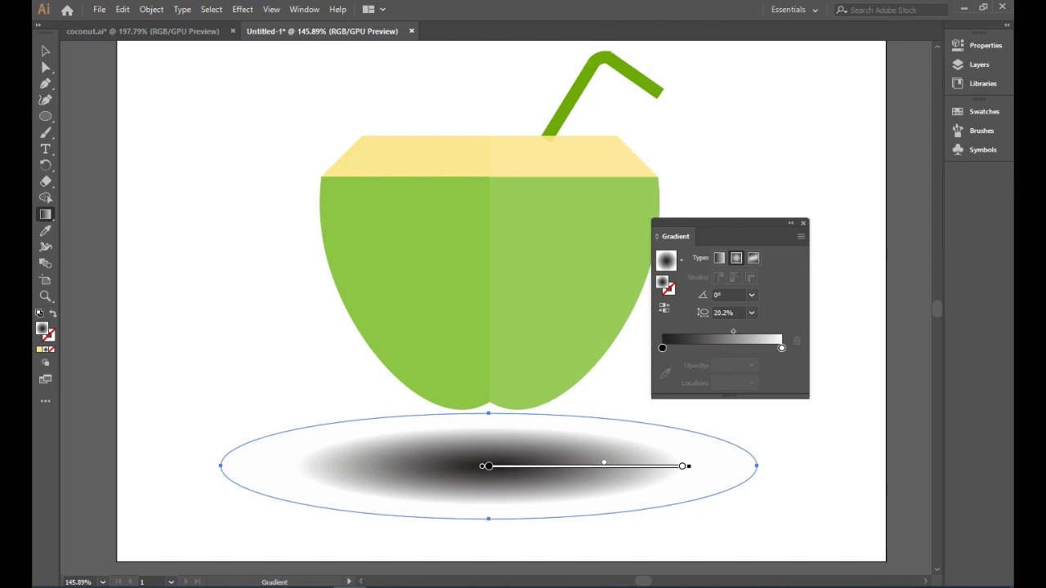
pyautogui.click(751, 313)
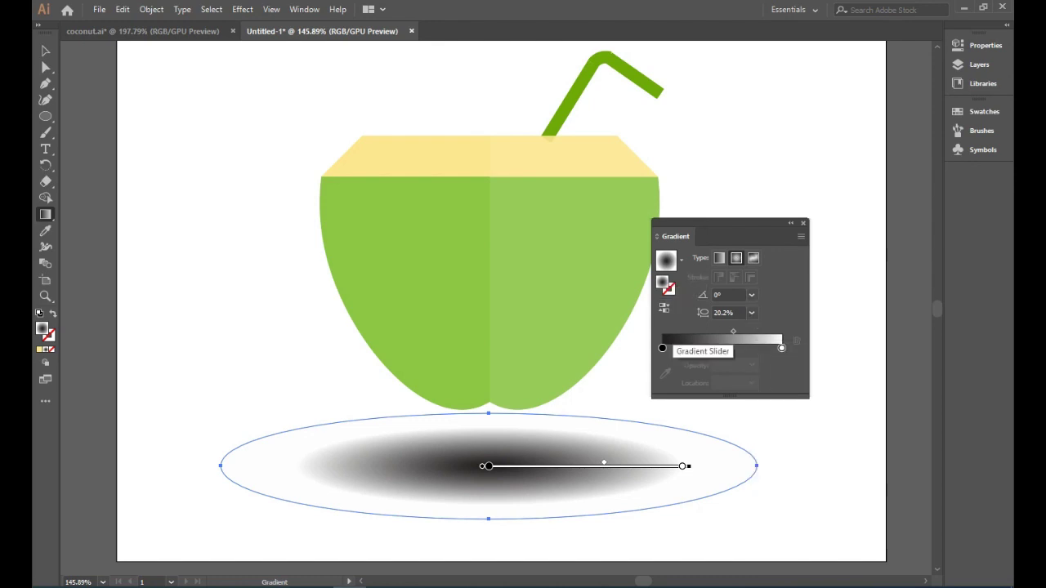
# Step: Set the dark gradient stop to grey 515050 and flatten the gradient to about 40% aspect
pyautogui.doubleClick(663, 348)
pyautogui.doubleClick(632, 401)
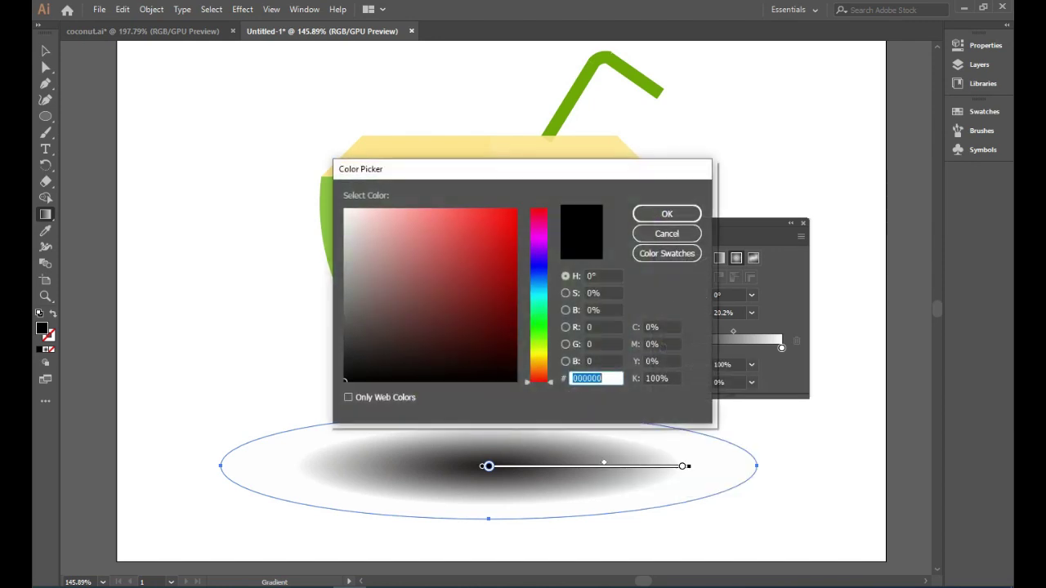
pyautogui.click(344, 327)
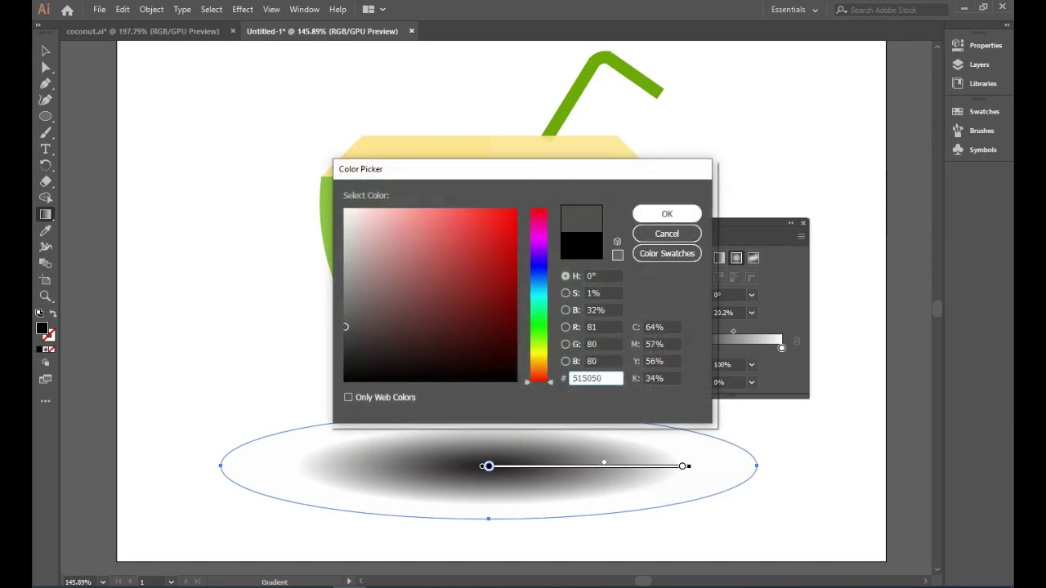
pyautogui.click(666, 213)
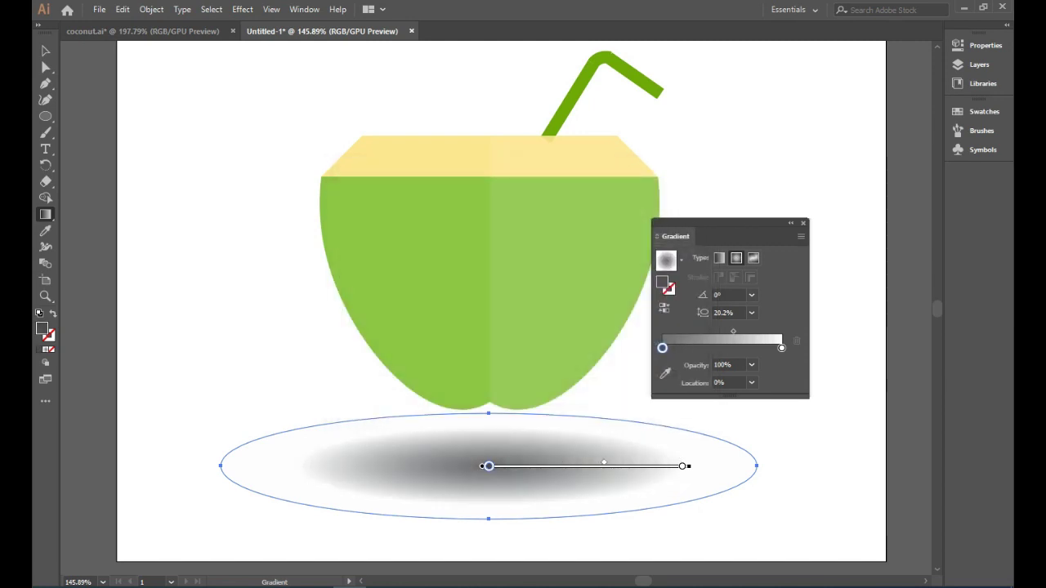
pyautogui.click(751, 312)
pyautogui.click(768, 402)
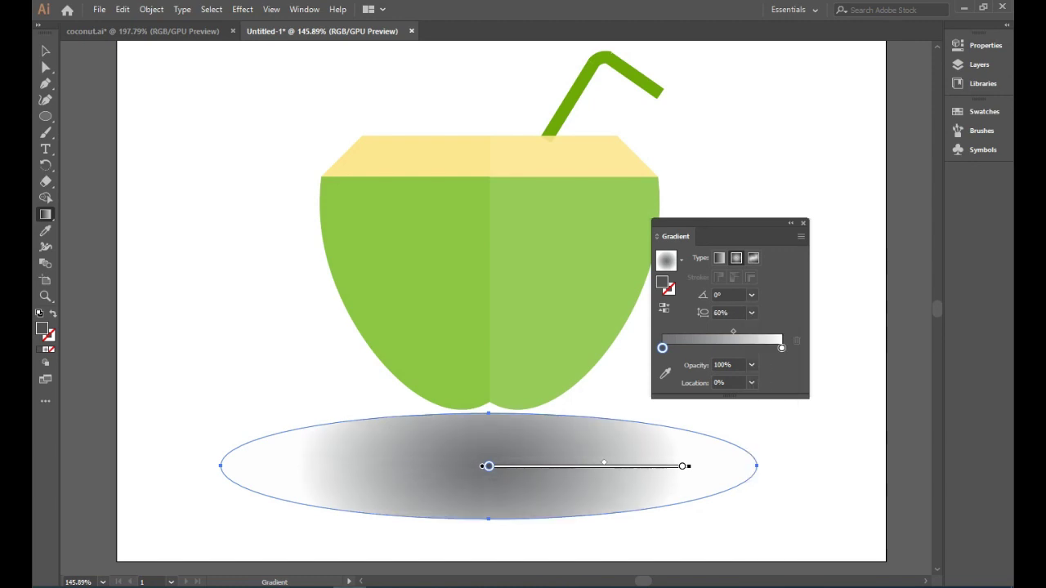
pyautogui.click(751, 312)
pyautogui.click(769, 386)
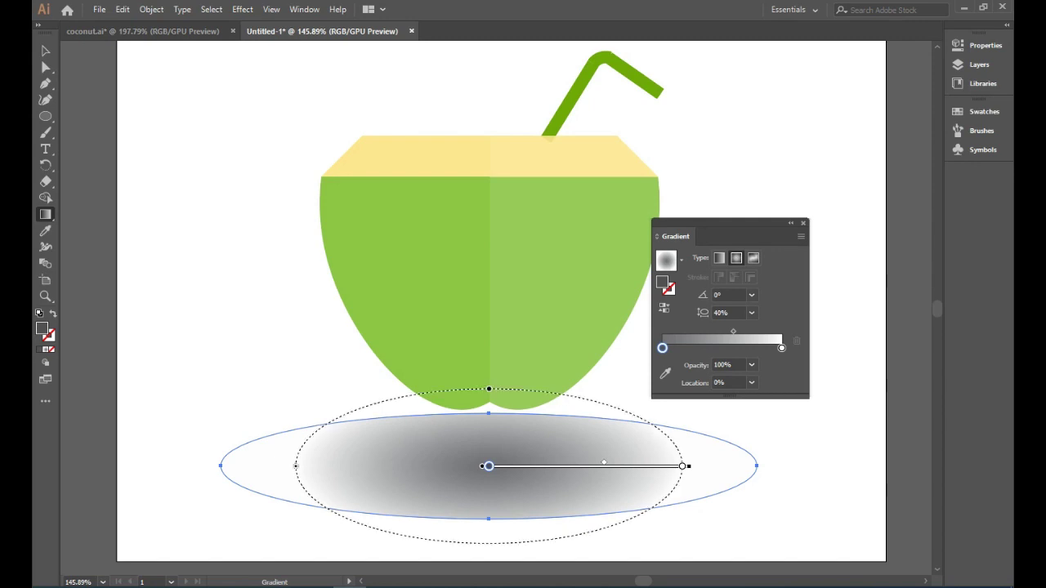
pyautogui.moveTo(488, 389); pyautogui.dragTo(489, 419)
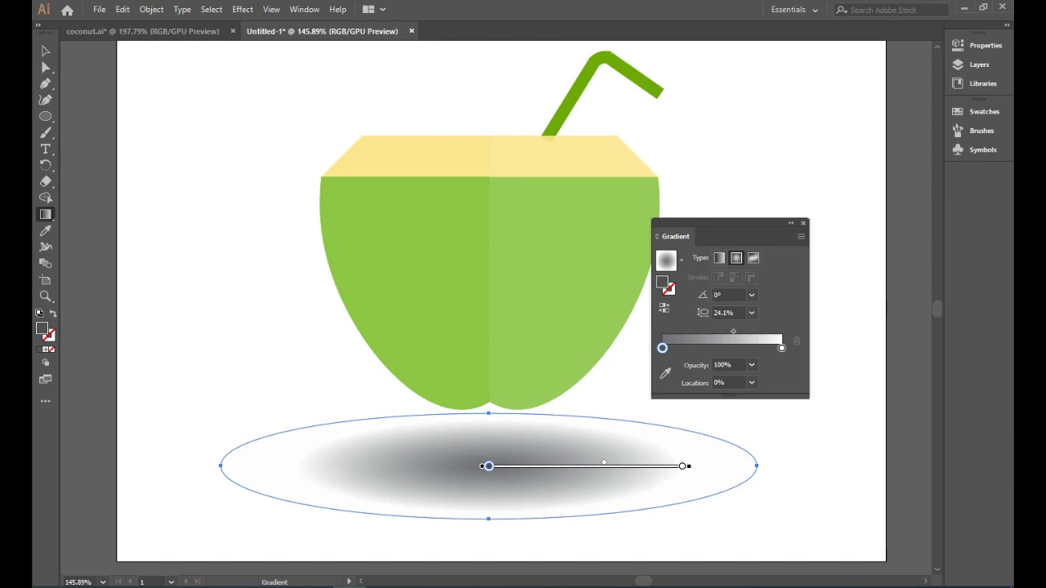
# Step: Lower the dark stop's opacity to 50% and set the gradient aspect ratio to 30%
pyautogui.click(751, 364)
pyautogui.click(763, 483)
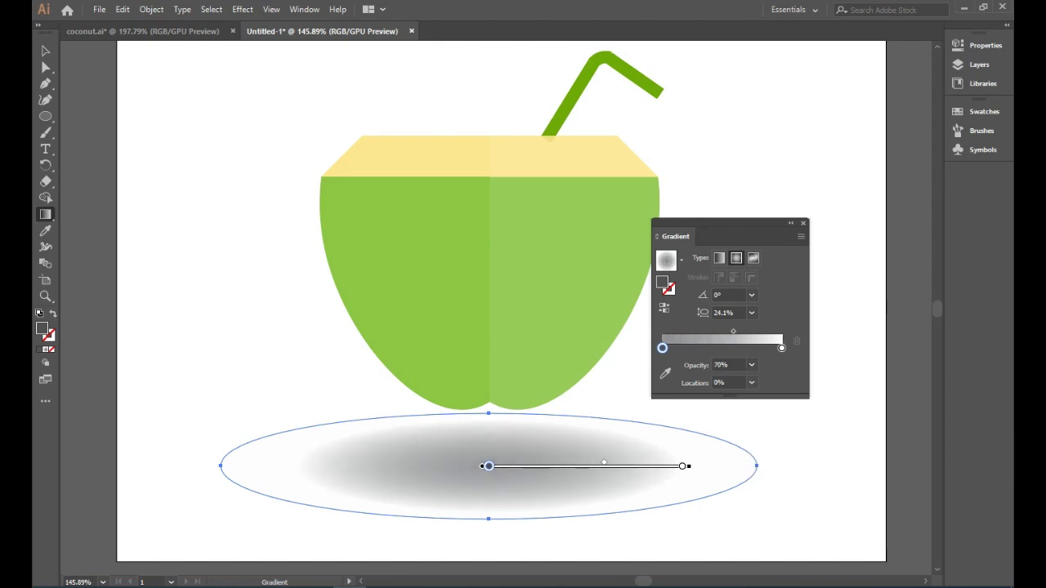
pyautogui.click(751, 364)
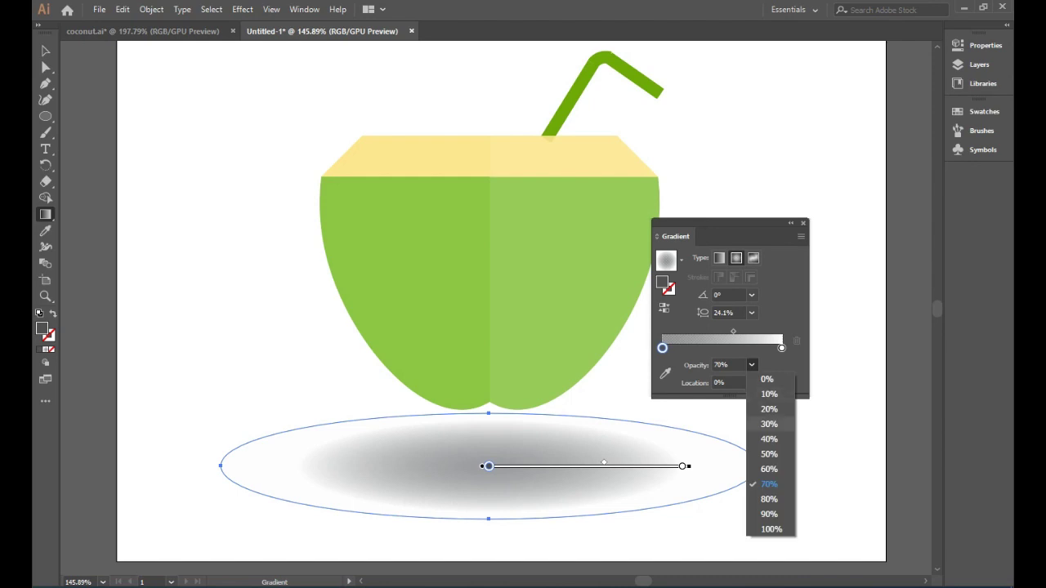
pyautogui.click(763, 453)
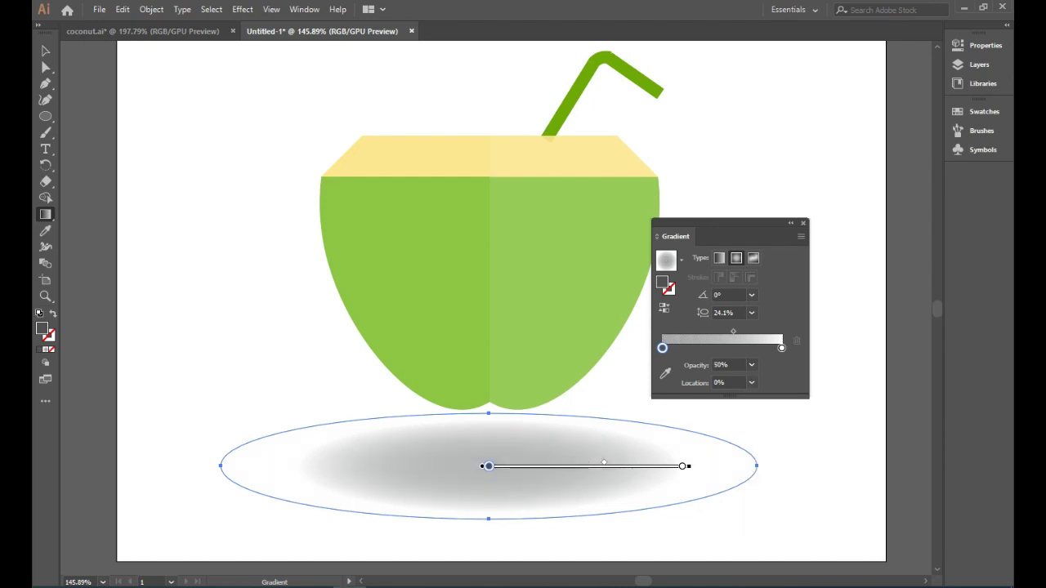
pyautogui.click(751, 312)
pyautogui.click(769, 372)
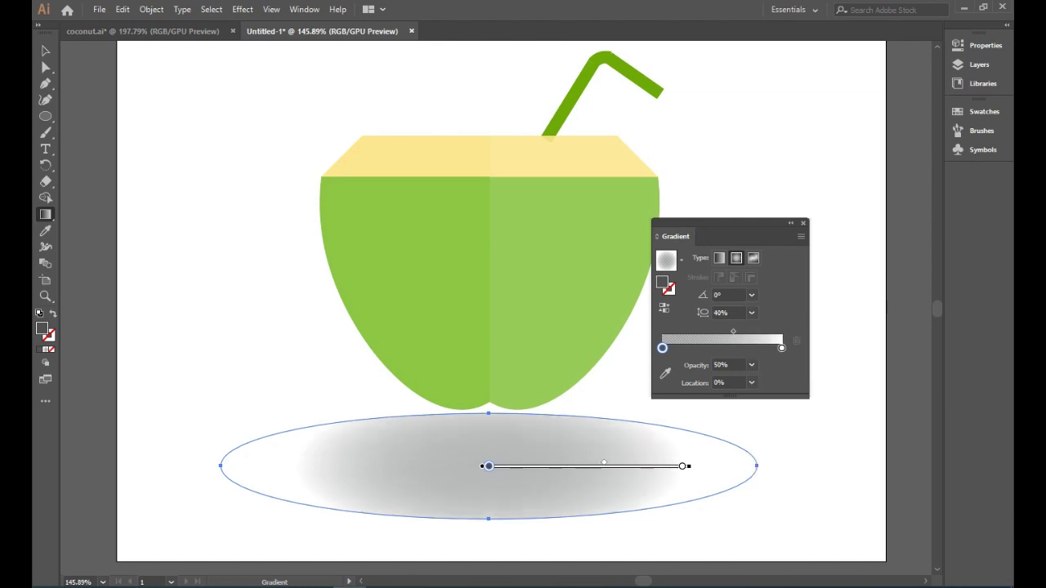
pyautogui.click(751, 312)
pyautogui.click(769, 361)
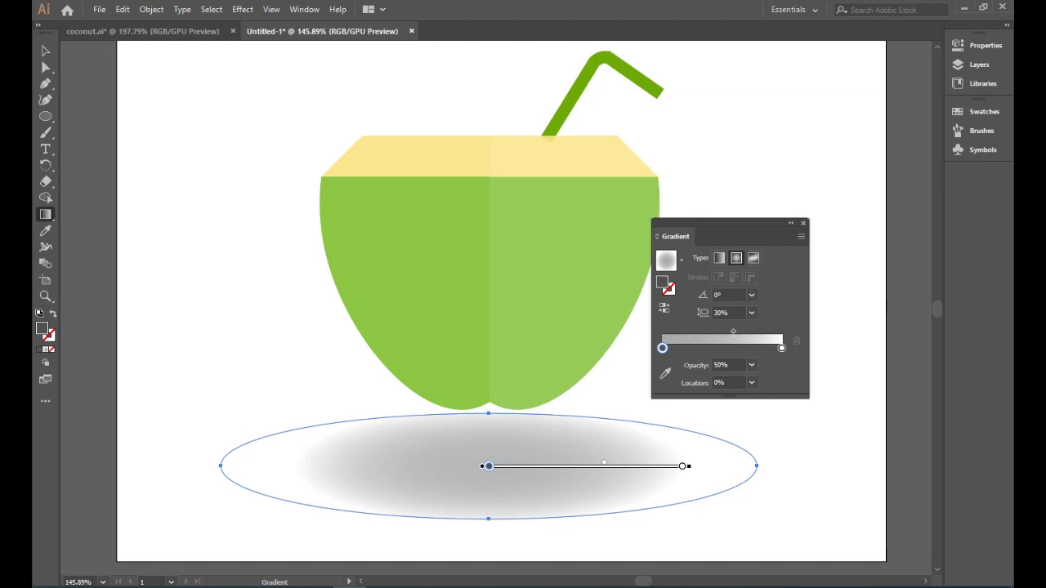
pyautogui.hotkey('ctrl', 'F9')
pyautogui.press('v')
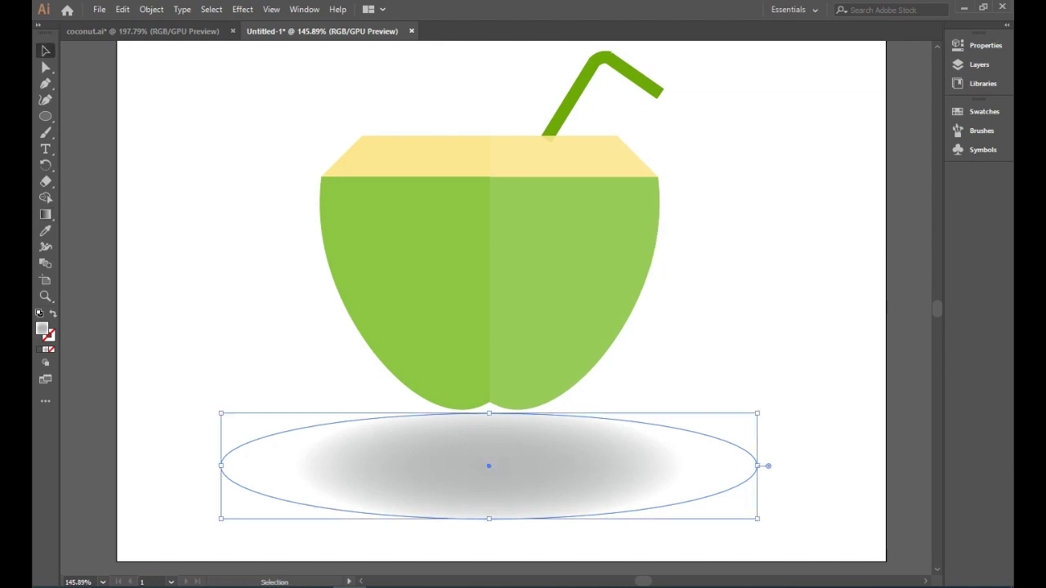
pyautogui.moveTo(488, 466); pyautogui.dragTo(488, 451)
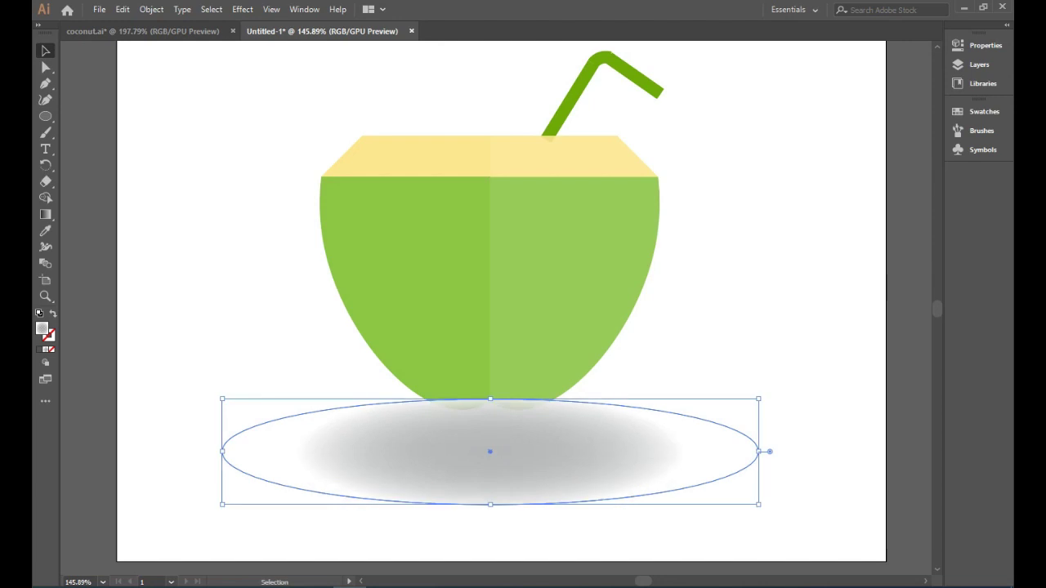
pyautogui.hotkey('ctrl', 'shift', 'a')
pyautogui.moveTo(605, 433); pyautogui.dragTo(604, 421)
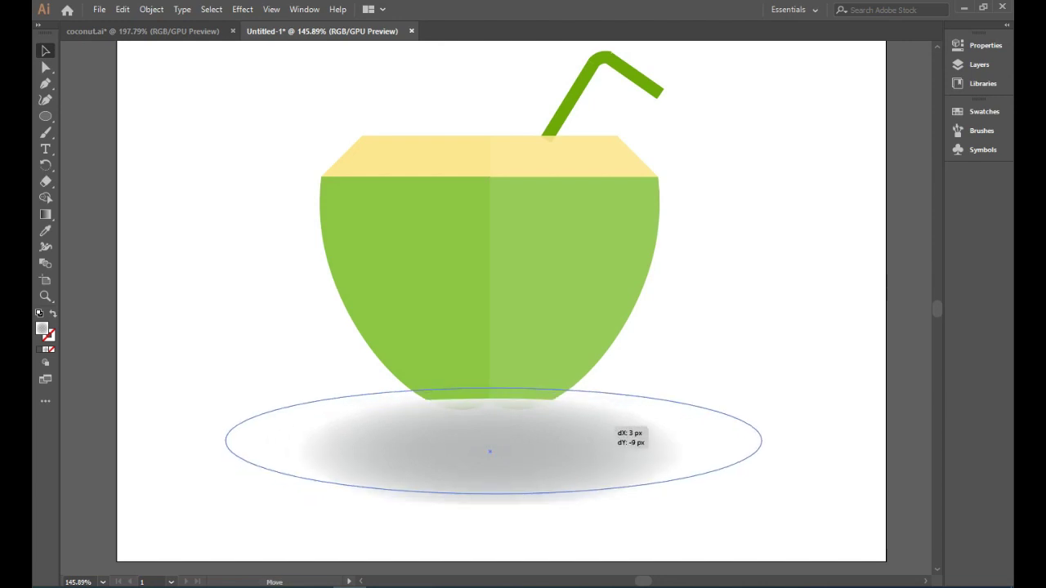
pyautogui.rightClick(593, 304)
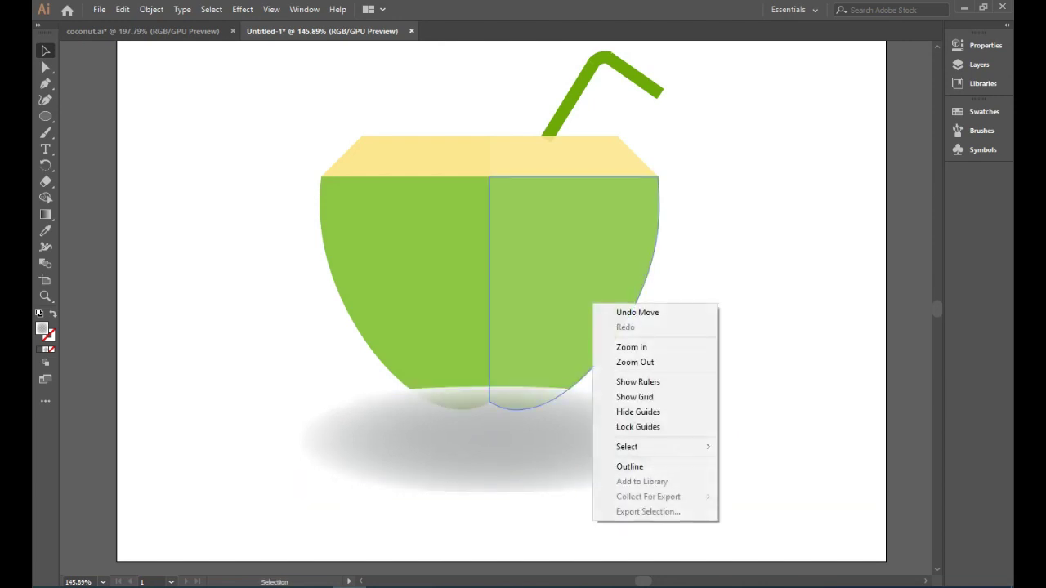
pyautogui.click(408, 286)
pyautogui.keyDown('shift'); pyautogui.click(572, 245); pyautogui.keyUp('shift')
pyautogui.rightClick(527, 95)
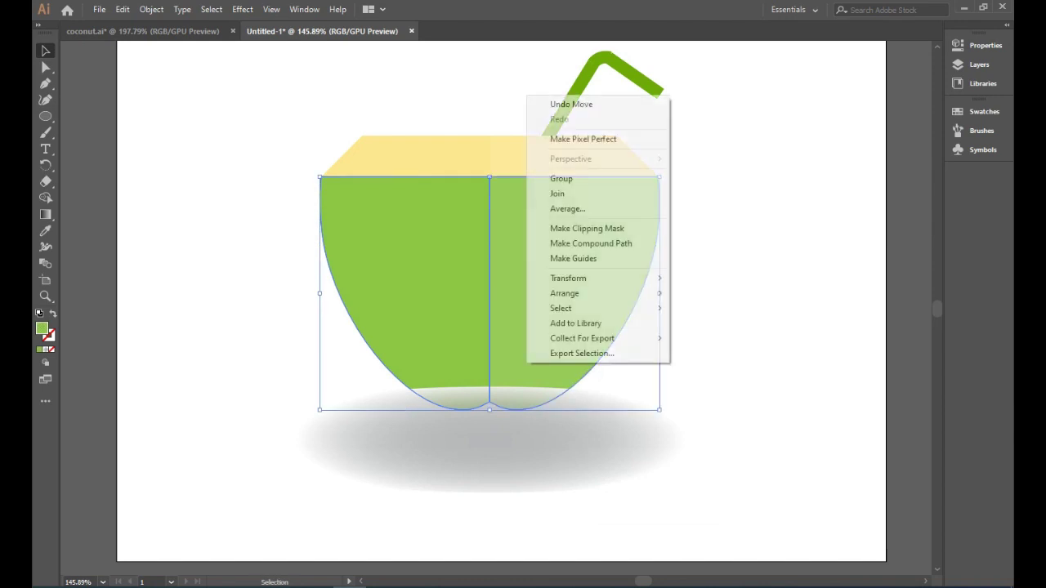
pyautogui.click(711, 291)
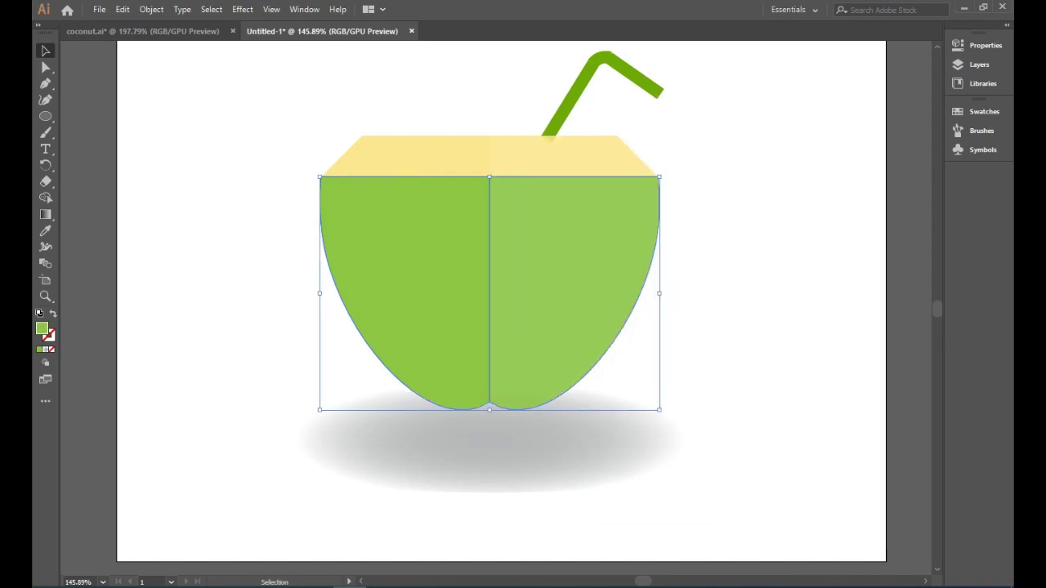
pyautogui.hotkey('ctrl', 'shift', 'a')
pyautogui.scroll(2, 490, 286)
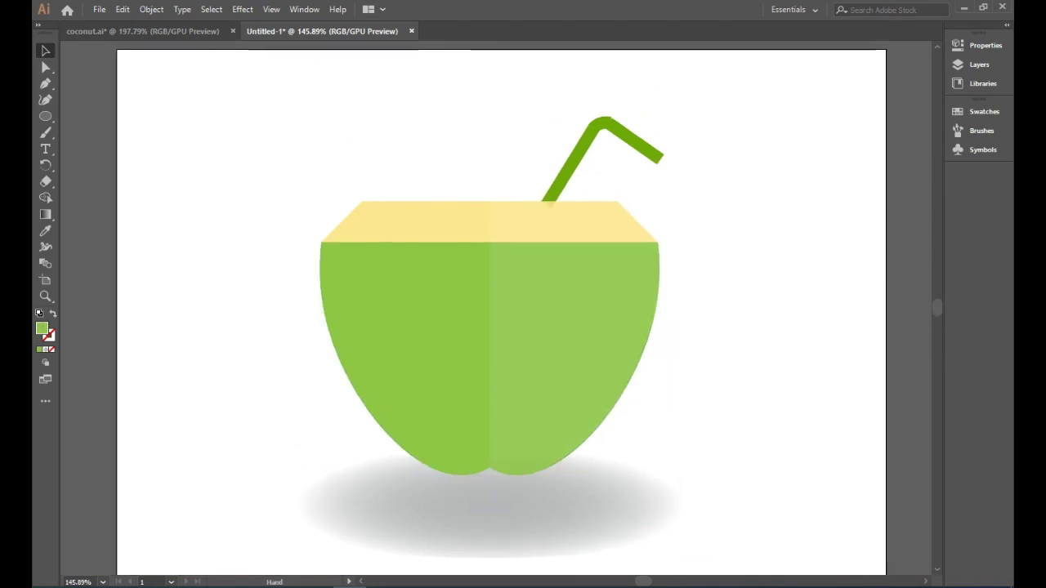
pyautogui.scroll(-1, 490, 286)
pyautogui.press('z')
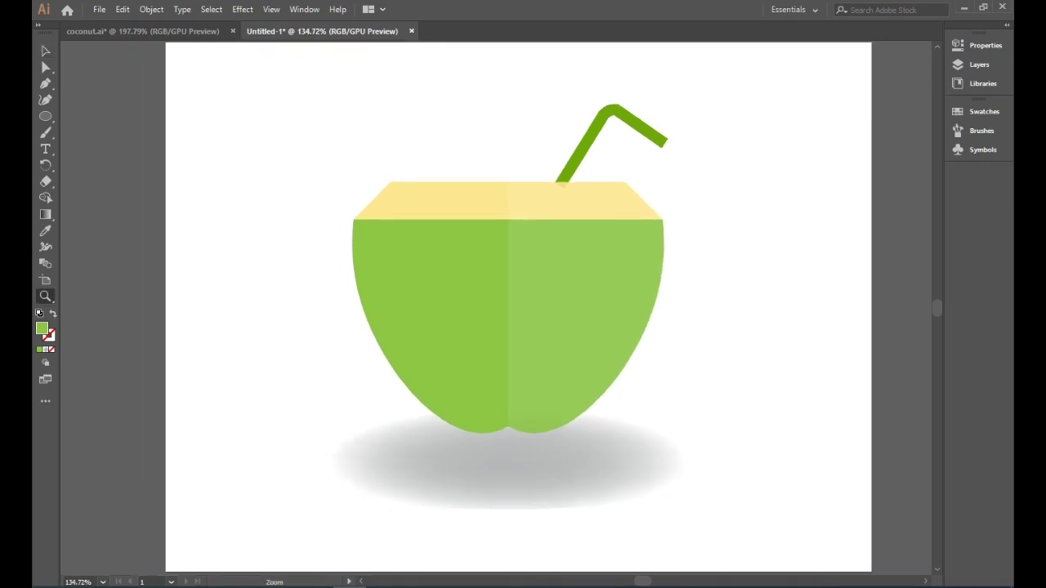
pyautogui.moveTo(729, 277); pyautogui.dragTo(687, 278)
pyautogui.moveTo(467, 423)
pyautogui.mouseDown()
pyautogui.moveTo(621, 422)
pyautogui.moveTo(498, 423)
pyautogui.mouseUp()
pyautogui.moveTo(653, 433); pyautogui.dragTo(621, 433)
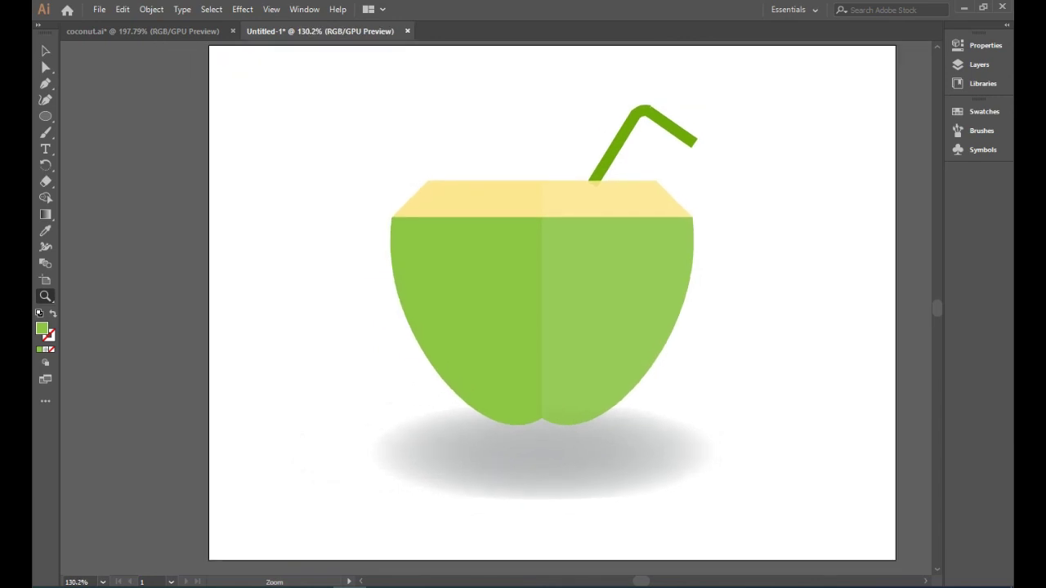
pyautogui.press('v')
pyautogui.moveTo(682, 467); pyautogui.dragTo(685, 482)
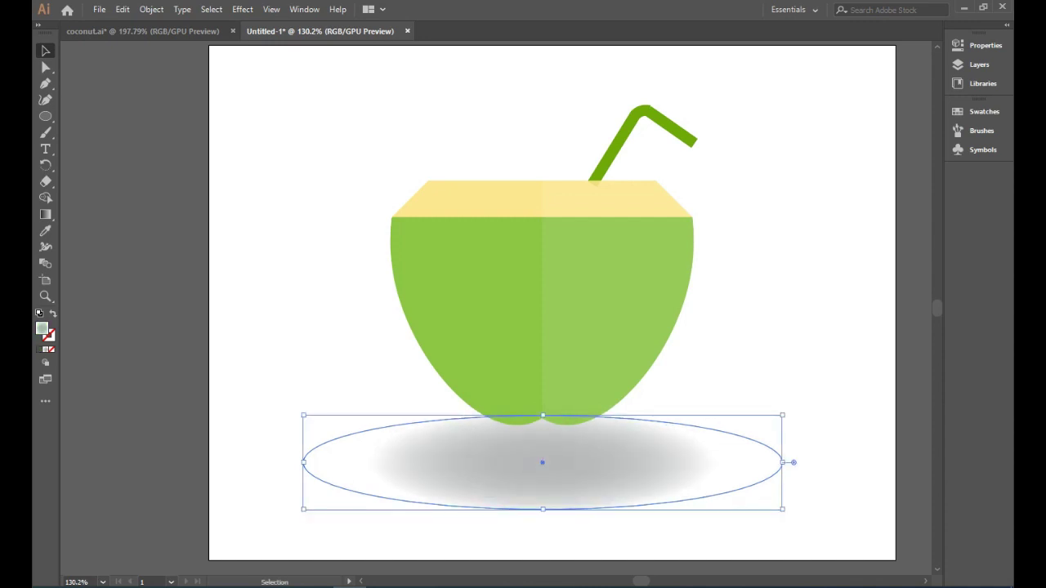
# Step: Isolate the shadow and set its dark gradient stop to 40% opacity at 20% location
pyautogui.doubleClick(684, 482)
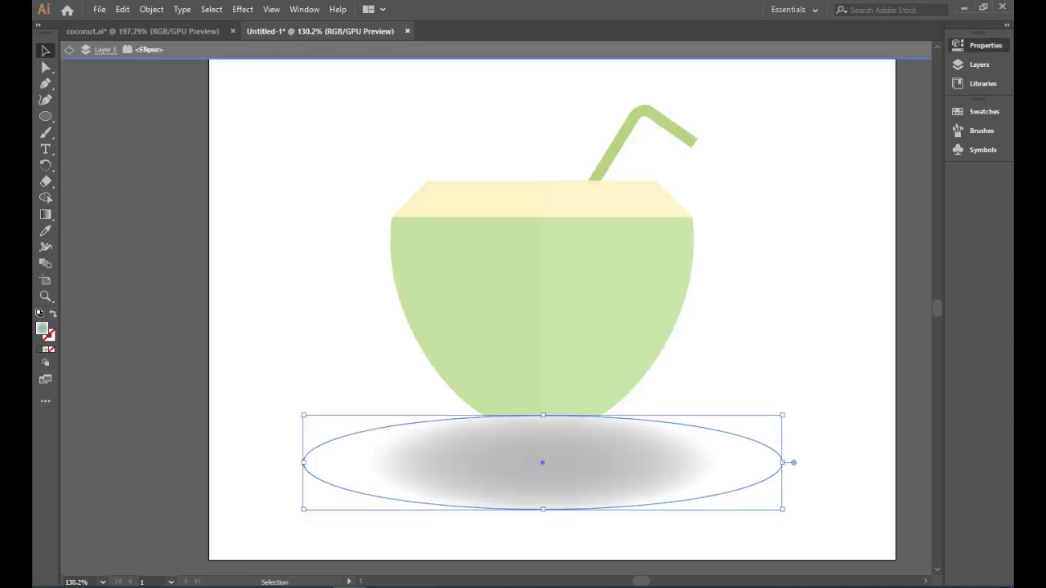
pyautogui.click(985, 45)
pyautogui.click(925, 342)
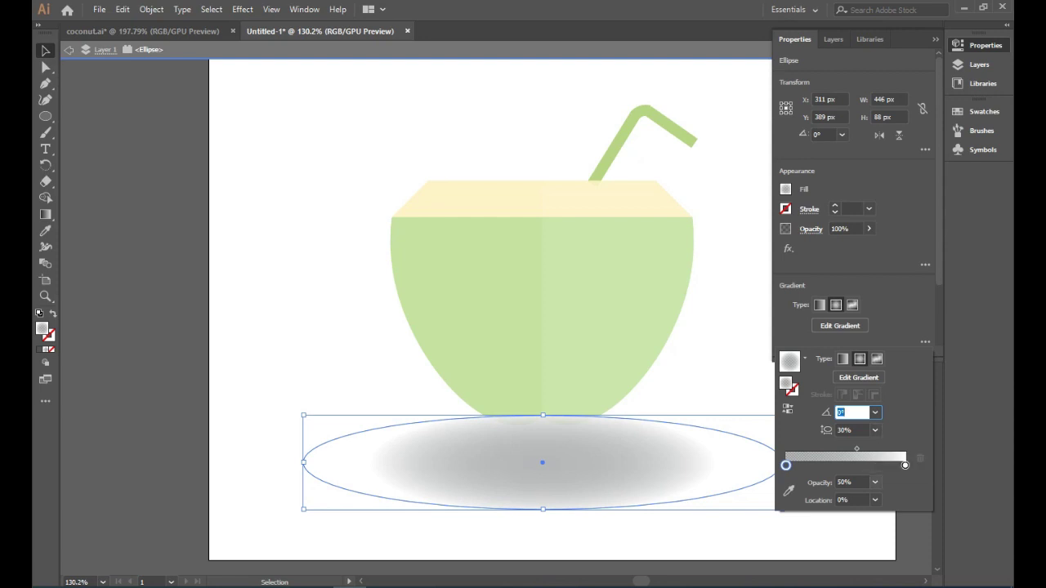
pyautogui.click(874, 482)
pyautogui.click(892, 378)
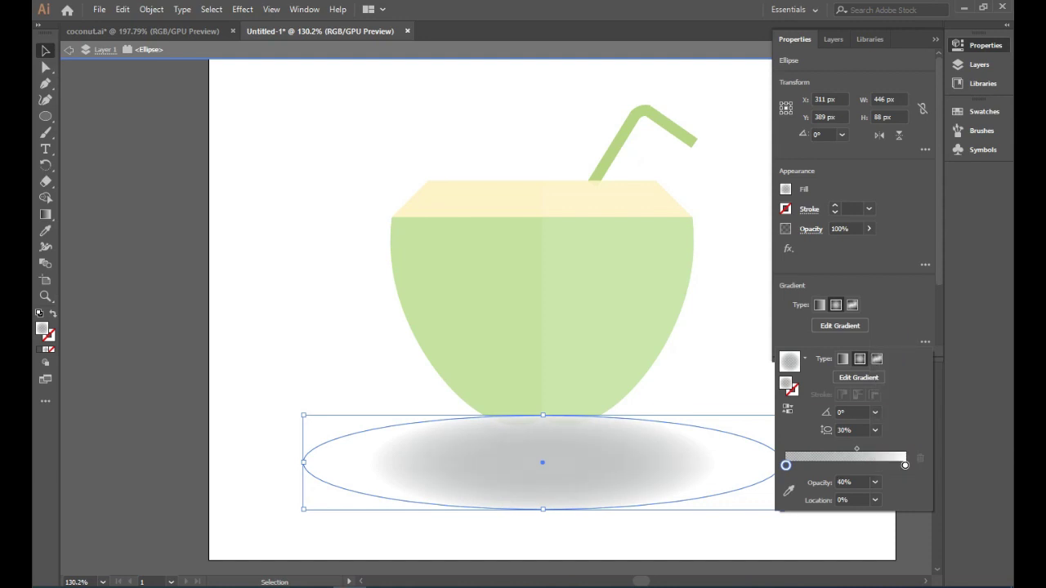
pyautogui.click(874, 500)
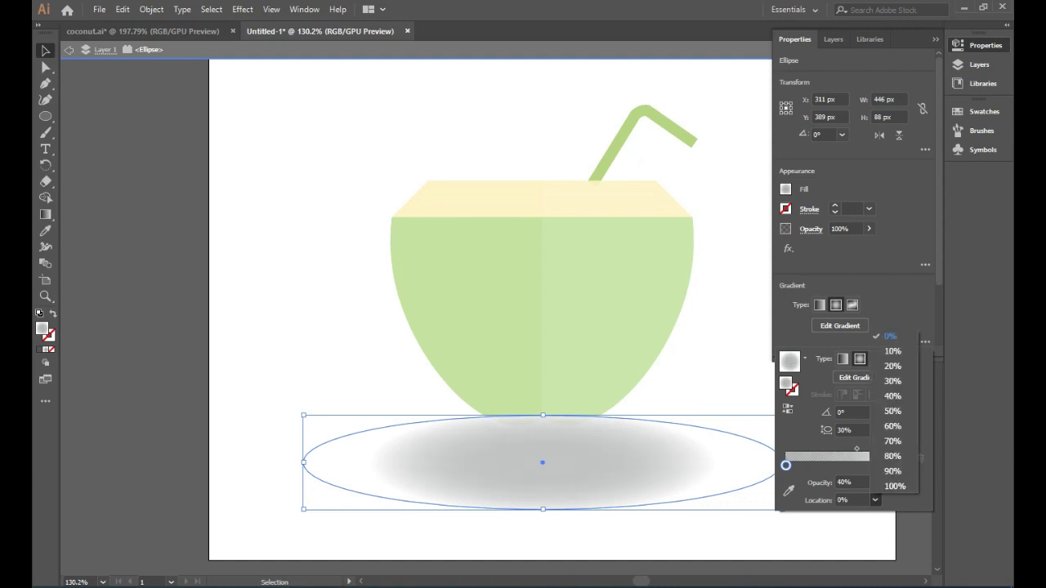
pyautogui.click(892, 366)
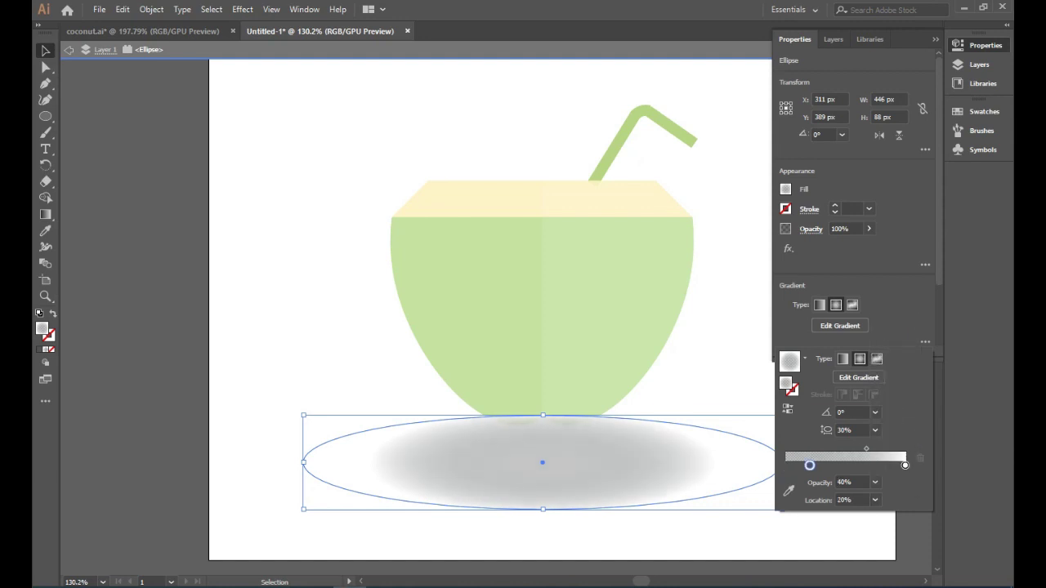
# Step: Try a 50% stop location, return it to 20%, and exit isolation mode
pyautogui.click(874, 500)
pyautogui.click(892, 410)
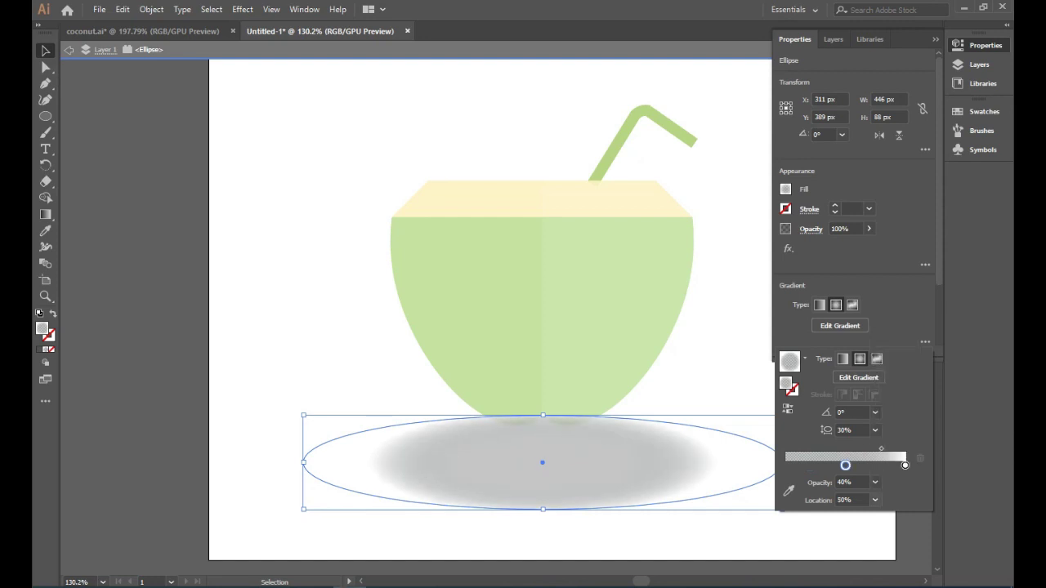
pyautogui.click(874, 500)
pyautogui.click(892, 366)
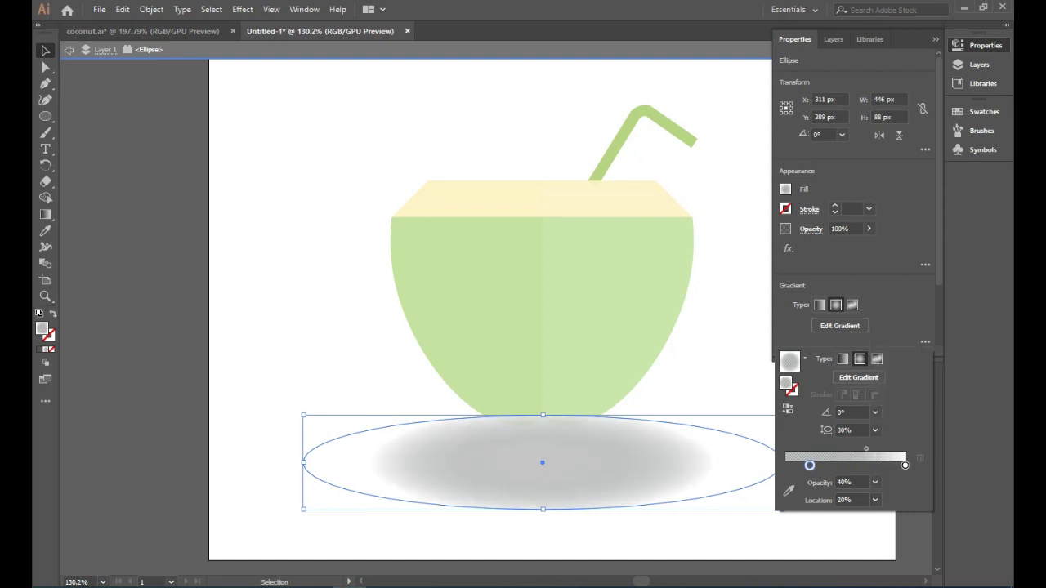
pyautogui.press('Escape')
pyautogui.hotkey('ctrl', 'shift', 'a')
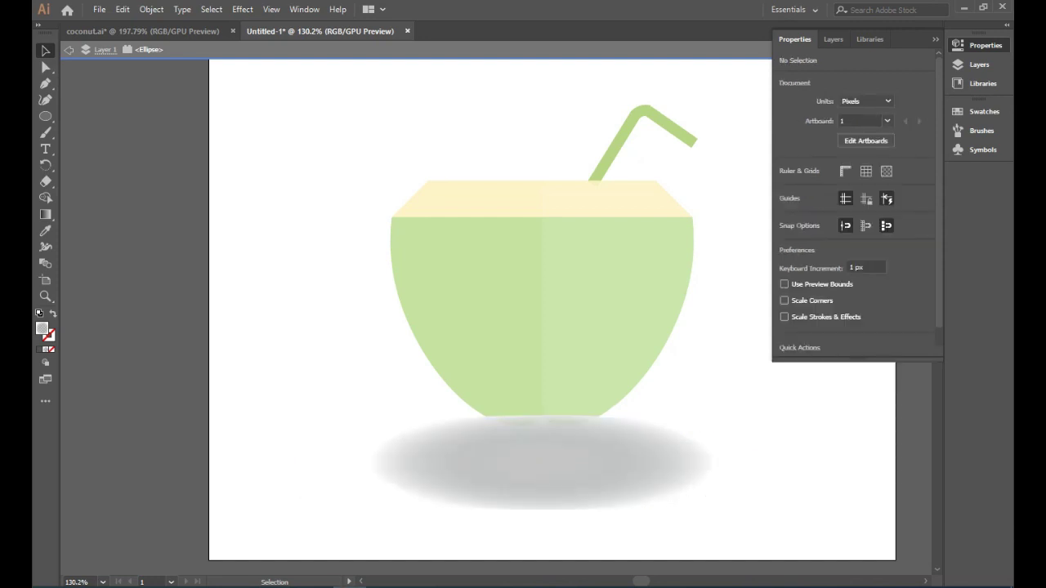
pyautogui.press('Escape')
pyautogui.press('Escape')
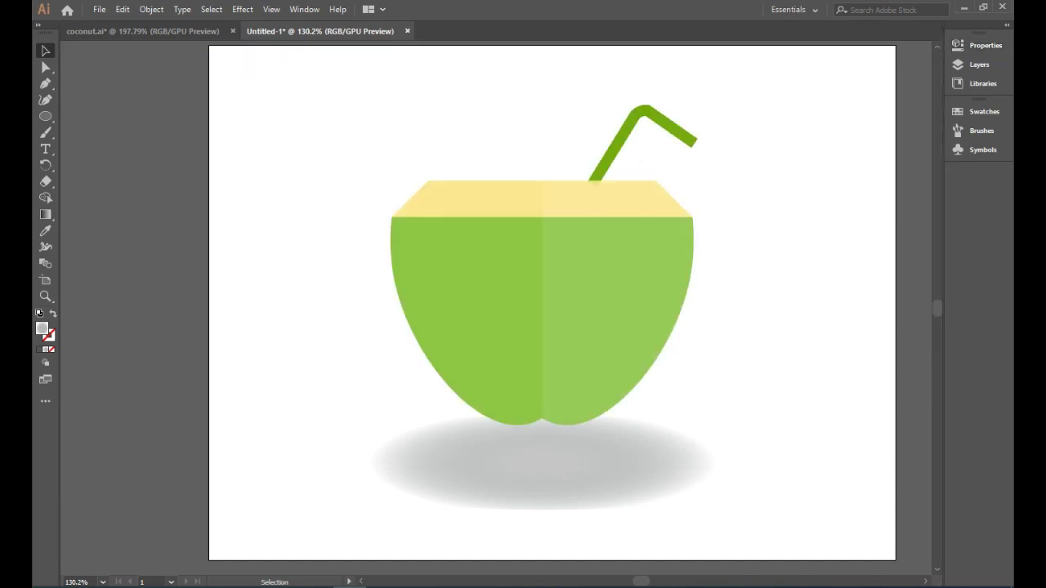
# Step: Isolate the shadow ellipse and lighten its gradient stop colour to 35
pyautogui.doubleClick(541, 462)
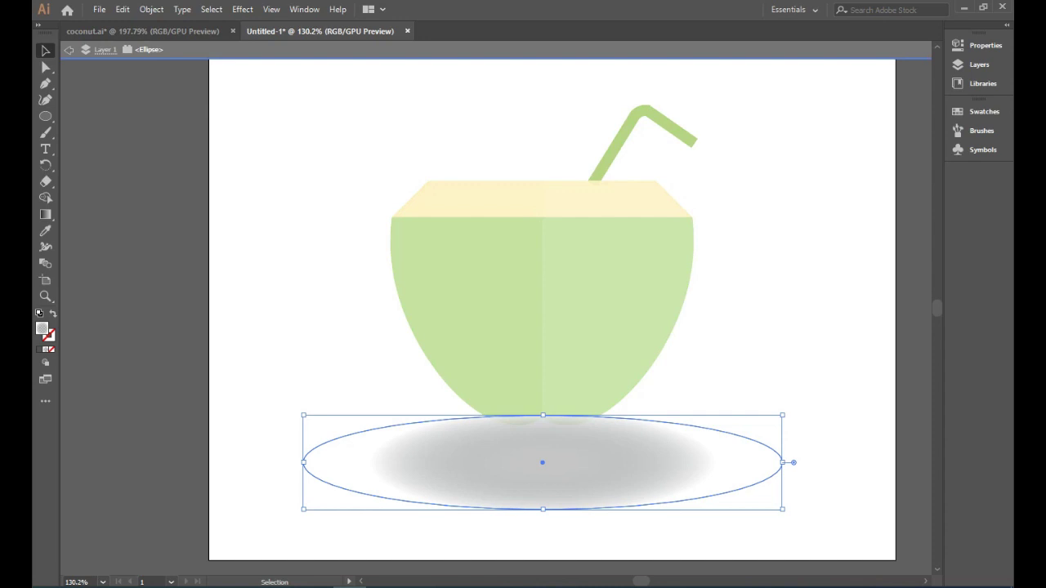
pyautogui.click(984, 45)
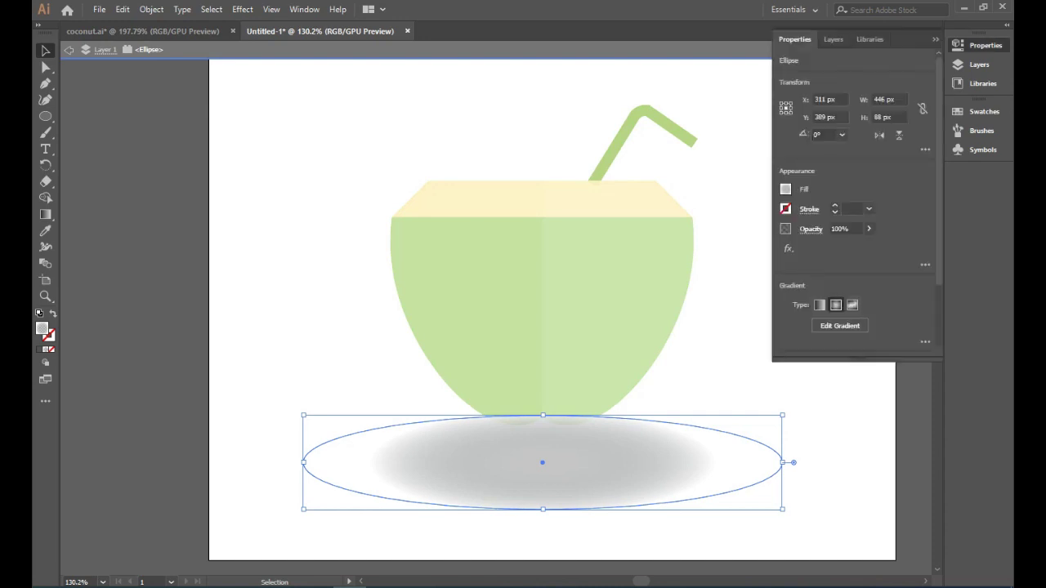
pyautogui.press('g')
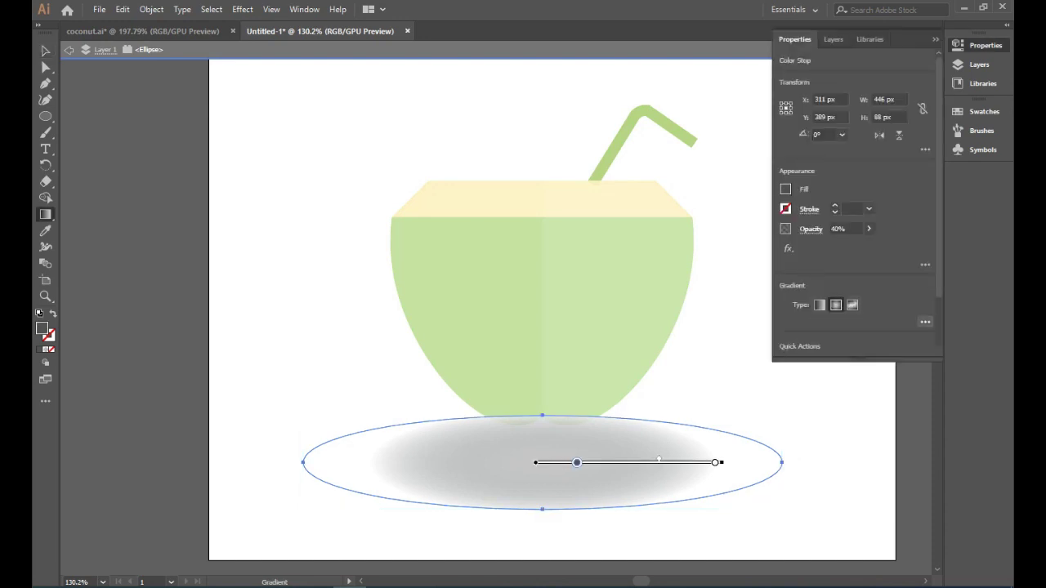
pyautogui.click(924, 322)
pyautogui.doubleClick(809, 429)
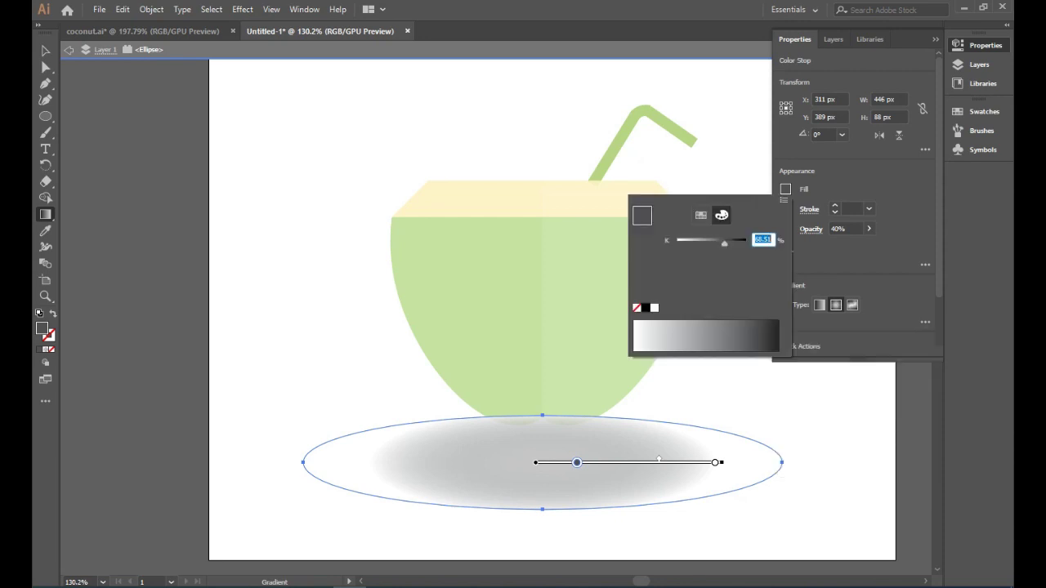
pyautogui.write('3')
pyautogui.write('5')
pyautogui.press('Return')
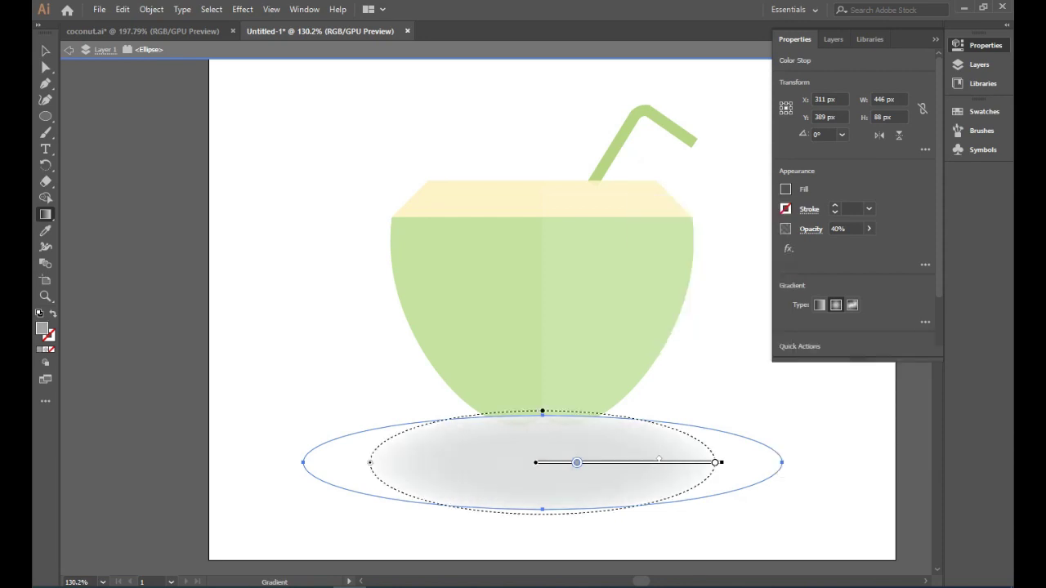
# Step: Try a diagonal shadow gradient, undo it, then deselect and exit isolation
pyautogui.moveTo(559, 432)
pyautogui.mouseDown()
pyautogui.moveTo(512, 517)
pyautogui.moveTo(491, 516)
pyautogui.mouseUp()
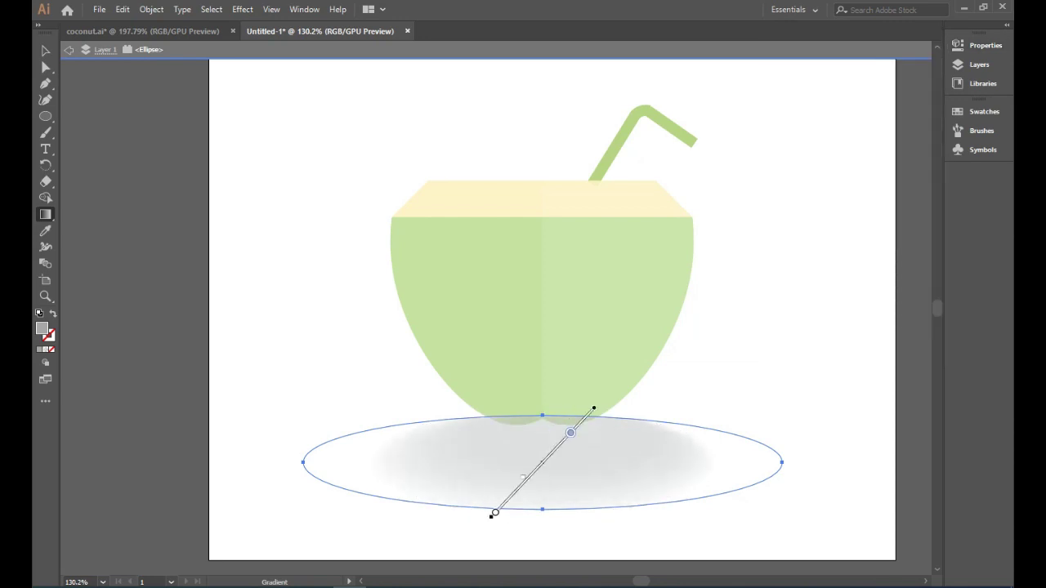
pyautogui.hotkey('ctrl', 'z')
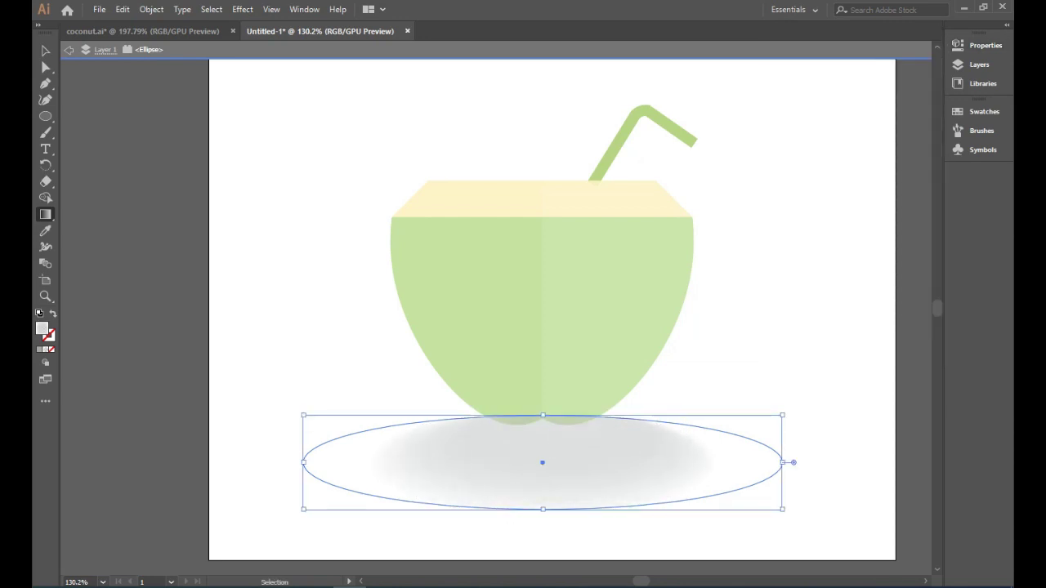
pyautogui.hotkey('ctrl', 'z')
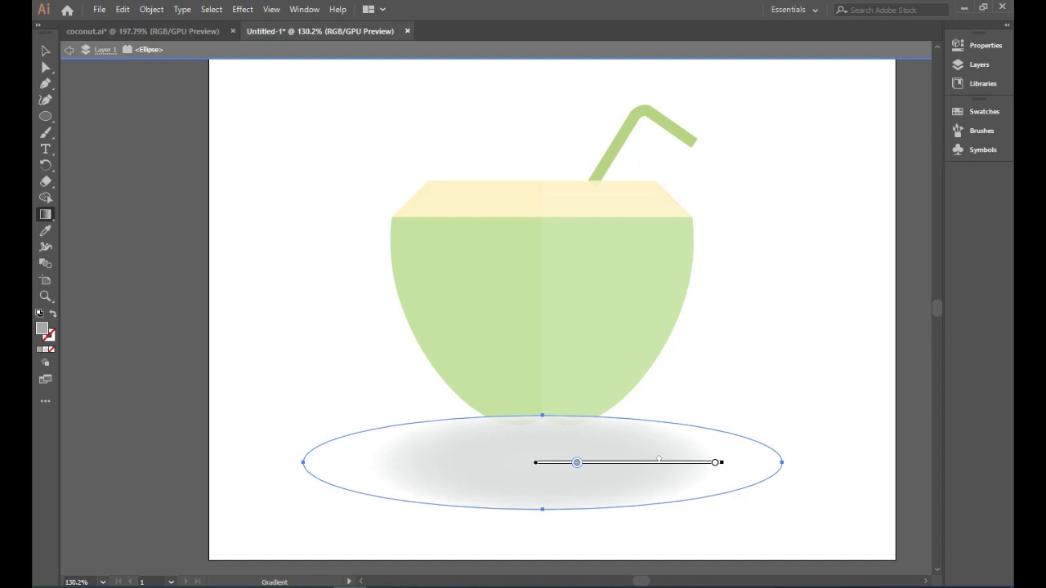
pyautogui.press('v')
pyautogui.hotkey('ctrl', 'shift', 'a')
pyautogui.press('Escape')
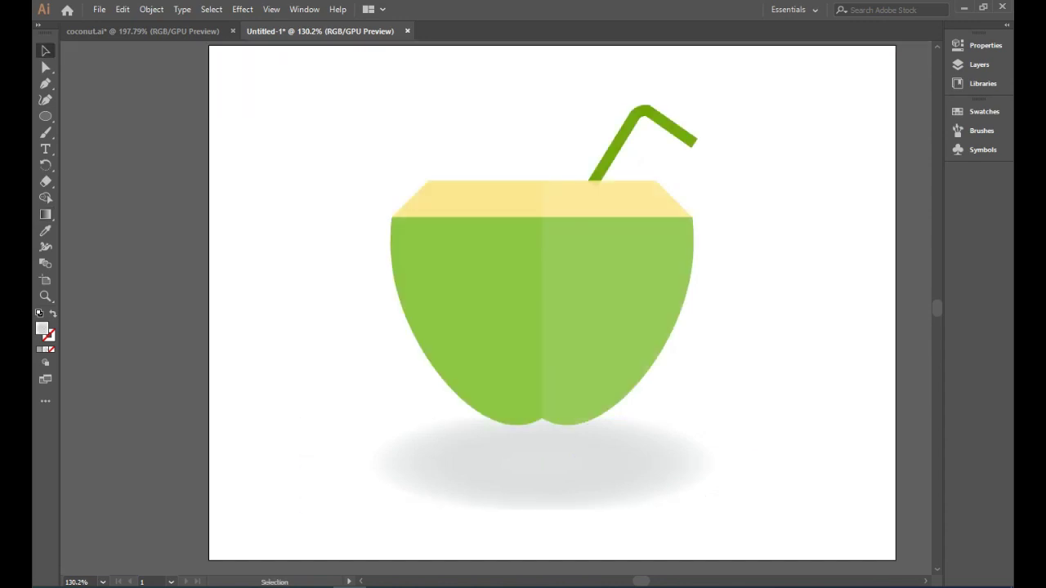
# Step: Re-isolate the shadow and redraw its gradient shorter at a slight angle
pyautogui.doubleClick(542, 462)
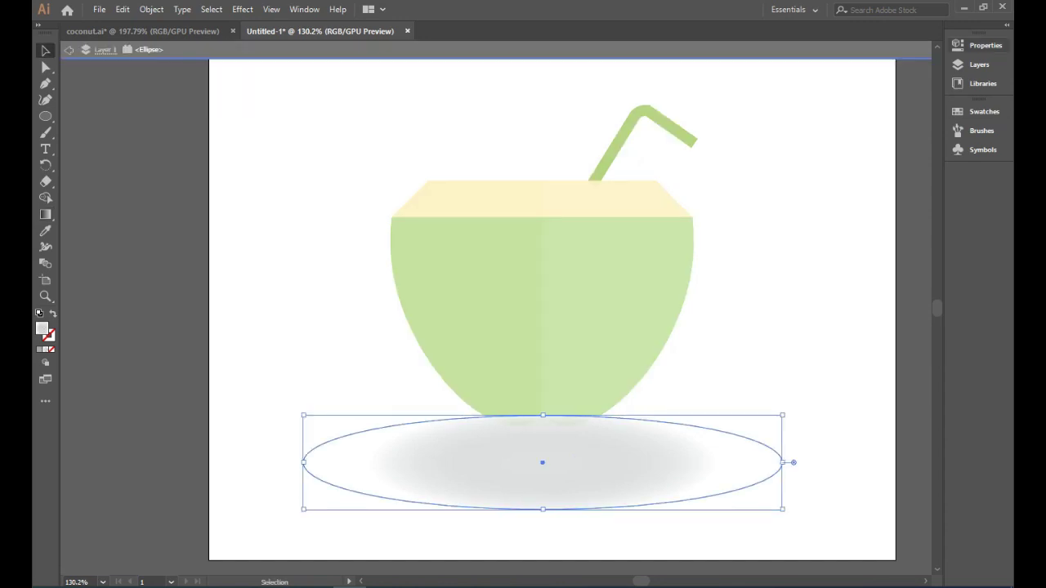
pyautogui.click(984, 45)
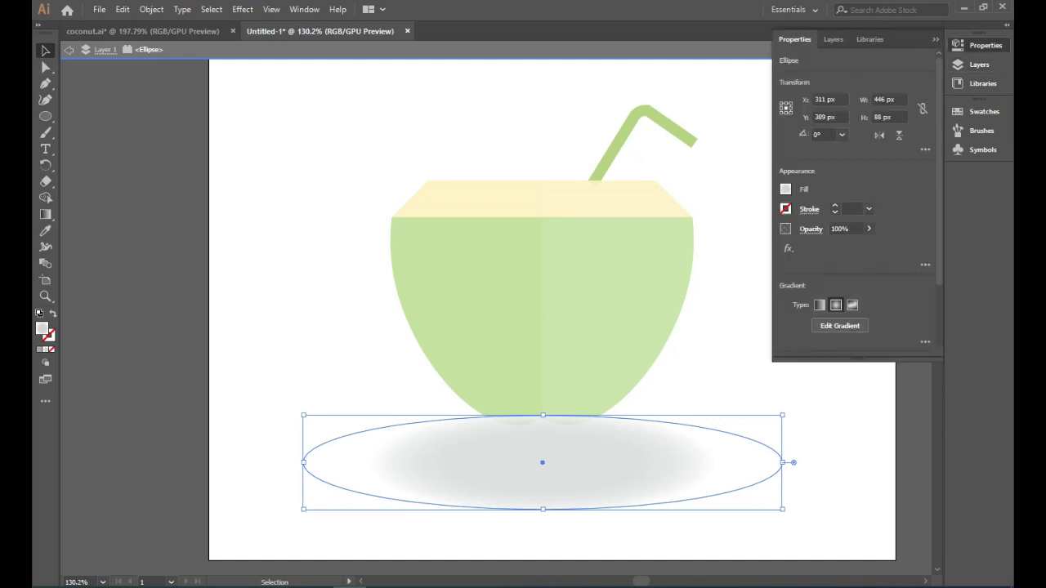
pyautogui.click(839, 325)
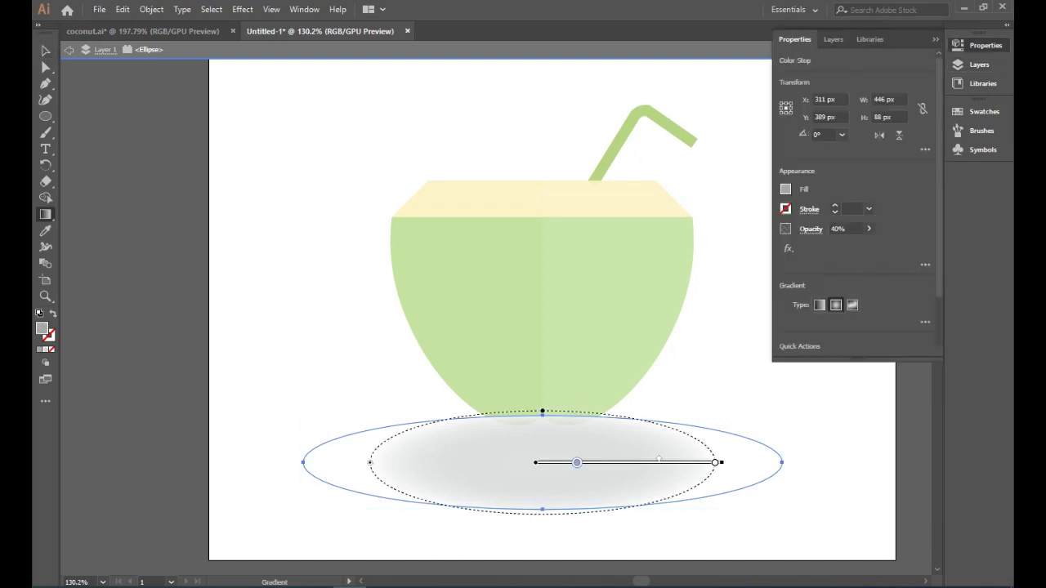
pyautogui.moveTo(676, 445); pyautogui.dragTo(384, 483)
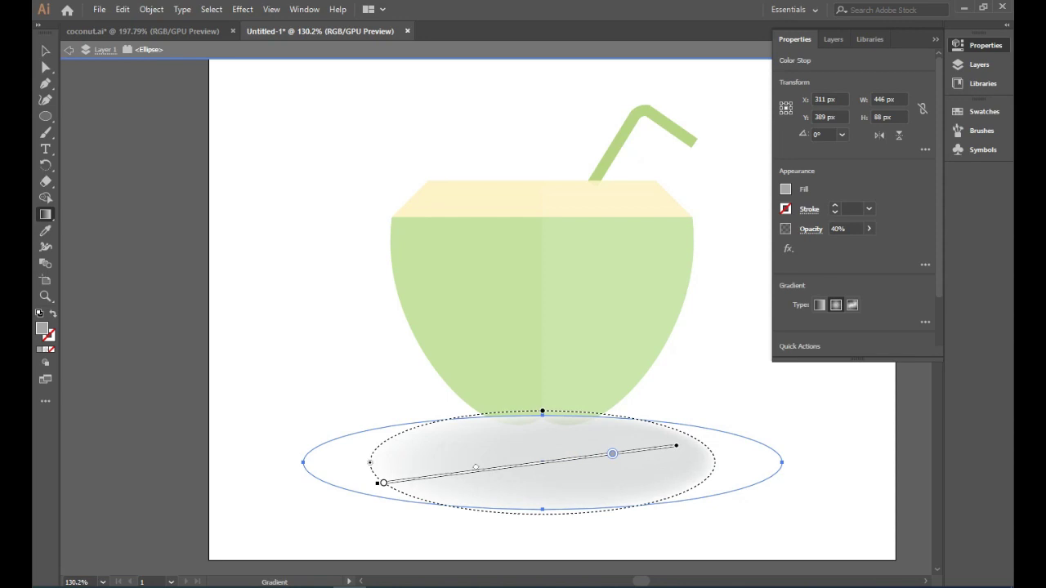
pyautogui.moveTo(378, 483)
pyautogui.mouseDown()
pyautogui.moveTo(365, 468)
pyautogui.moveTo(600, 462)
pyautogui.mouseUp()
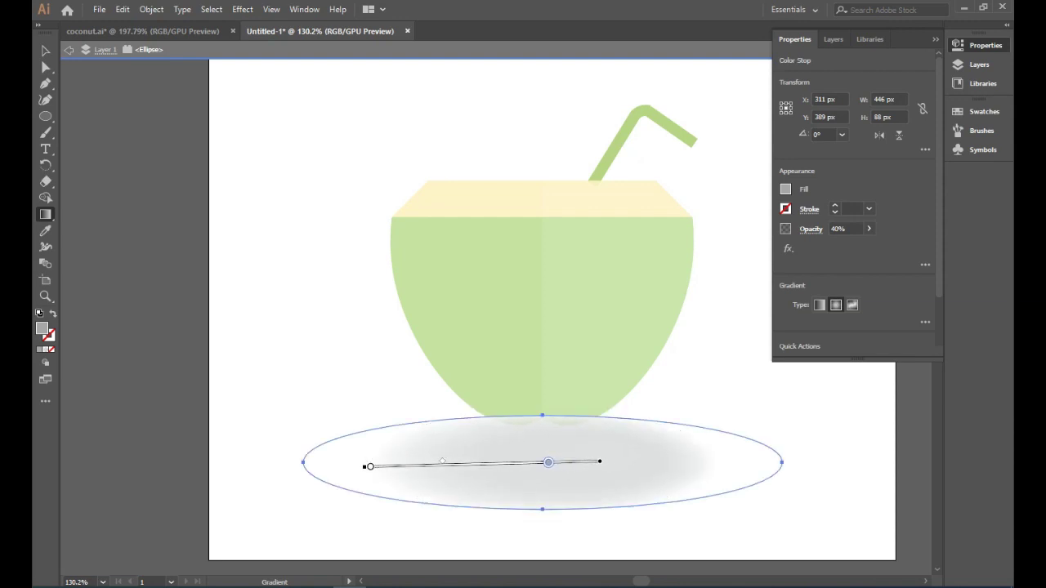
# Step: Set the shadow gradient stop to BABABA, close the panels, and deselect the shadow
pyautogui.click(924, 322)
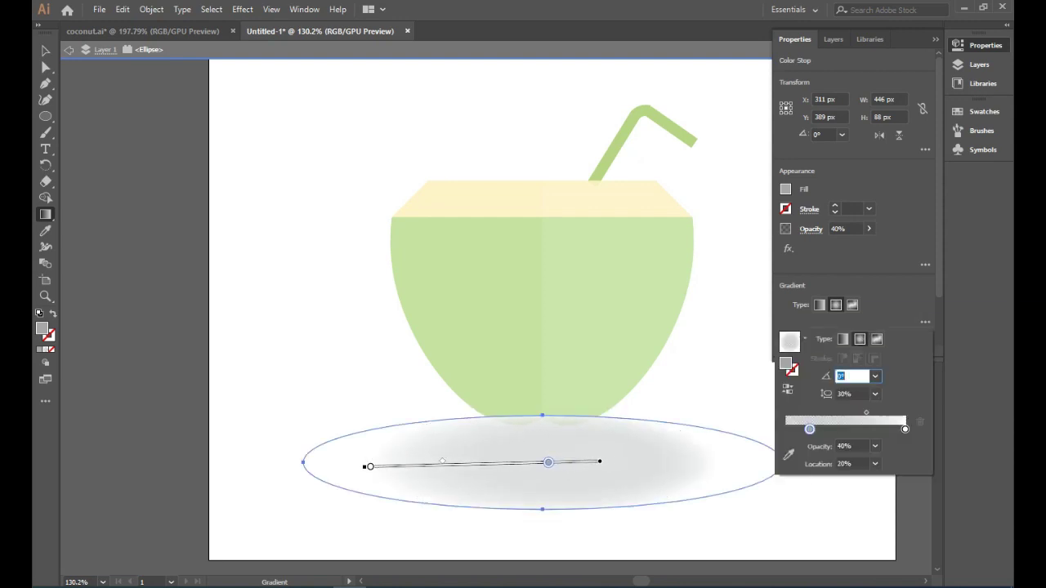
pyautogui.doubleClick(785, 363)
pyautogui.write('BABABA')
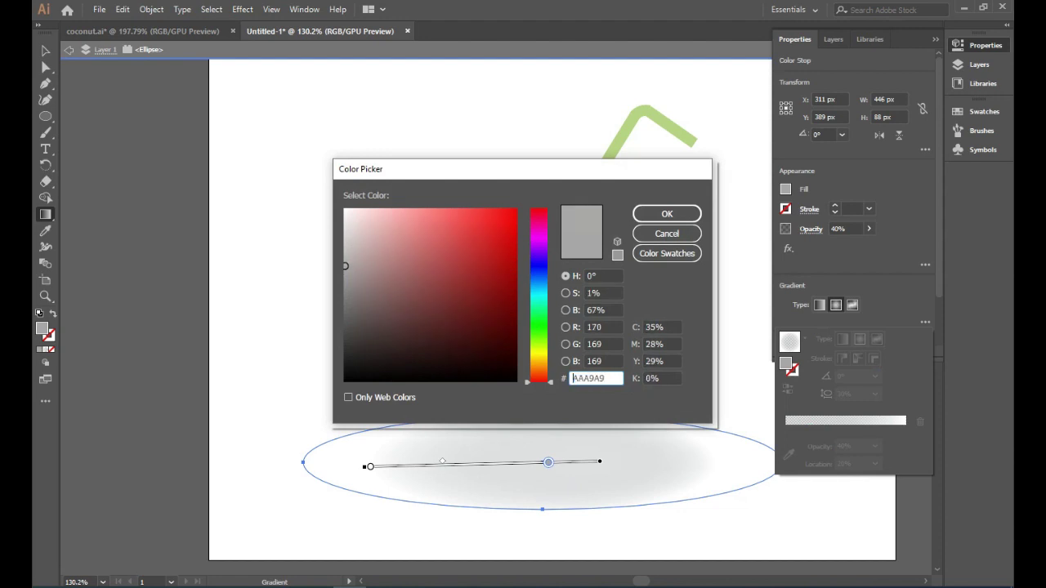
pyautogui.press('Return')
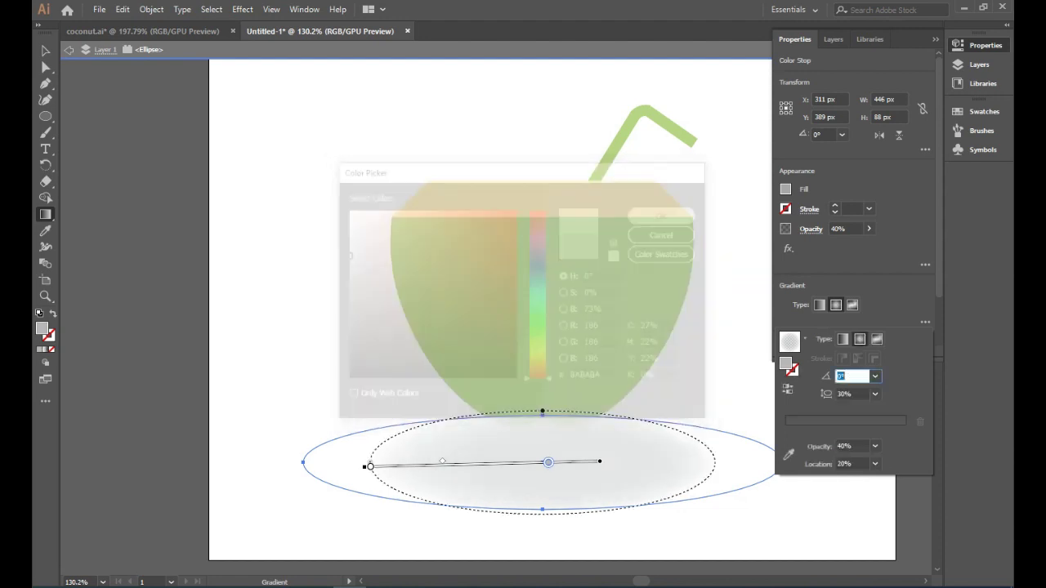
pyautogui.press('Escape')
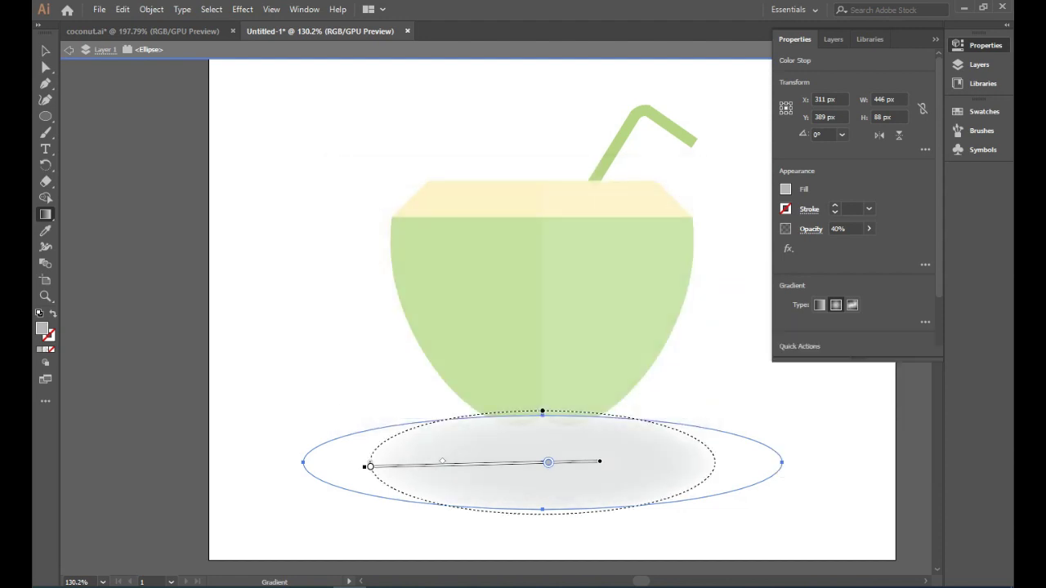
pyautogui.click(979, 45)
pyautogui.press('v')
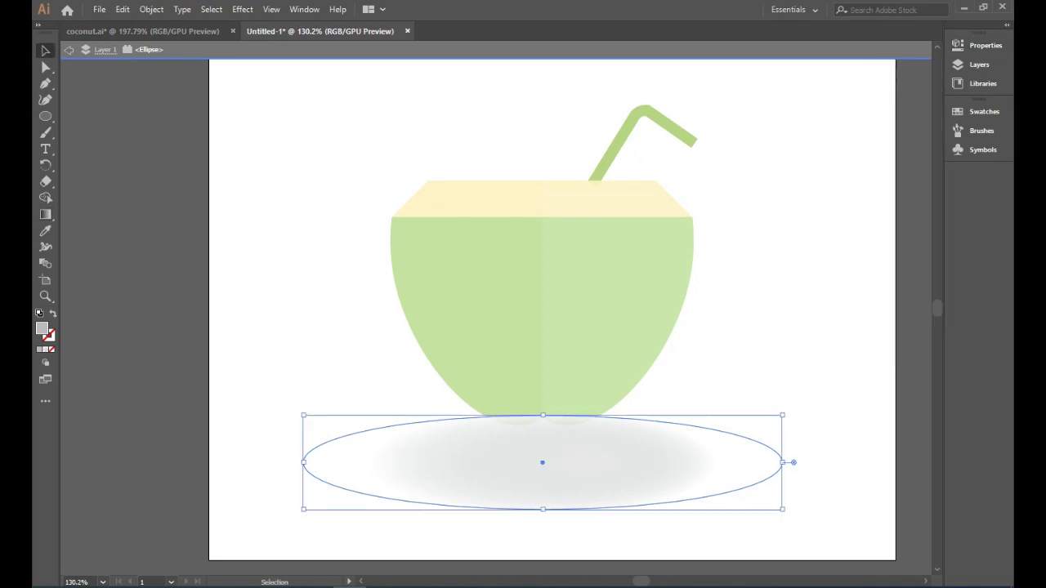
pyautogui.click(793, 459)
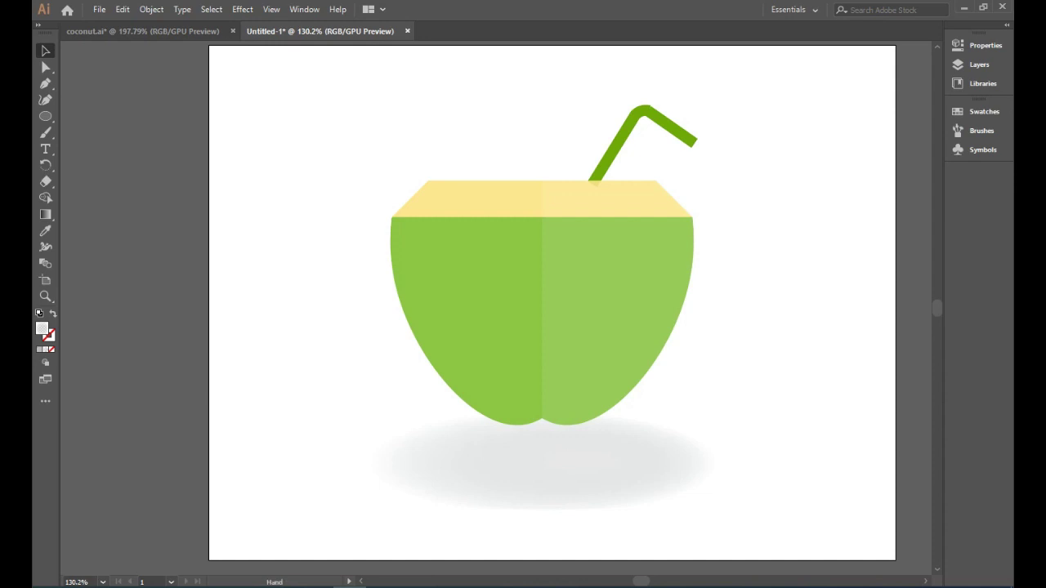
pyautogui.hscroll(3, 523, 303)
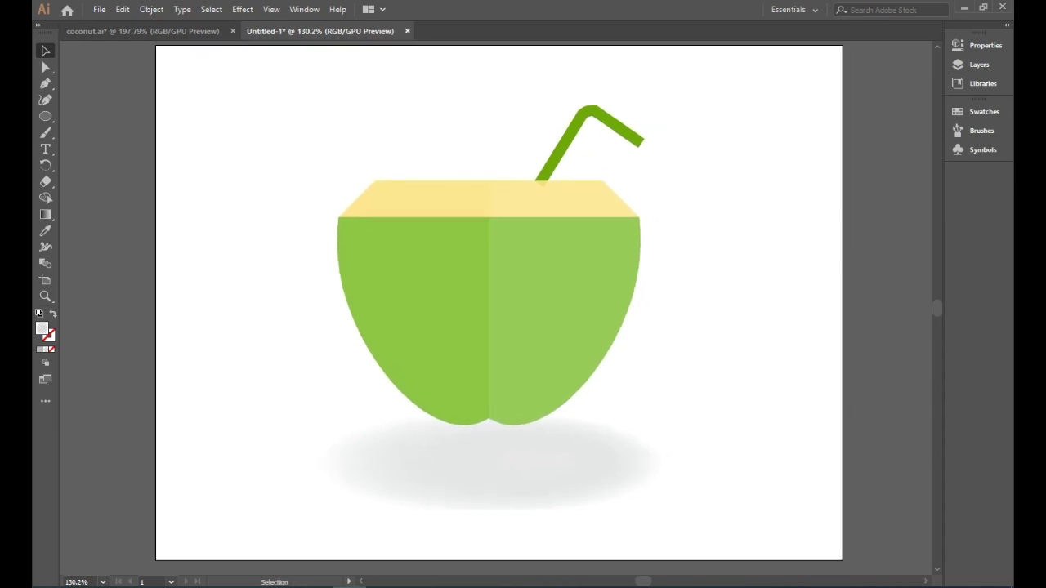
# Step: Isolate the shadow ellipse and lower its opacity to 85%
pyautogui.click(489, 474)
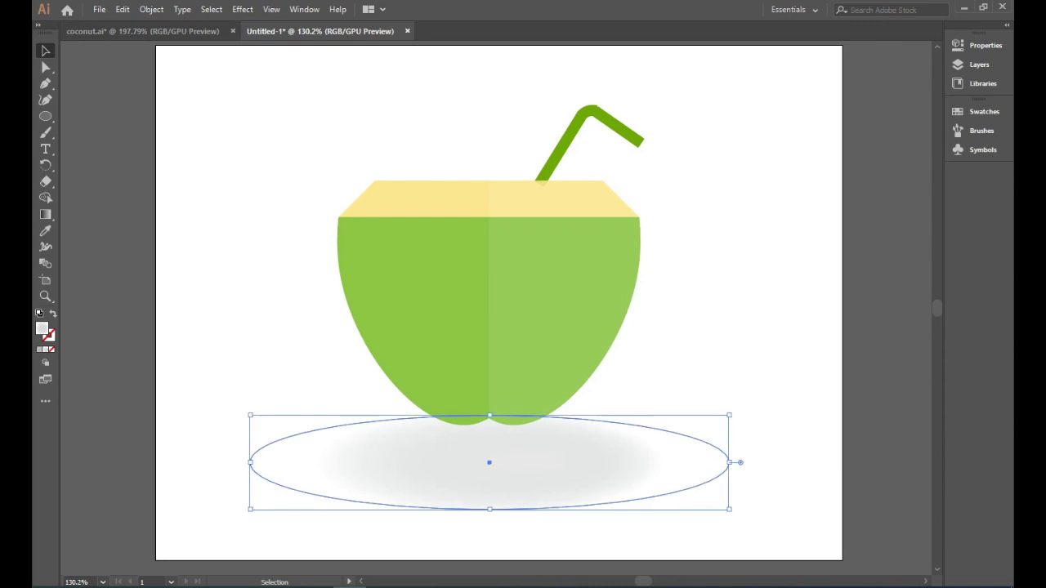
pyautogui.doubleClick(489, 474)
pyautogui.rightClick(635, 161)
pyautogui.press('Escape')
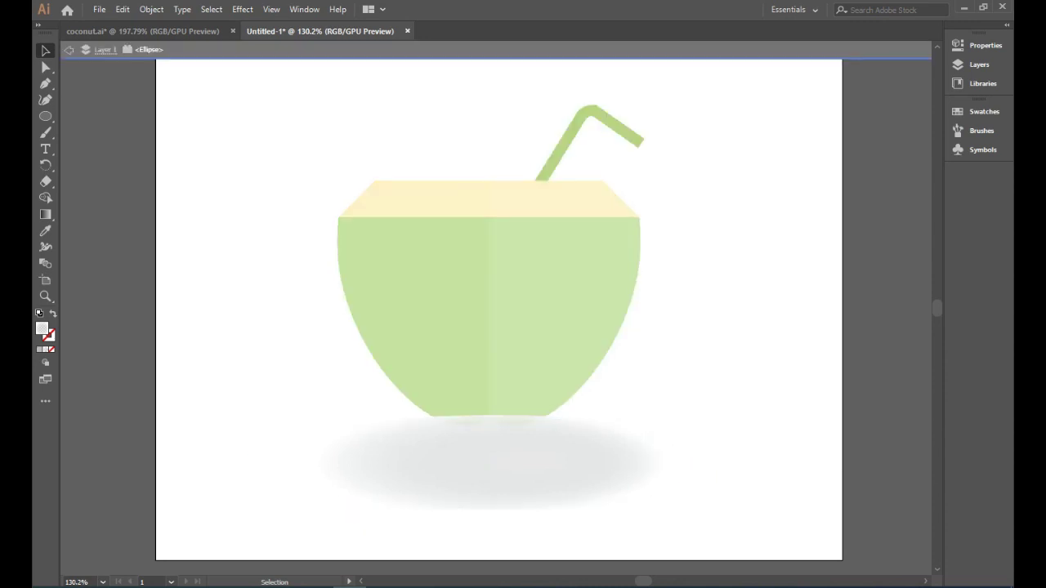
pyautogui.click(983, 44)
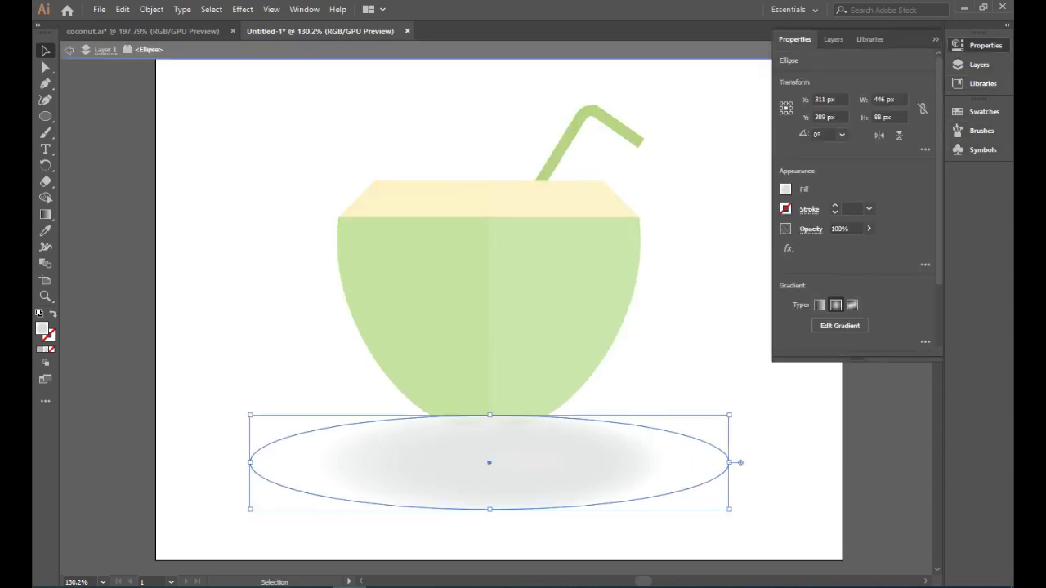
pyautogui.click(869, 229)
pyautogui.moveTo(866, 245); pyautogui.dragTo(857, 245)
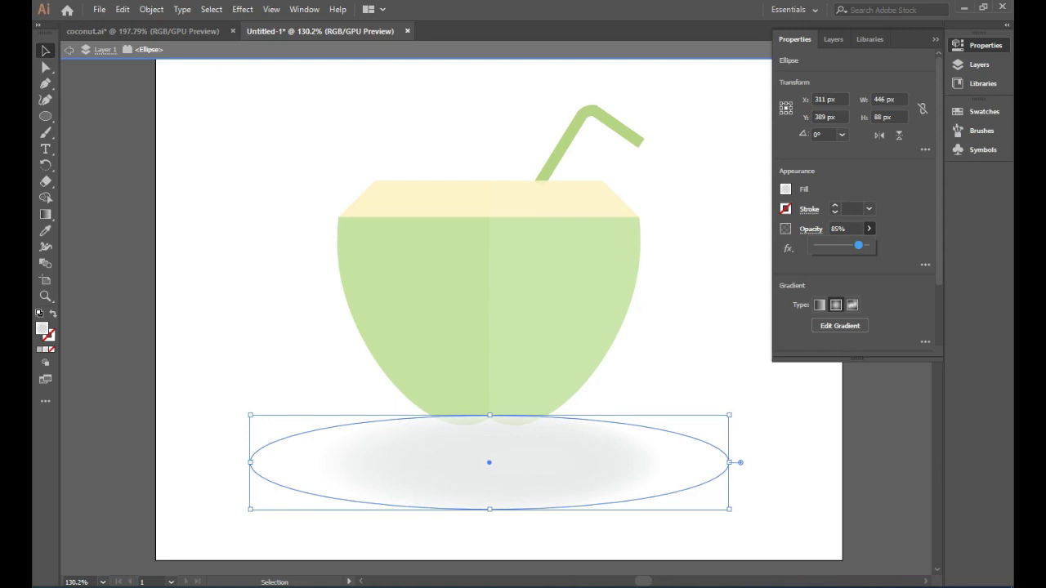
# Step: Change the shadow gradient stop to grey A8A8A8, then deselect and leave isolation
pyautogui.click(925, 341)
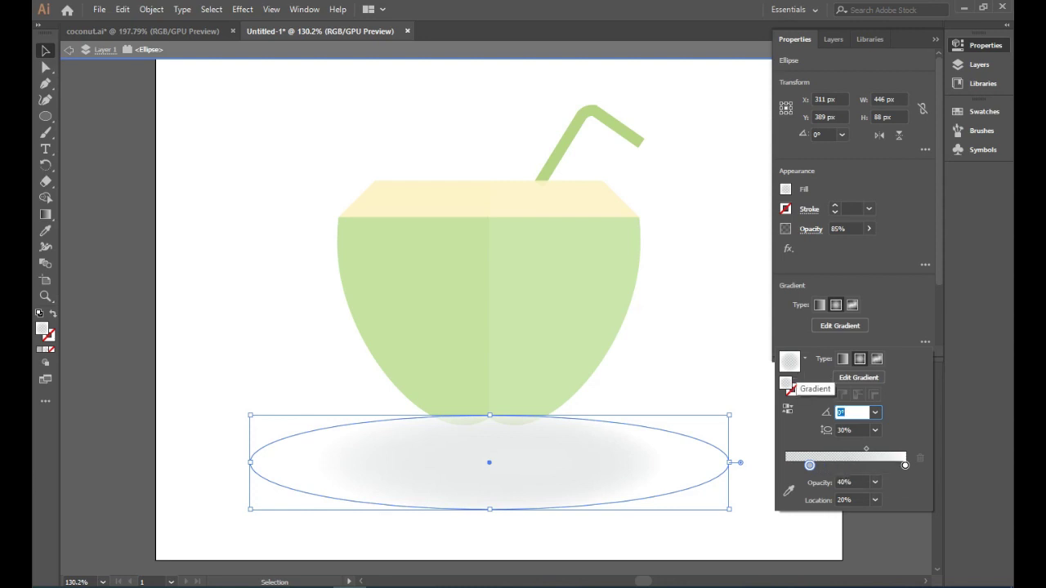
pyautogui.click(857, 376)
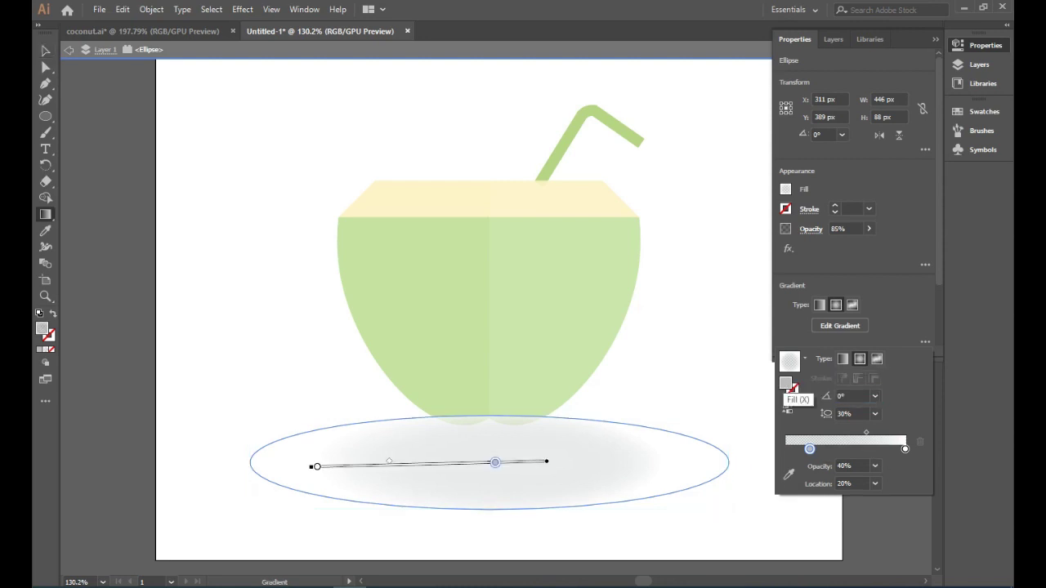
pyautogui.doubleClick(785, 382)
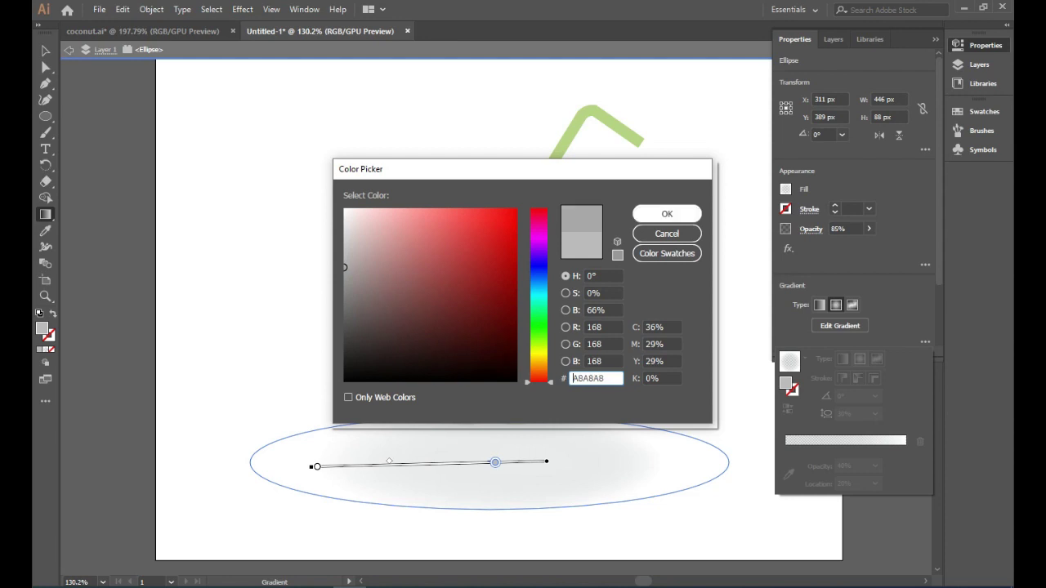
pyautogui.click(666, 213)
pyautogui.click(980, 44)
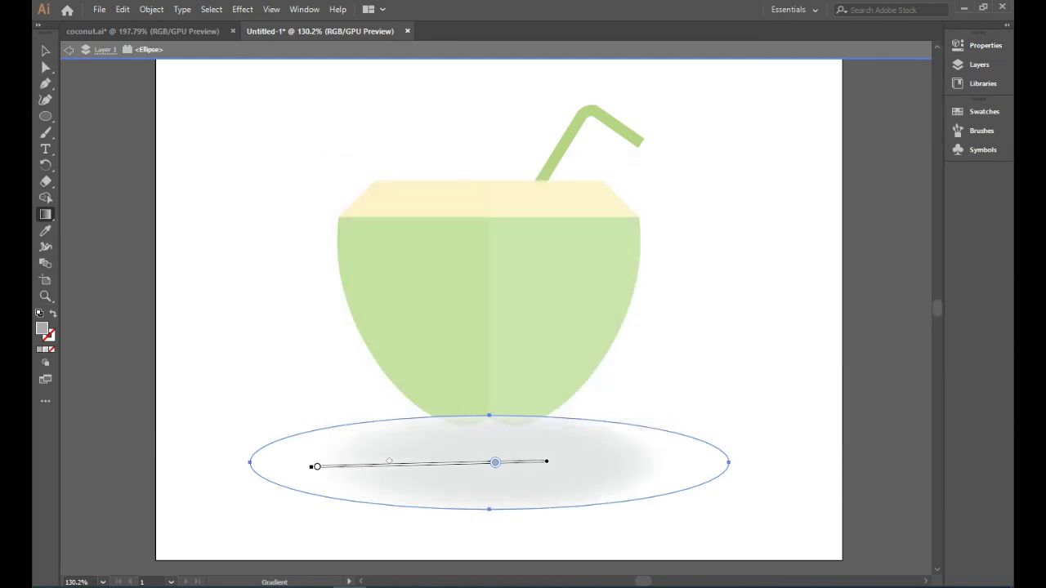
pyautogui.press('v')
pyautogui.hotkey('ctrl', 'shift', 'a')
pyautogui.press('Escape')
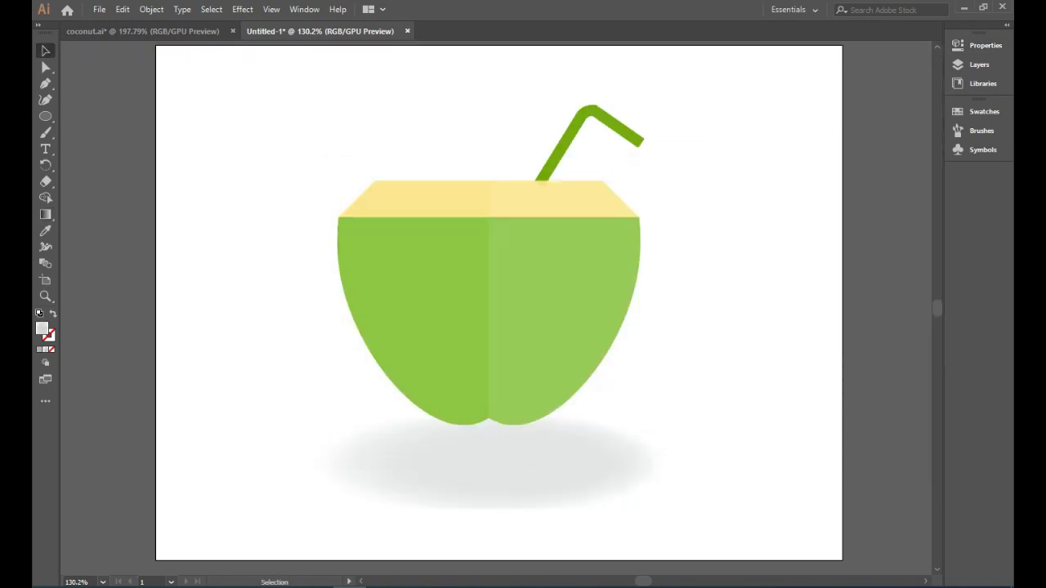
pyautogui.scroll(1, 498, 302)
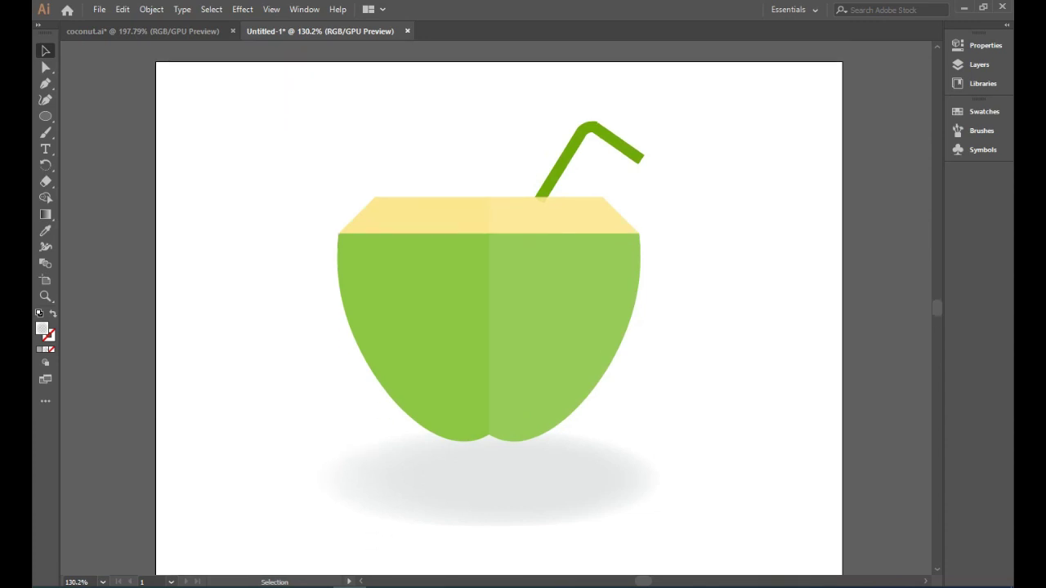
# Step: Pick the Type tool from the toolbar to start adding a title
pyautogui.scroll(-1, 498, 310)
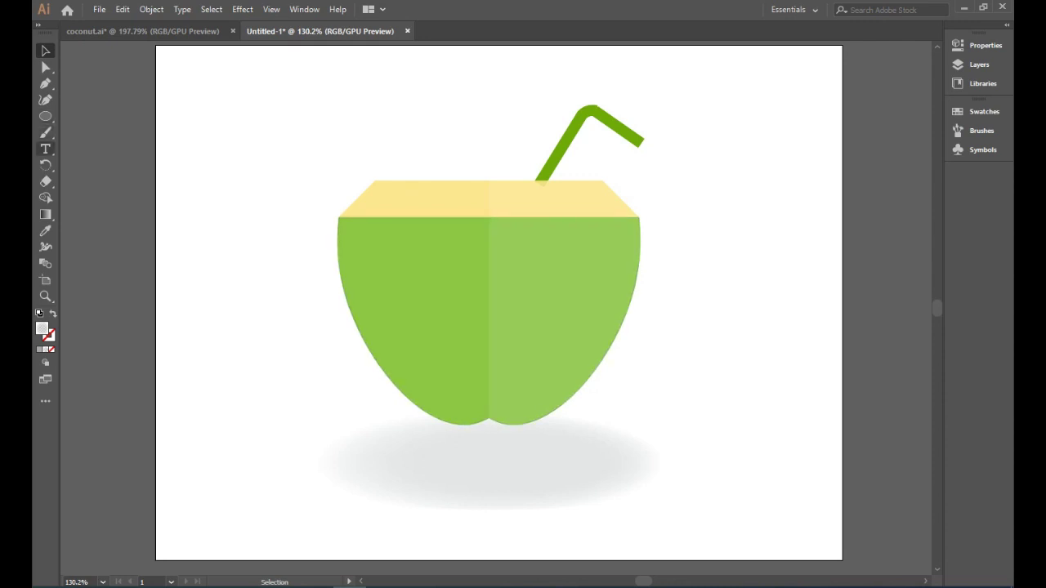
pyautogui.click(46, 149)
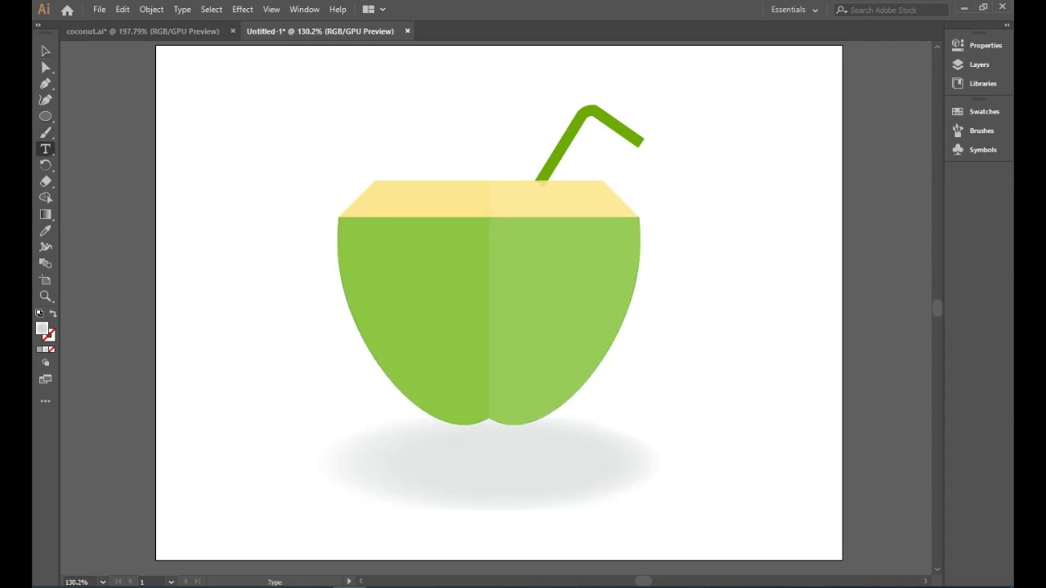
# Step: Type 'TENDER COCONUT' below the shadow and set it to 24 pt
pyautogui.click(375, 522)
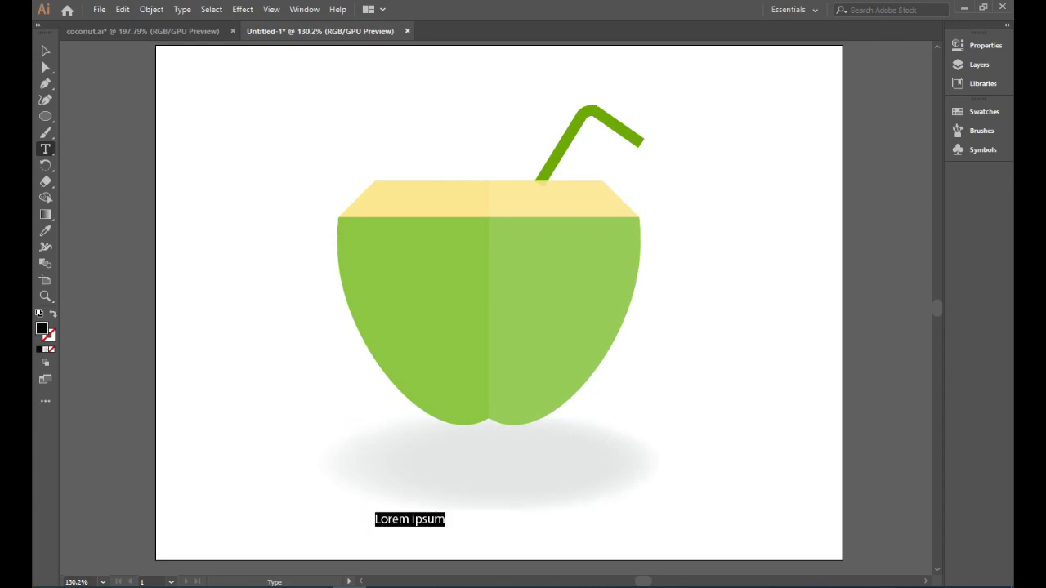
pyautogui.write('t')
pyautogui.press('BackSpace')
pyautogui.write('T')
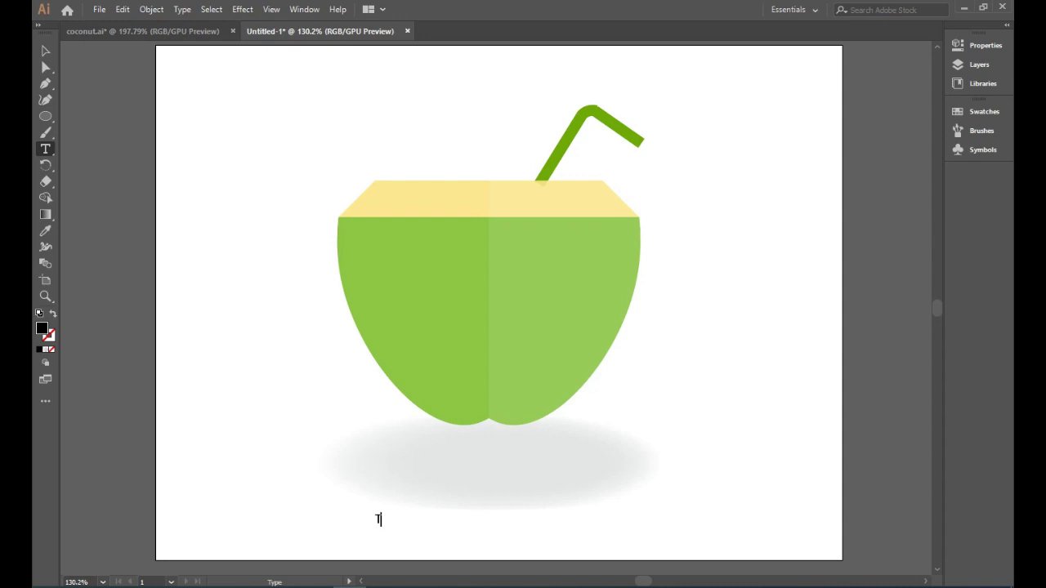
pyautogui.write('ENDER ')
pyautogui.write('COCONUT')
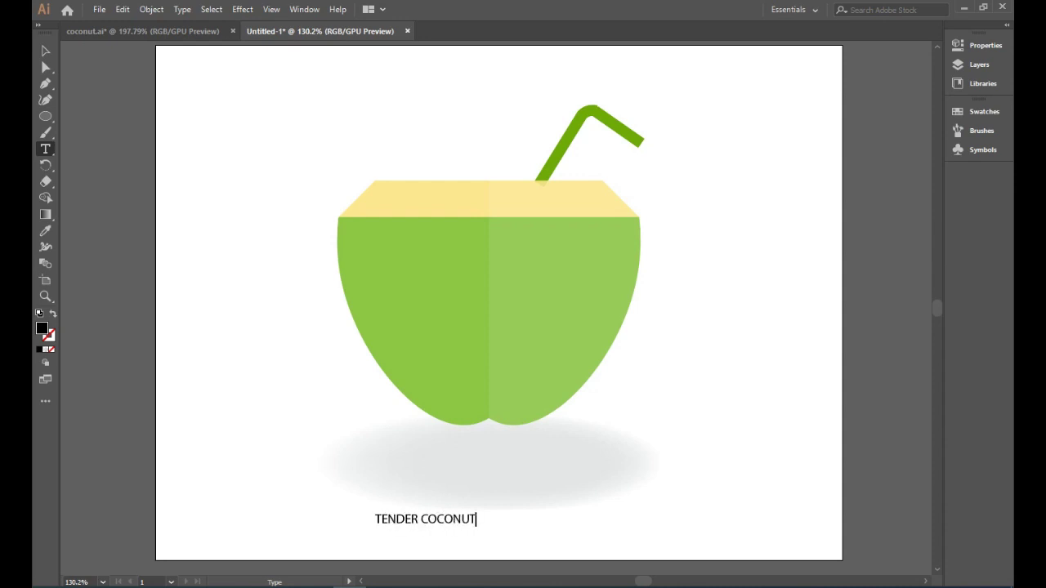
pyautogui.write('a')
pyautogui.press('BackSpace')
pyautogui.hotkey('ctrl', 'a')
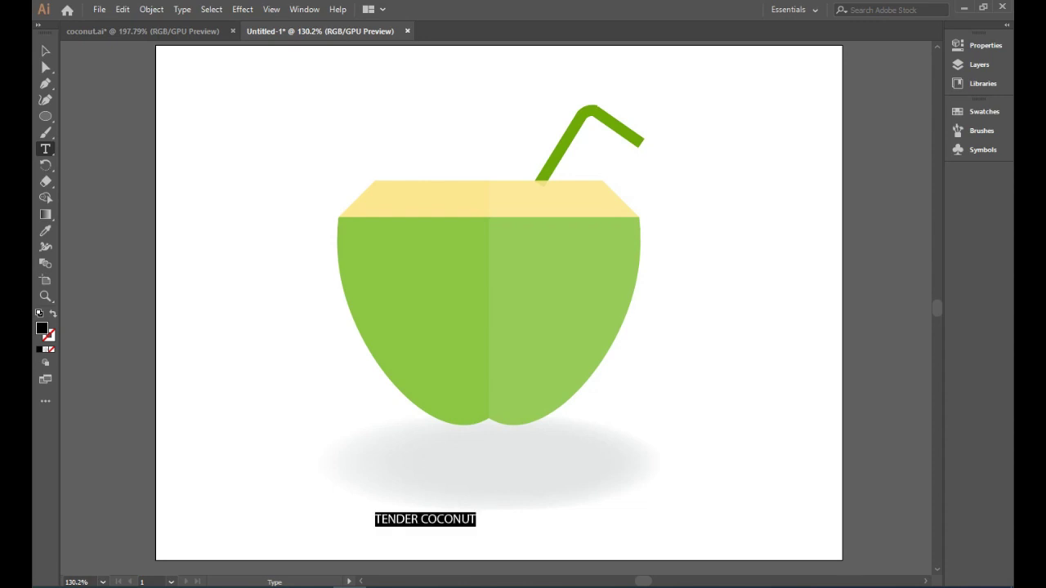
pyautogui.rightClick(447, 258)
pyautogui.moveTo(477, 330)
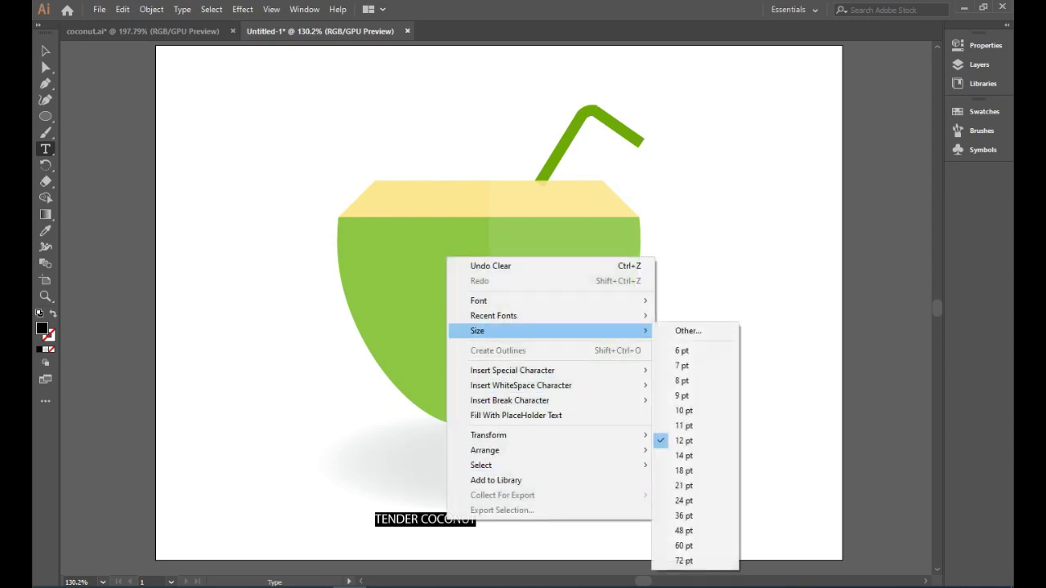
pyautogui.click(682, 500)
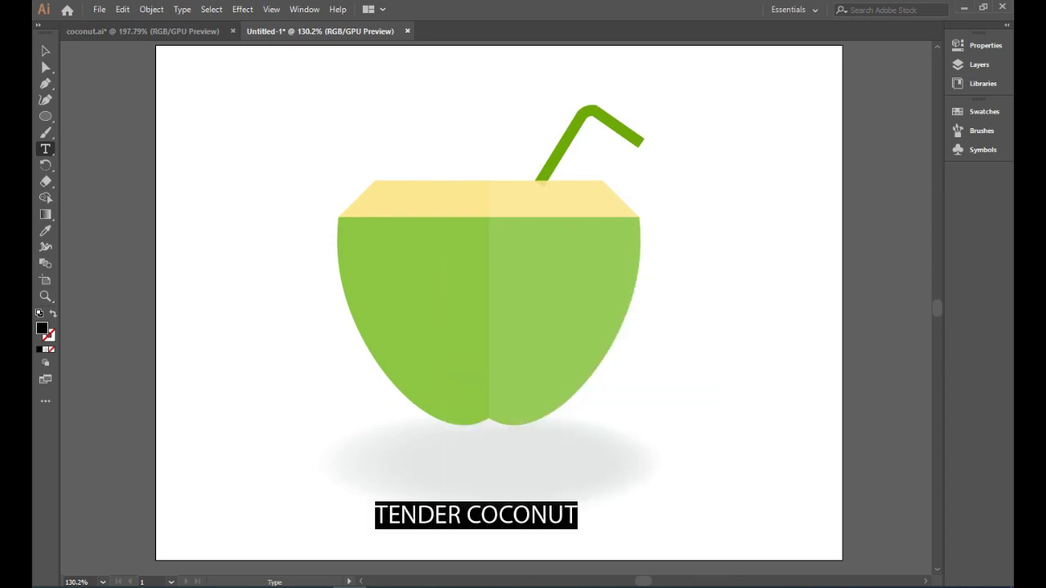
# Step: Undo accidental edits to the title, then start a second text object to the right
pyautogui.press('BackSpace')
pyautogui.hotkey('ctrl', 'z')
pyautogui.write('V')
pyautogui.press('Escape')
pyautogui.hotkey('ctrl', 'z')
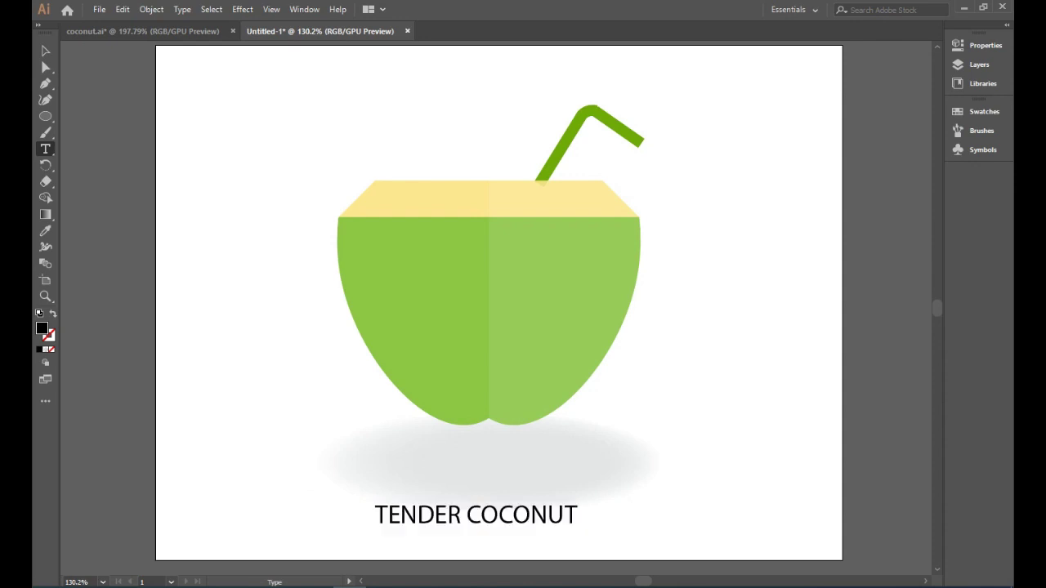
pyautogui.click(756, 432)
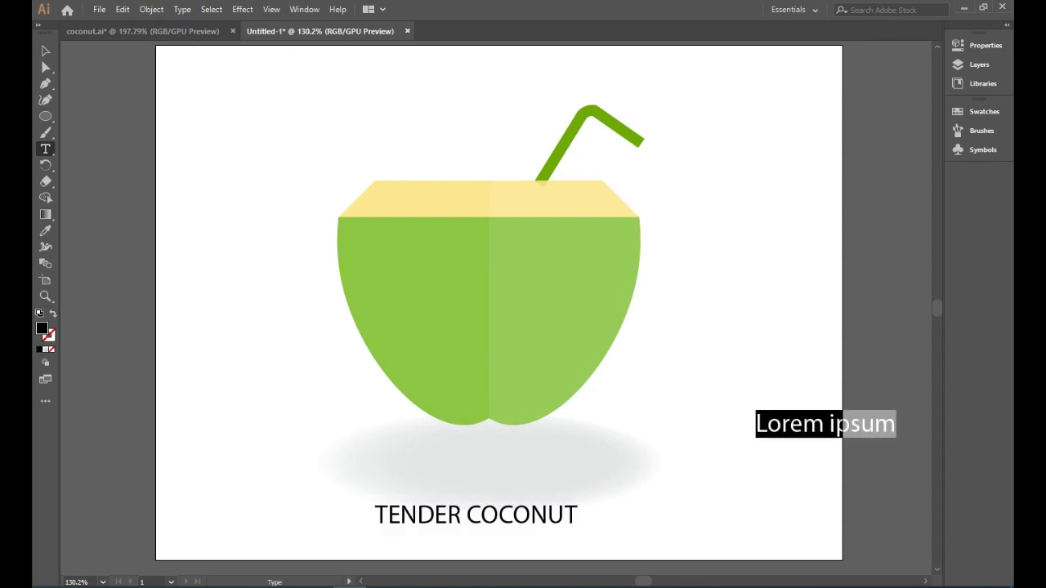
pyautogui.press('BackSpace')
# Step: Move TENDER COCONUT to the artboard top and type 'THANK YOU' below the shadow
pyautogui.press('v')
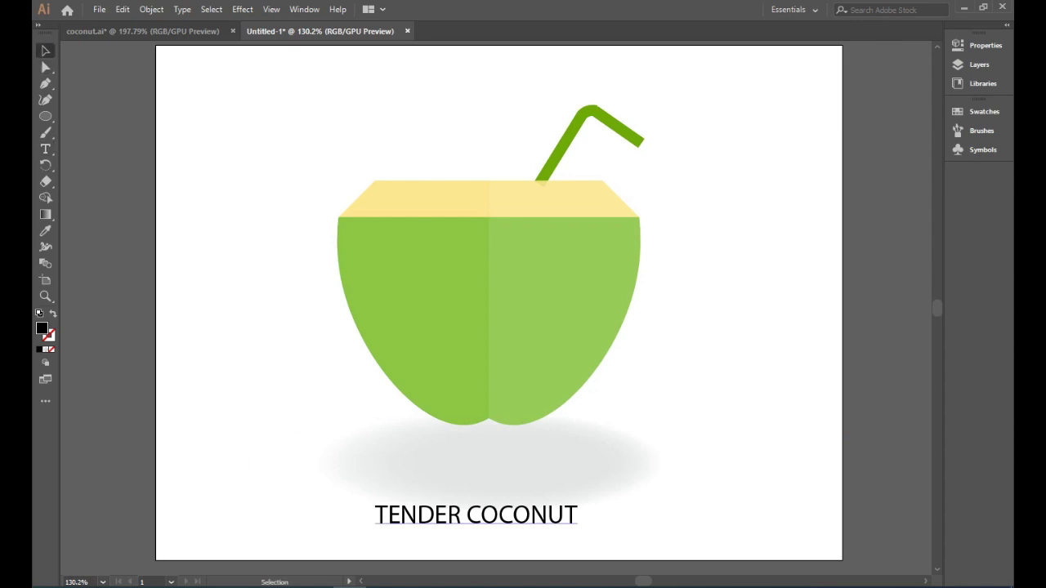
pyautogui.moveTo(491, 516)
pyautogui.mouseDown()
pyautogui.moveTo(501, 73)
pyautogui.moveTo(511, 73)
pyautogui.mouseUp()
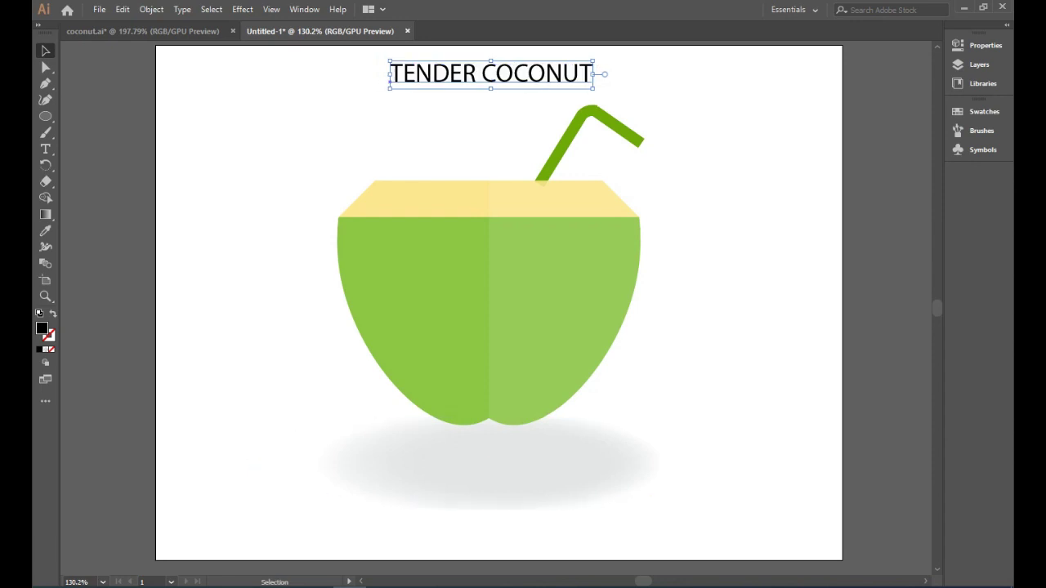
pyautogui.press('t')
pyautogui.click(435, 527)
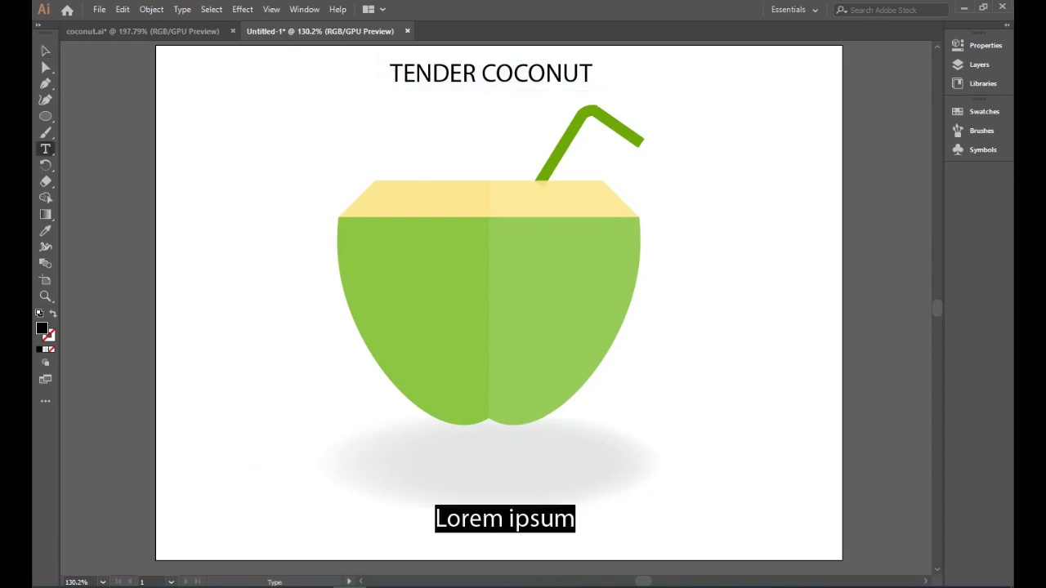
pyautogui.write('THAN')
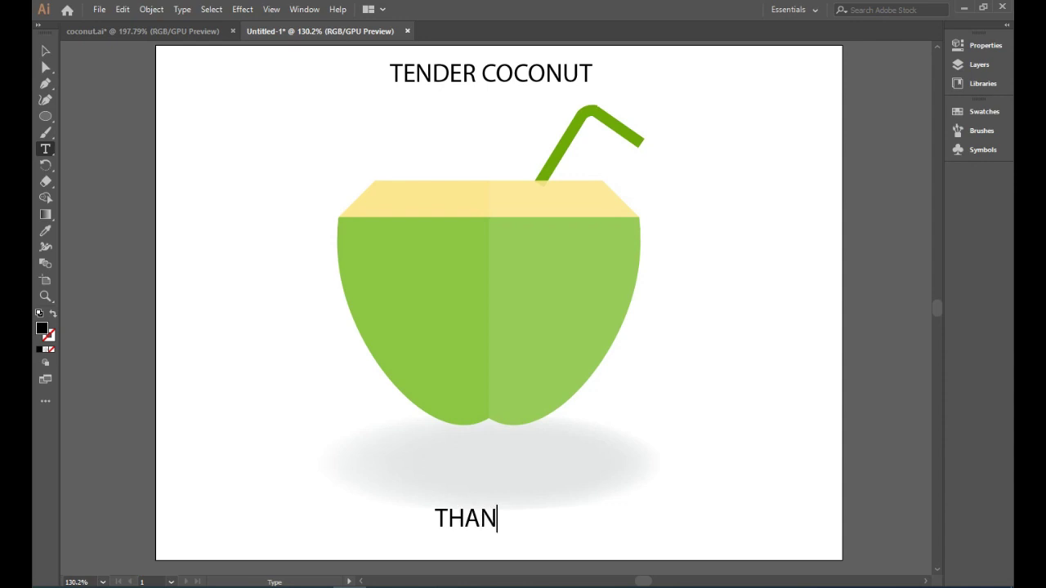
pyautogui.write('K YOU')
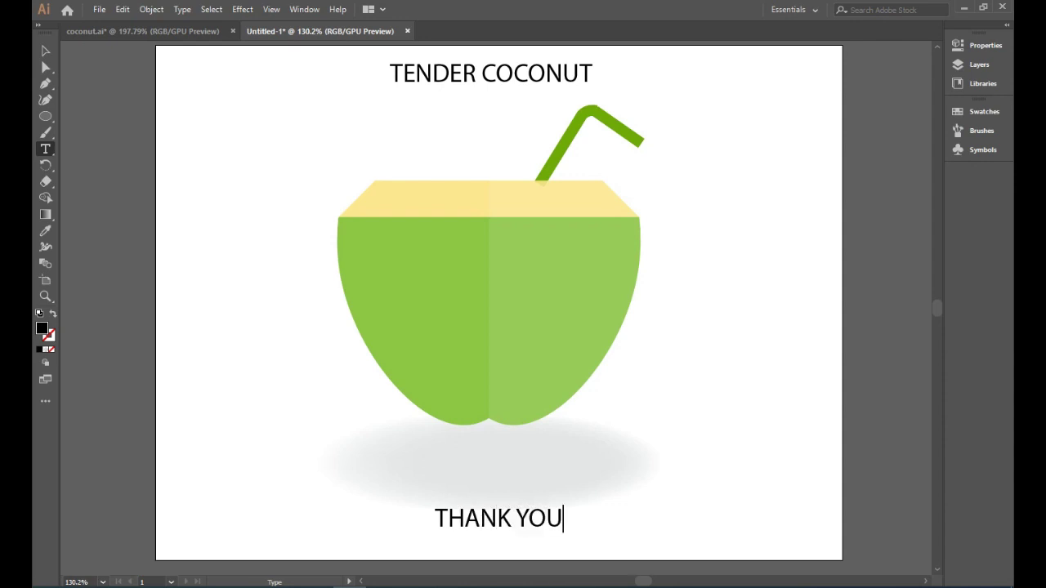